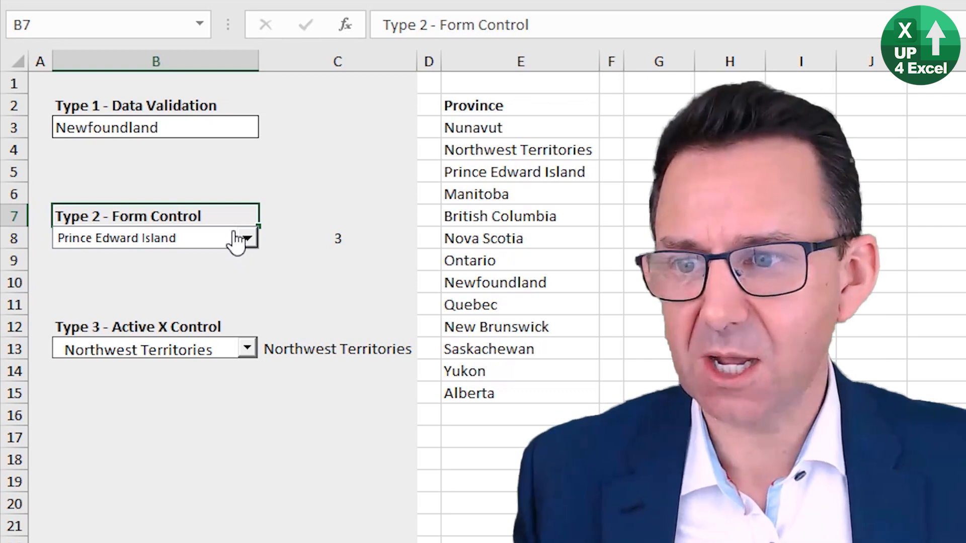
- Choose Nova Scotia in the Form Control drop-down
{"action": "left_click", "coordinate": [247, 238]}
{"action": "left_click_drag", "start_coordinate": [245, 295], "coordinate": [245, 280]}
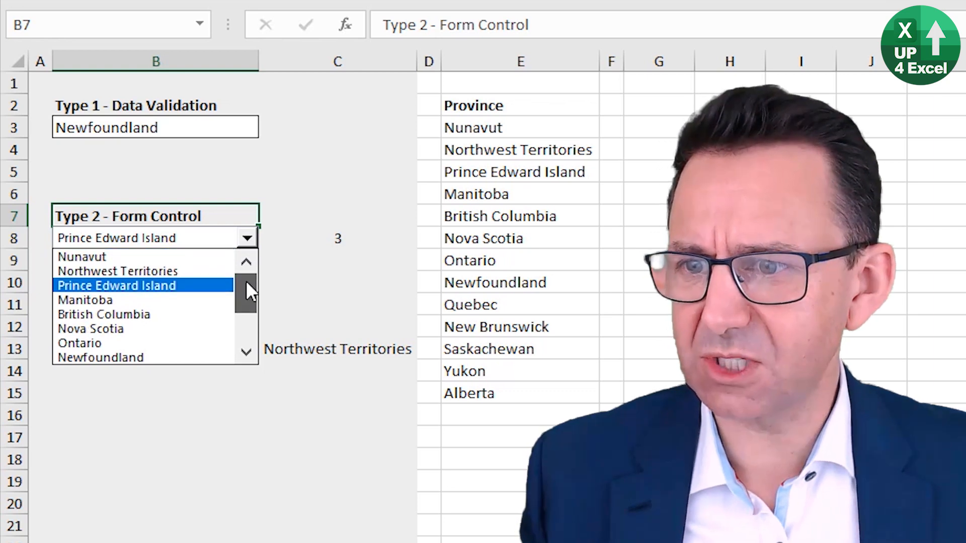
{"action": "left_click", "coordinate": [190, 327]}
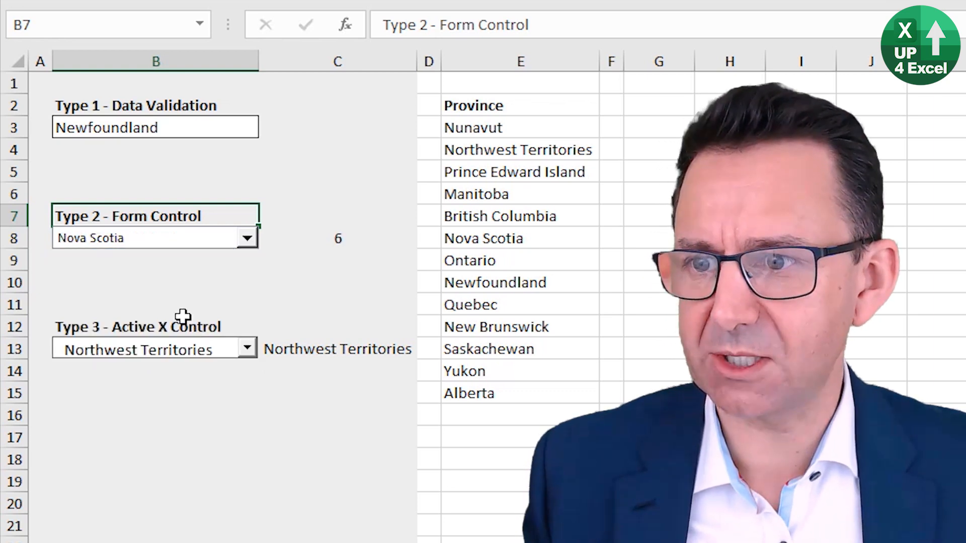
{"action": "left_click", "coordinate": [205, 280]}
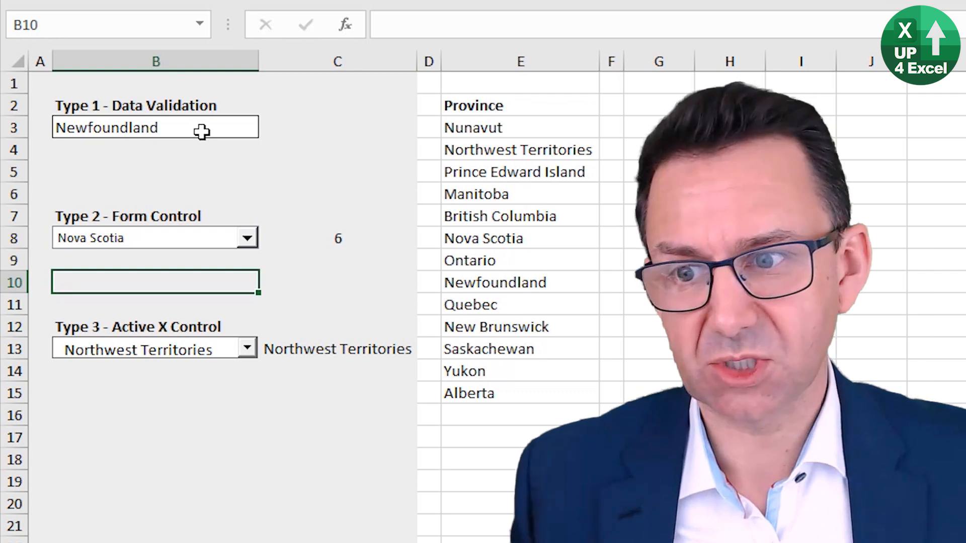
- Switch the Form Control drop-down's selection to New Brunswick
{"action": "left_click", "coordinate": [247, 238]}
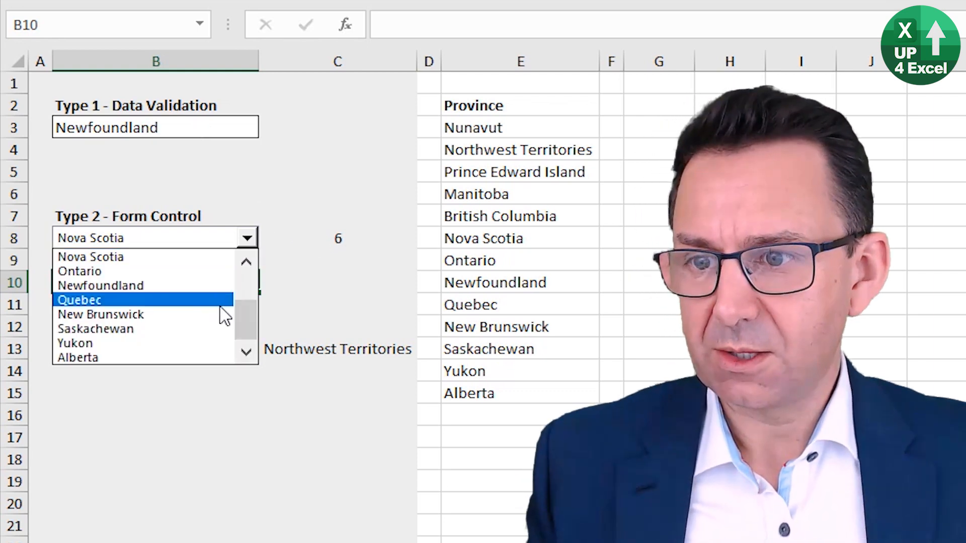
{"action": "left_click", "coordinate": [181, 317]}
{"action": "left_click", "coordinate": [347, 241]}
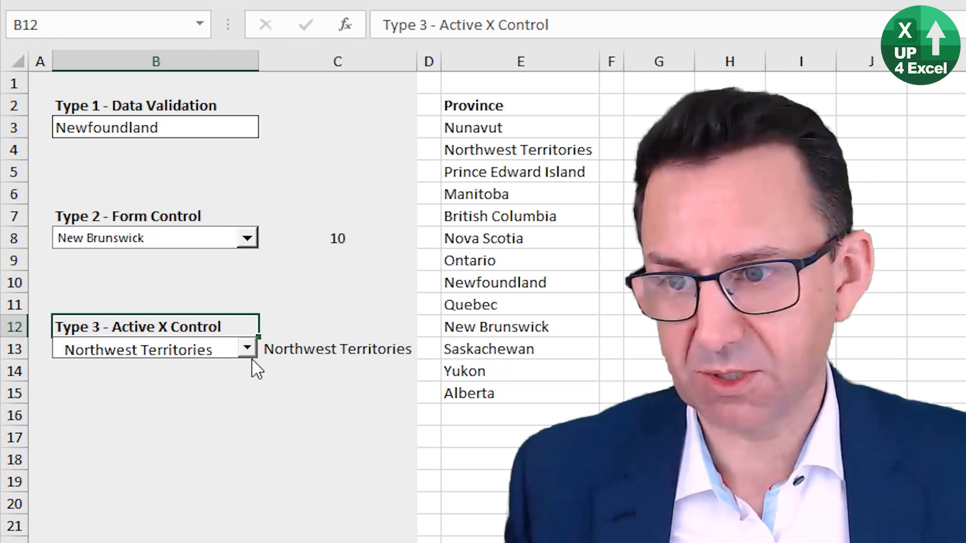
- Choose New Brunswick in the Active X Control drop-down and select its linked cell C13
{"action": "left_click", "coordinate": [247, 348]}
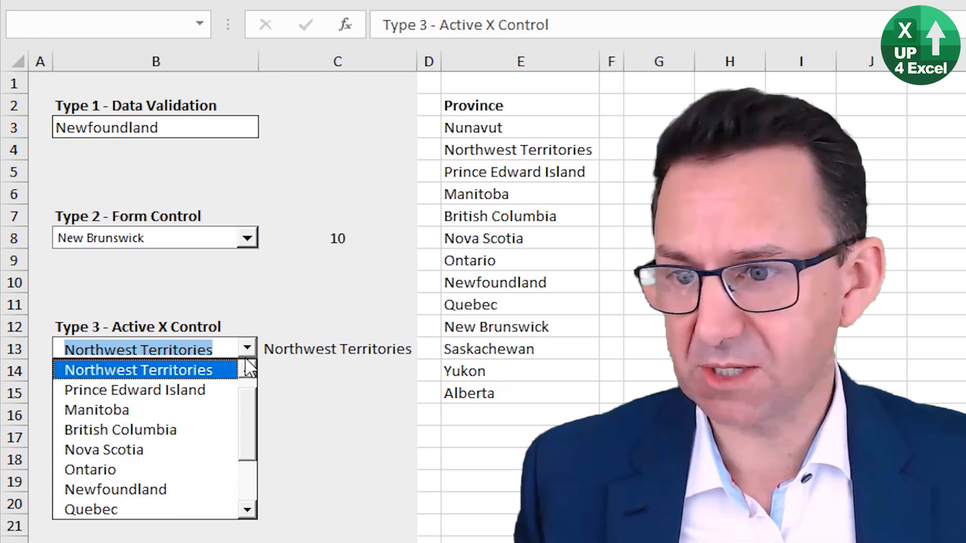
{"action": "scroll", "coordinate": [250, 455], "scroll_direction": "down", "scroll_amount": 4}
{"action": "left_click", "coordinate": [179, 449]}
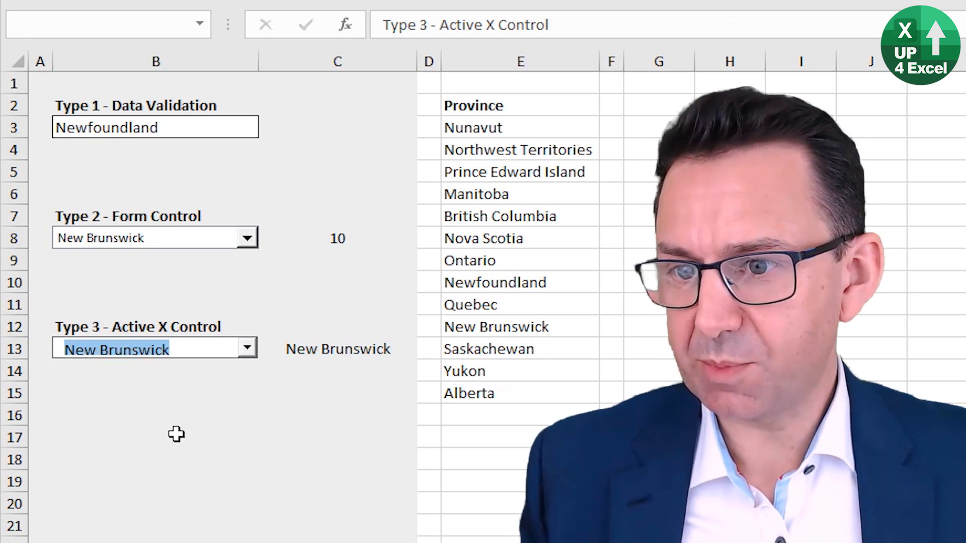
{"action": "left_click", "coordinate": [322, 351]}
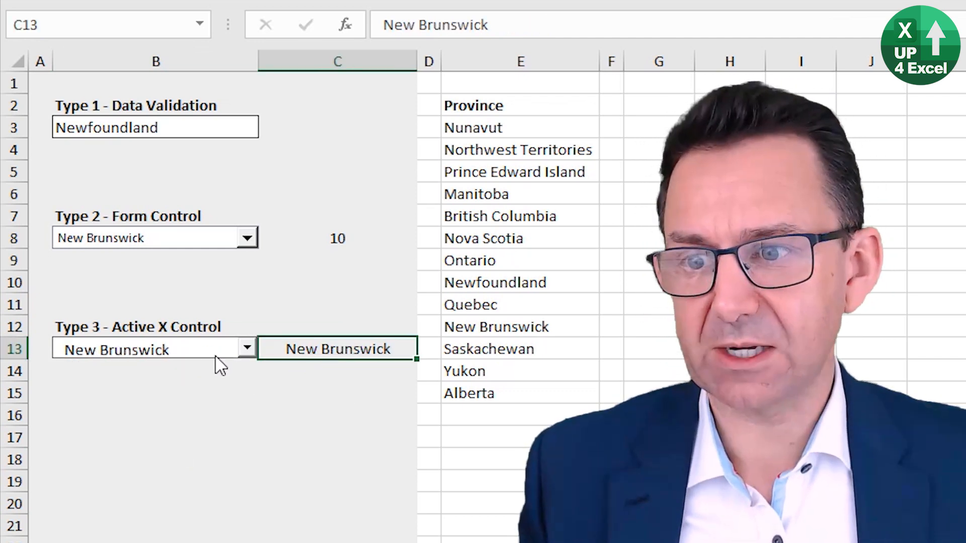
- Switch the Active X Control drop-down's selection to Ontario
{"action": "left_click", "coordinate": [246, 349]}
{"action": "left_click", "coordinate": [206, 391]}
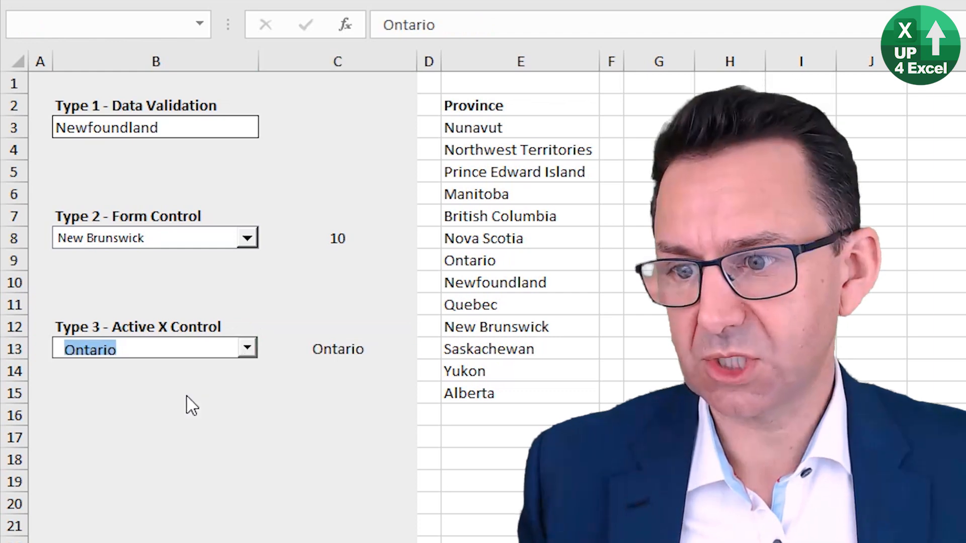
{"action": "left_click", "coordinate": [248, 377]}
{"action": "left_click", "coordinate": [317, 352]}
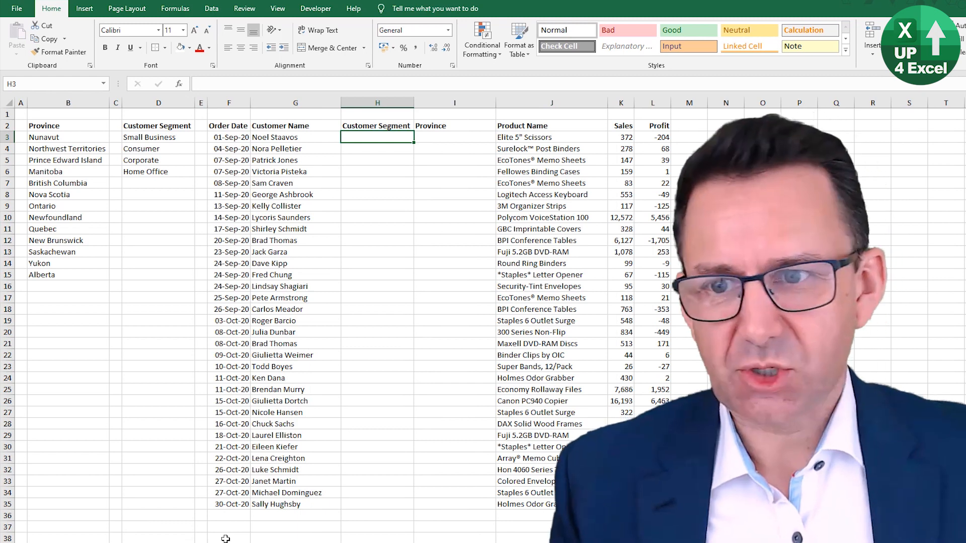
- Examine the order table, its empty Customer Segment and Province columns, and the separate Province and Customer Segment lists
{"action": "left_click_drag", "start_coordinate": [232, 127], "coordinate": [553, 515]}
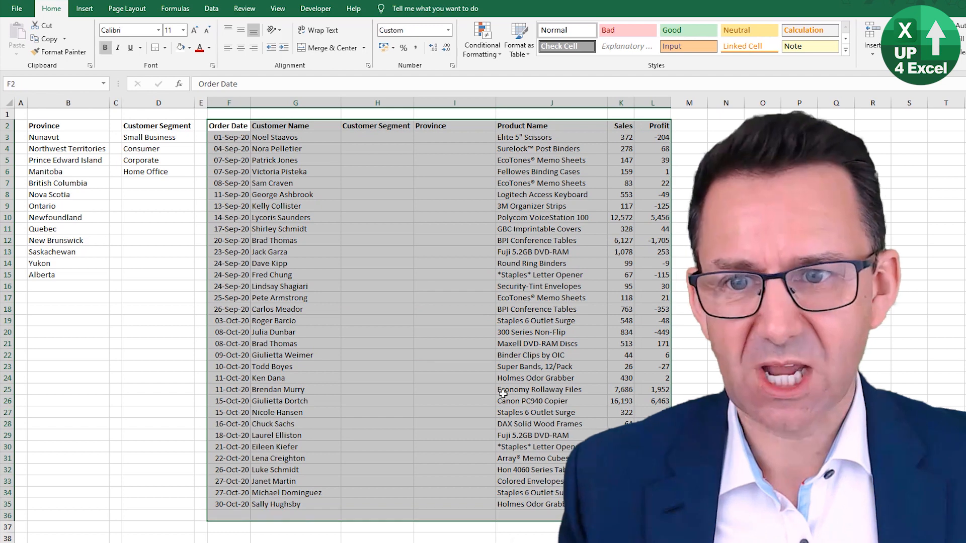
{"action": "left_click", "coordinate": [391, 136]}
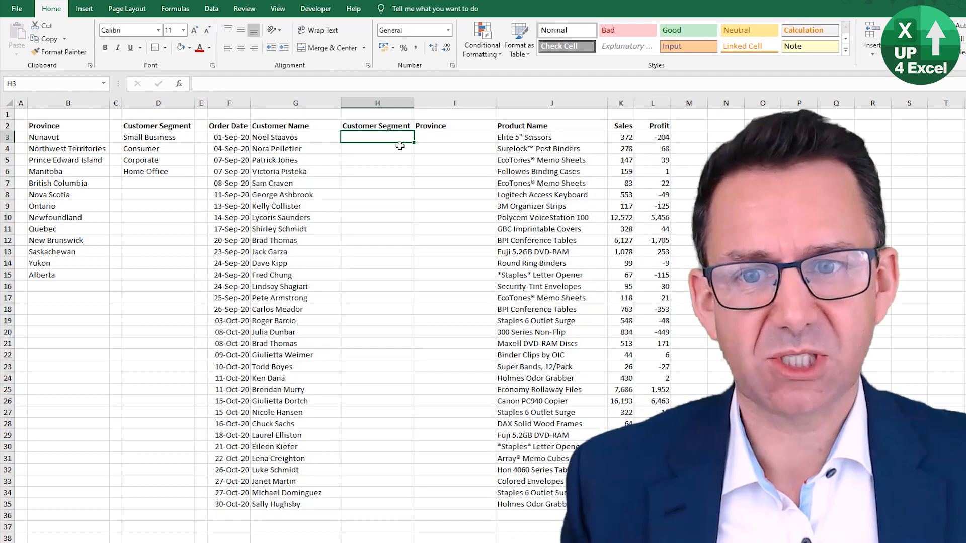
{"action": "left_click", "coordinate": [438, 136]}
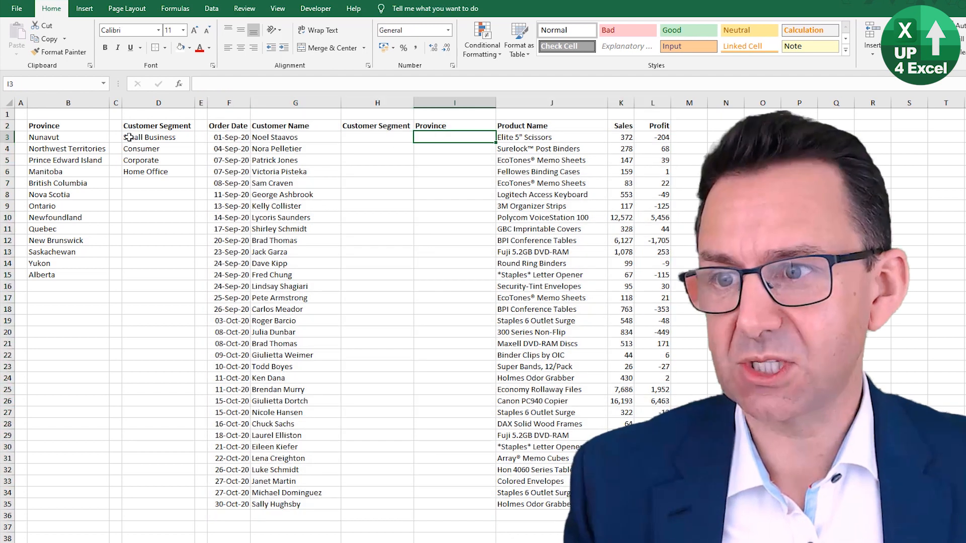
{"action": "left_click_drag", "start_coordinate": [57, 126], "coordinate": [52, 275]}
{"action": "left_click_drag", "start_coordinate": [148, 130], "coordinate": [143, 169]}
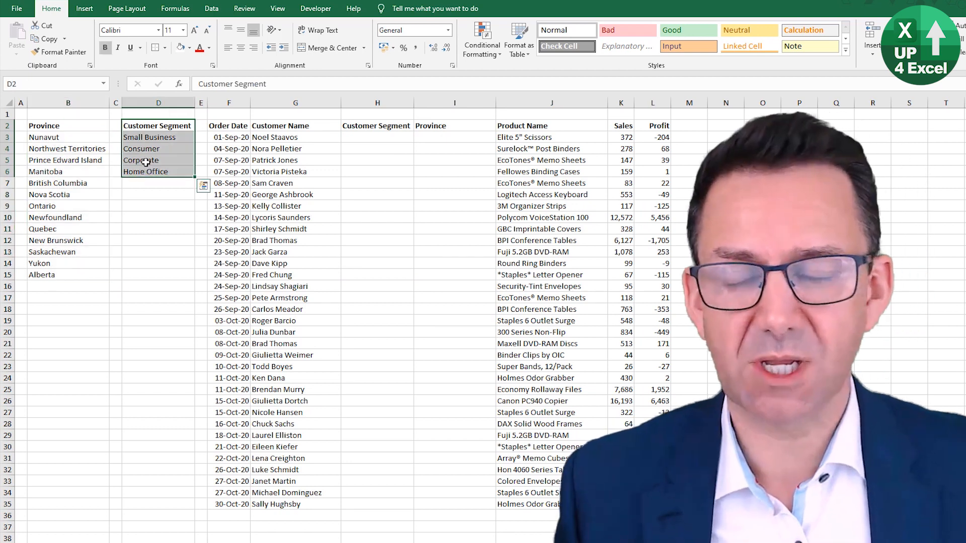
- Add data validation to H3 that allows a List with the source =$D$3:$D$6
{"action": "left_click", "coordinate": [384, 136]}
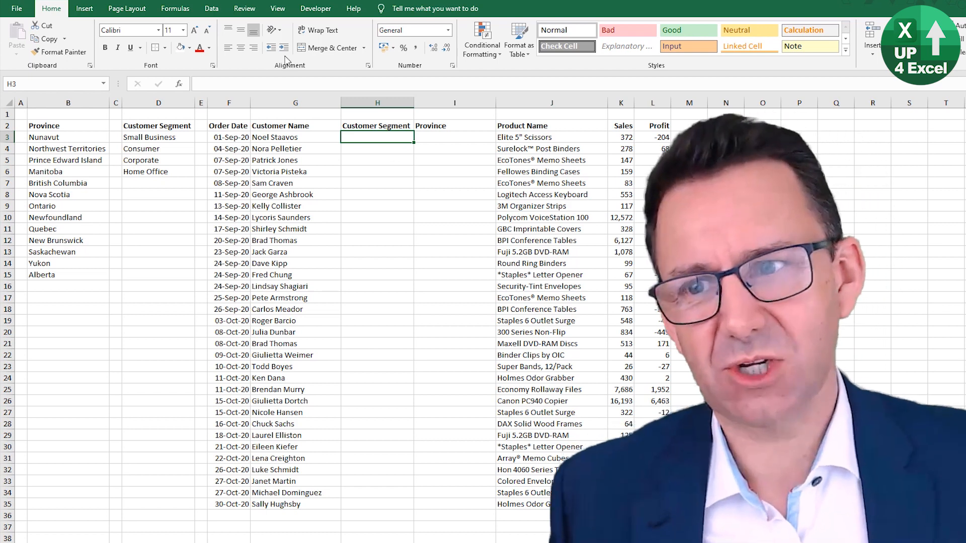
{"action": "left_click", "coordinate": [212, 9]}
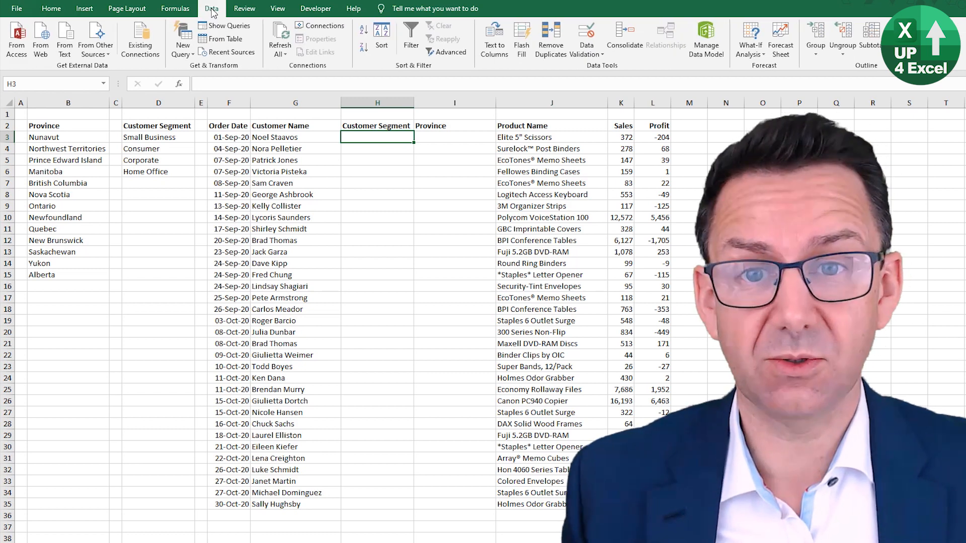
{"action": "left_click", "coordinate": [587, 34]}
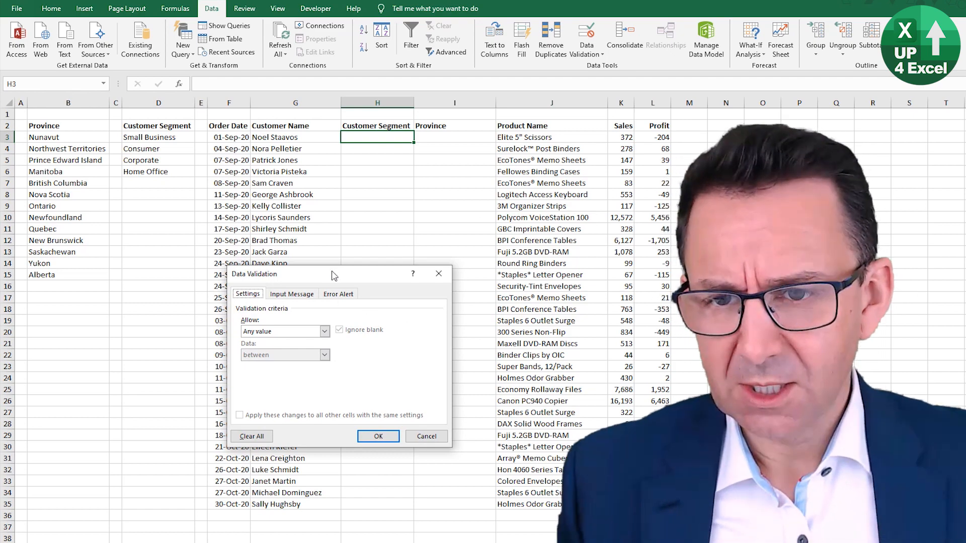
{"action": "left_click_drag", "start_coordinate": [340, 277], "coordinate": [607, 197]}
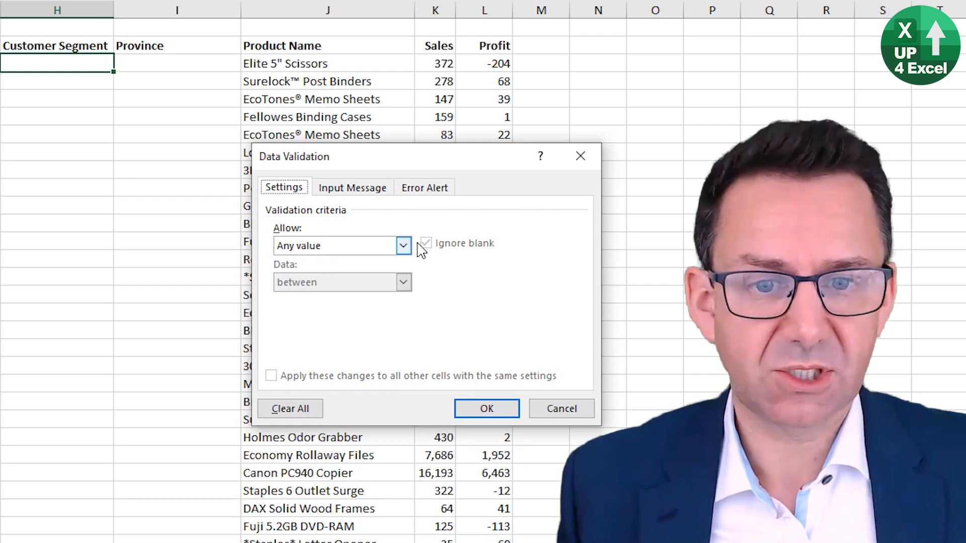
{"action": "left_click", "coordinate": [403, 246]}
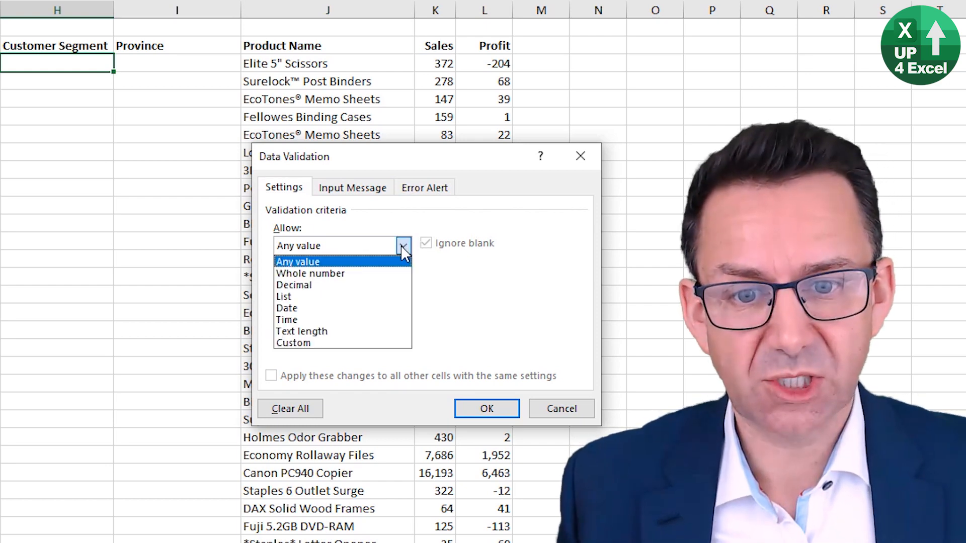
{"action": "left_click", "coordinate": [301, 298]}
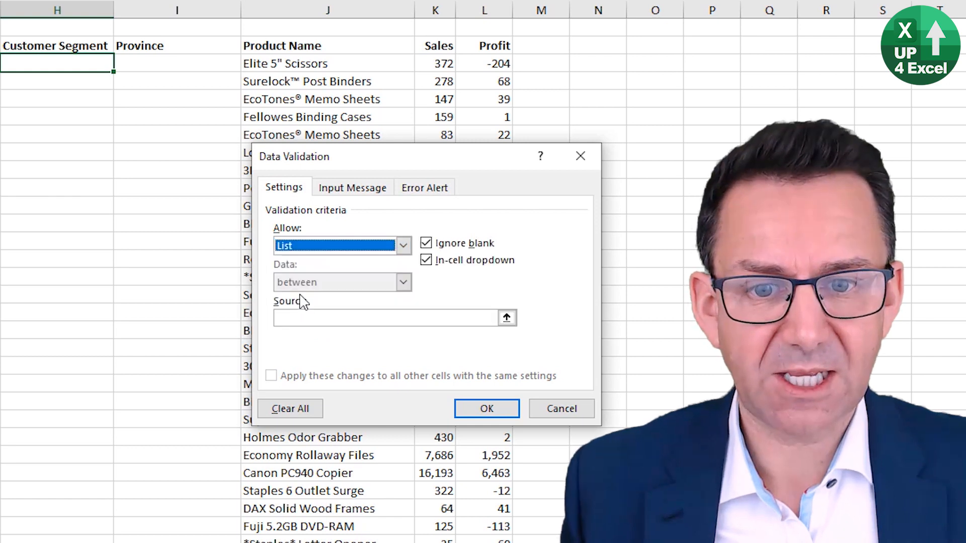
{"action": "left_click", "coordinate": [307, 316]}
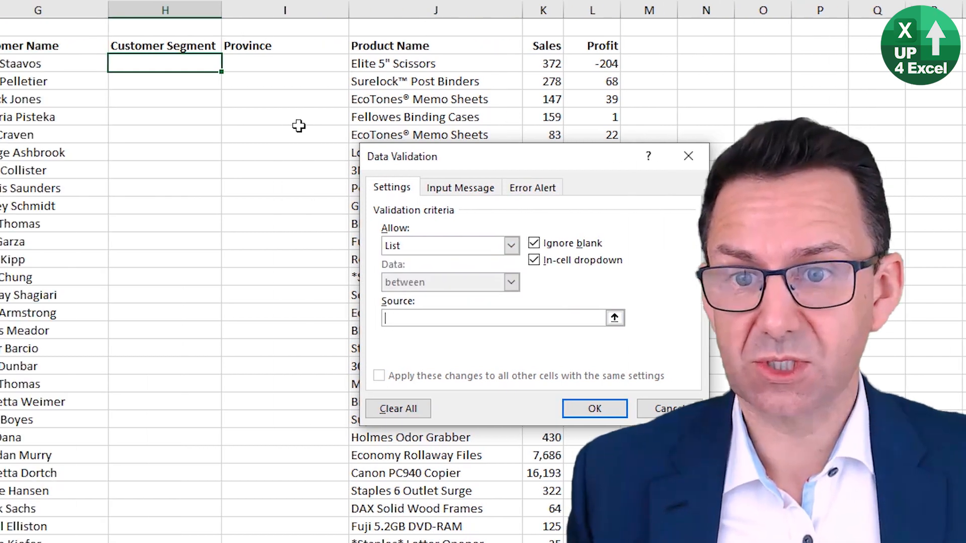
{"action": "left_click_drag", "start_coordinate": [83, 61], "coordinate": [77, 121]}
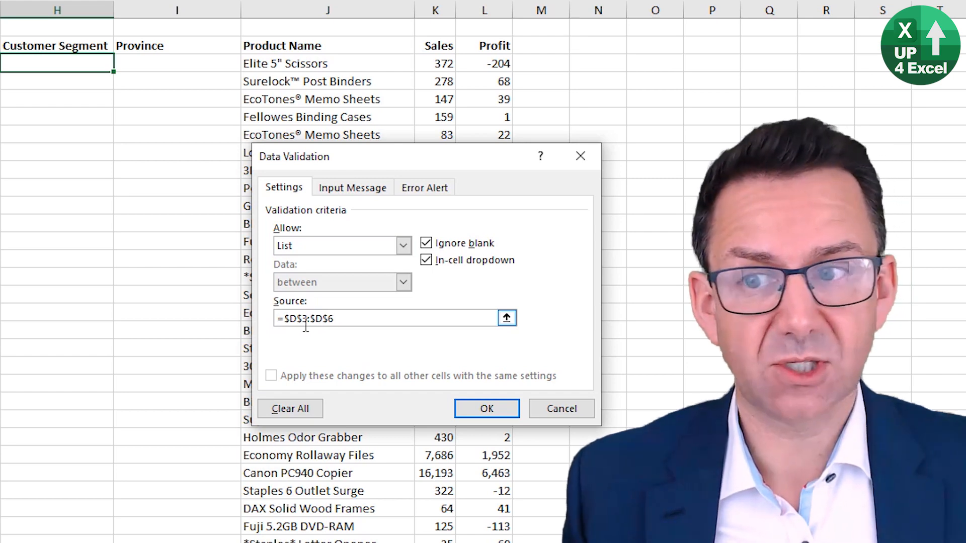
{"action": "left_click", "coordinate": [494, 408]}
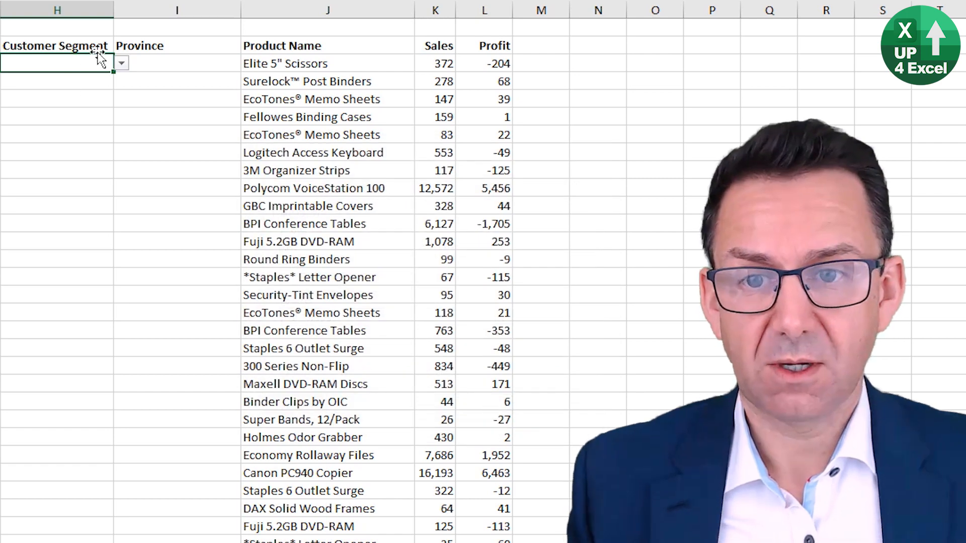
- Try the drop-down in H3 by choosing Consumer, and replace it with Corporate
{"action": "left_click", "coordinate": [121, 63]}
{"action": "left_click", "coordinate": [91, 95]}
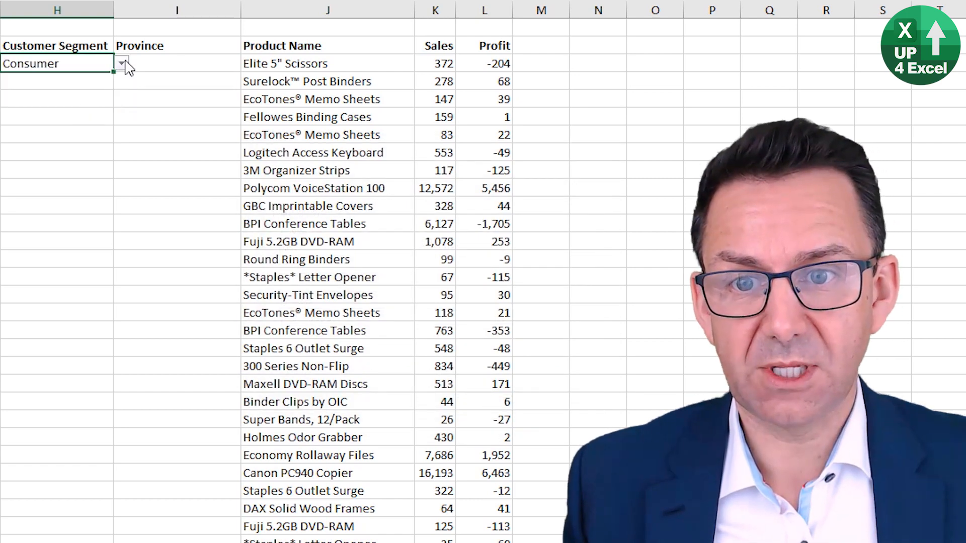
{"action": "left_click", "coordinate": [122, 64]}
{"action": "left_click", "coordinate": [90, 99]}
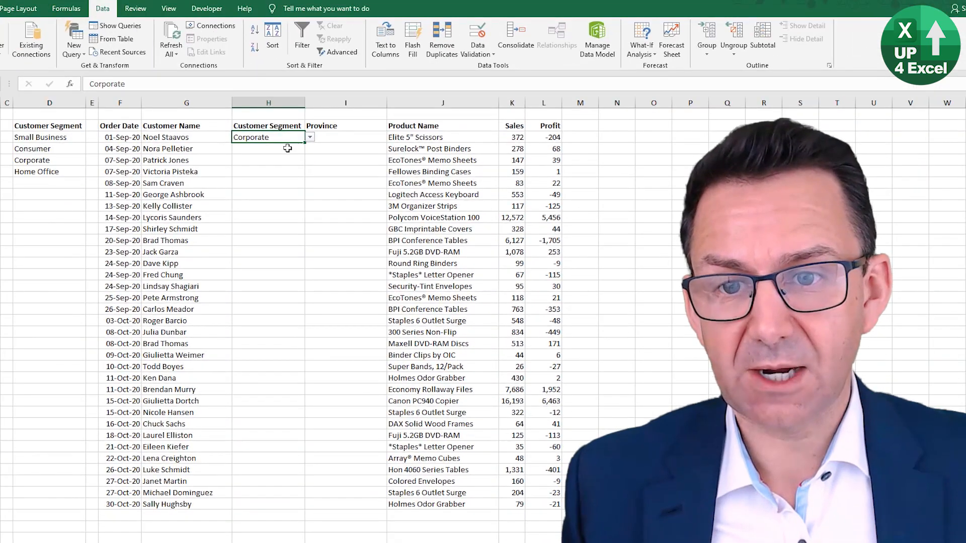
- Apply List data validation with the source =$D$3:$D$6 to the remaining Customer Segment cells H4:H35
{"action": "left_click_drag", "start_coordinate": [54, 81], "coordinate": [65, 485]}
{"action": "left_click_drag", "start_coordinate": [273, 409], "coordinate": [263, 505]}
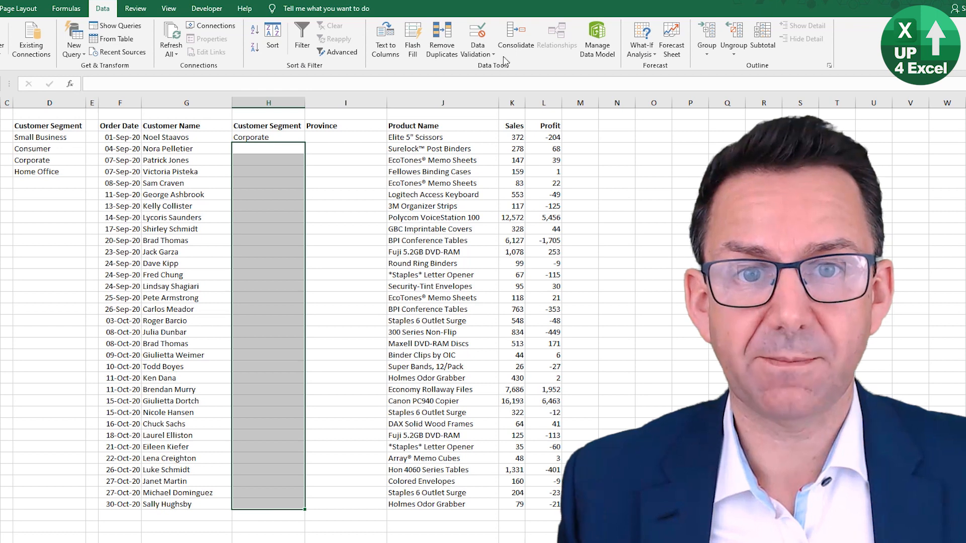
{"action": "left_click", "coordinate": [477, 33]}
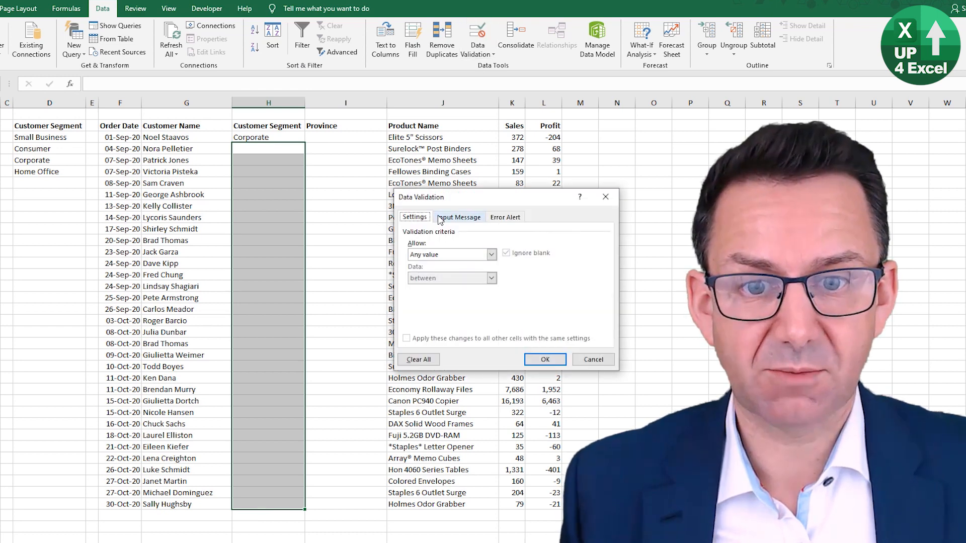
{"action": "left_click", "coordinate": [491, 255]}
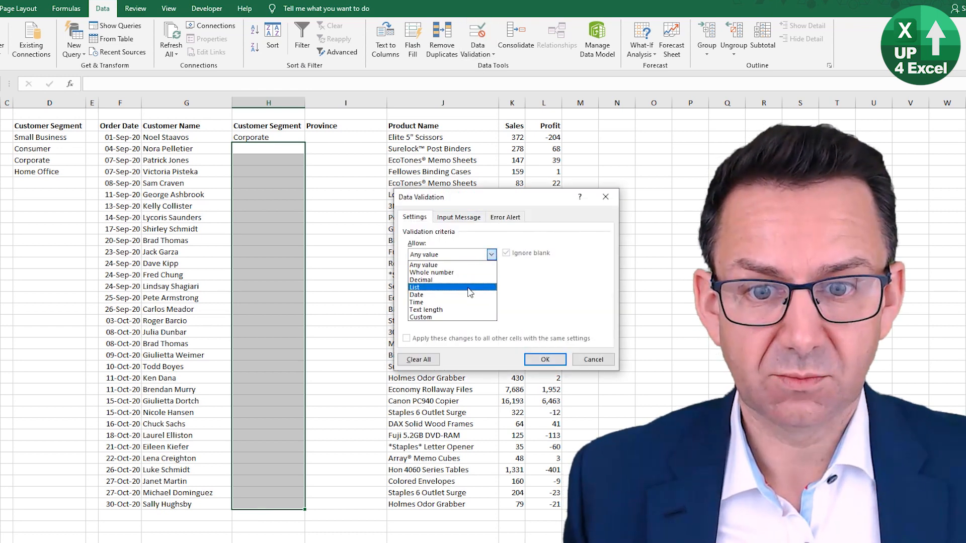
{"action": "left_click", "coordinate": [469, 287]}
{"action": "left_click", "coordinate": [551, 301]}
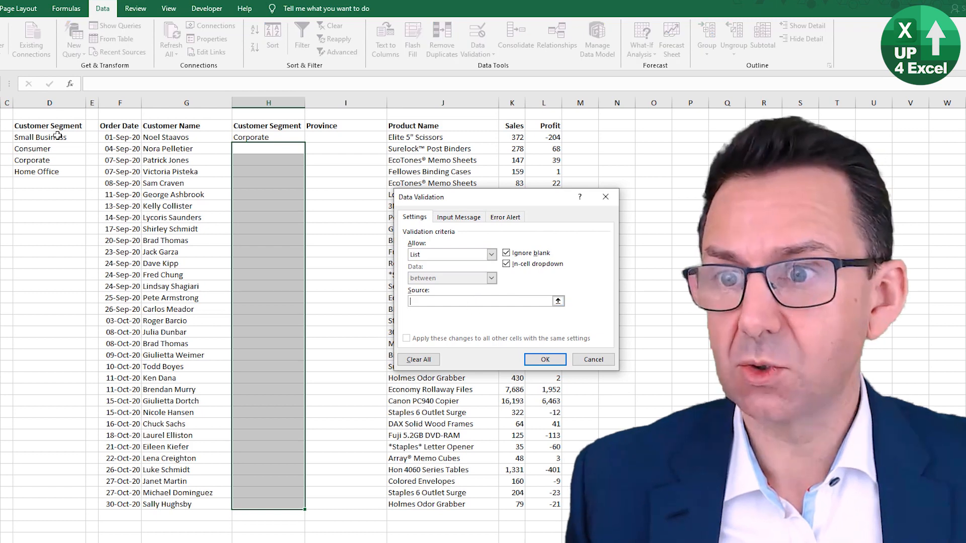
{"action": "left_click_drag", "start_coordinate": [58, 136], "coordinate": [75, 173]}
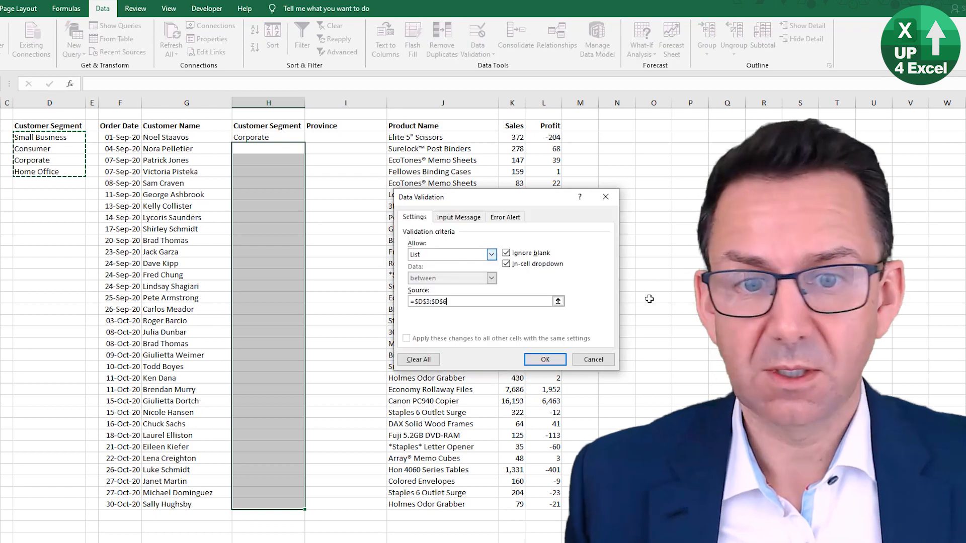
{"action": "left_click", "coordinate": [545, 359]}
- Copy H4 and paste only its validation into the Customer Segment cells H5:H35
{"action": "left_click", "coordinate": [282, 150]}
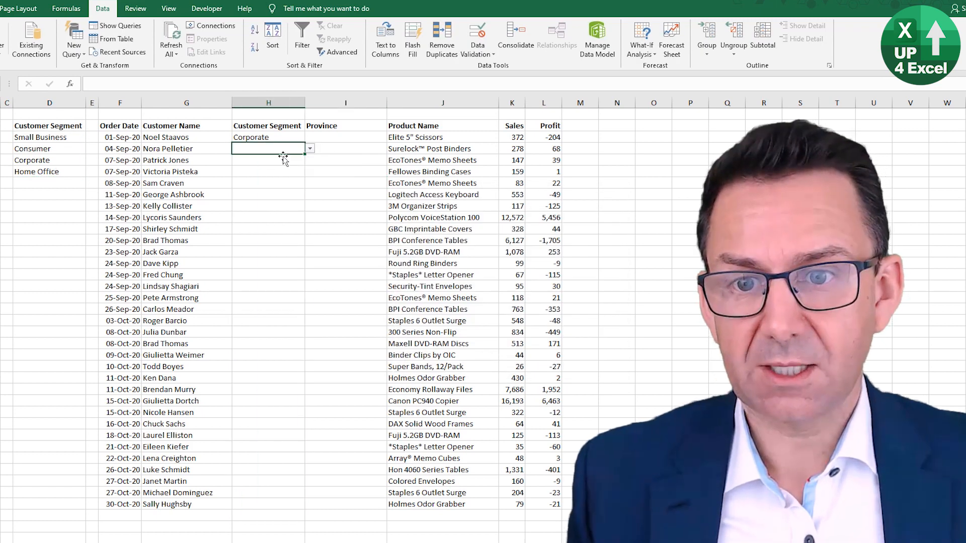
{"action": "key", "text": "ctrl+c"}
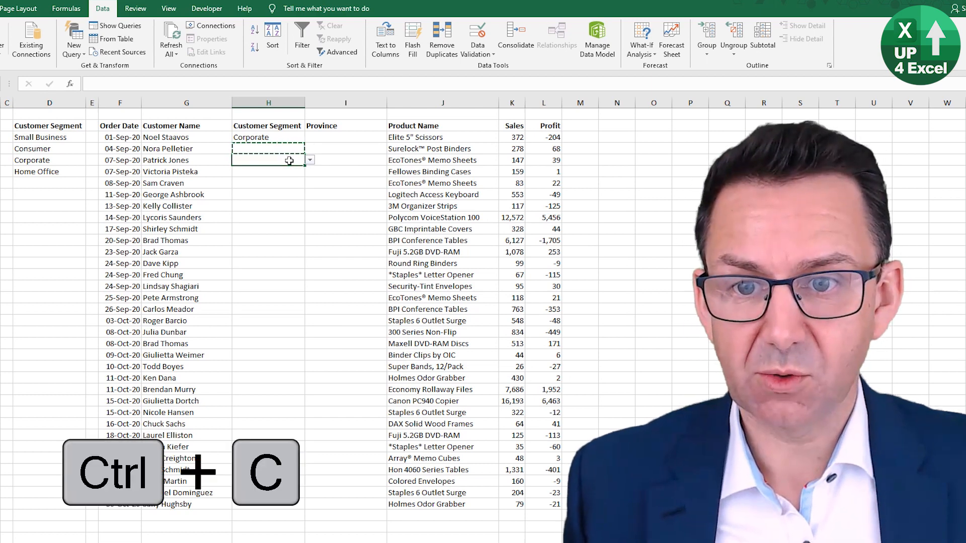
{"action": "left_click_drag", "start_coordinate": [287, 160], "coordinate": [260, 505]}
{"action": "right_click", "coordinate": [258, 393]}
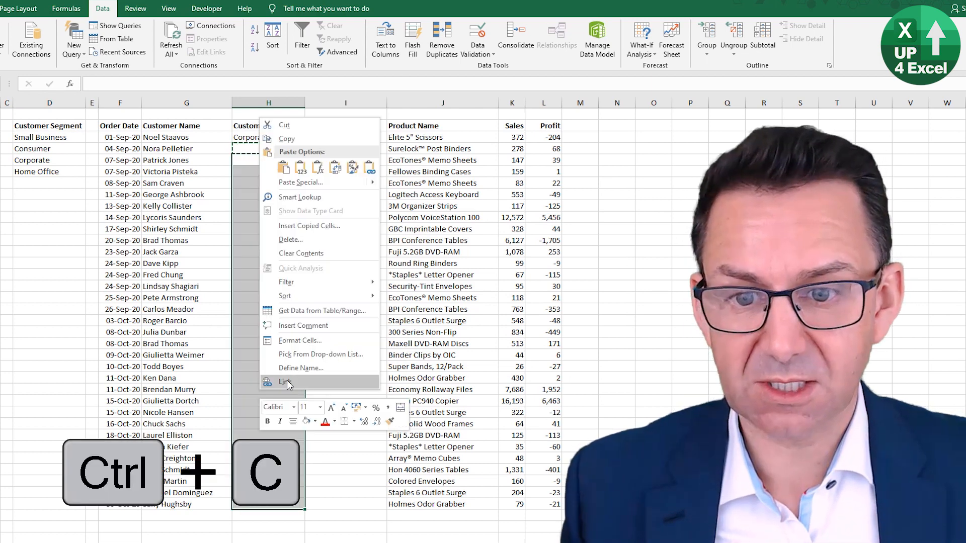
{"action": "left_click", "coordinate": [322, 189]}
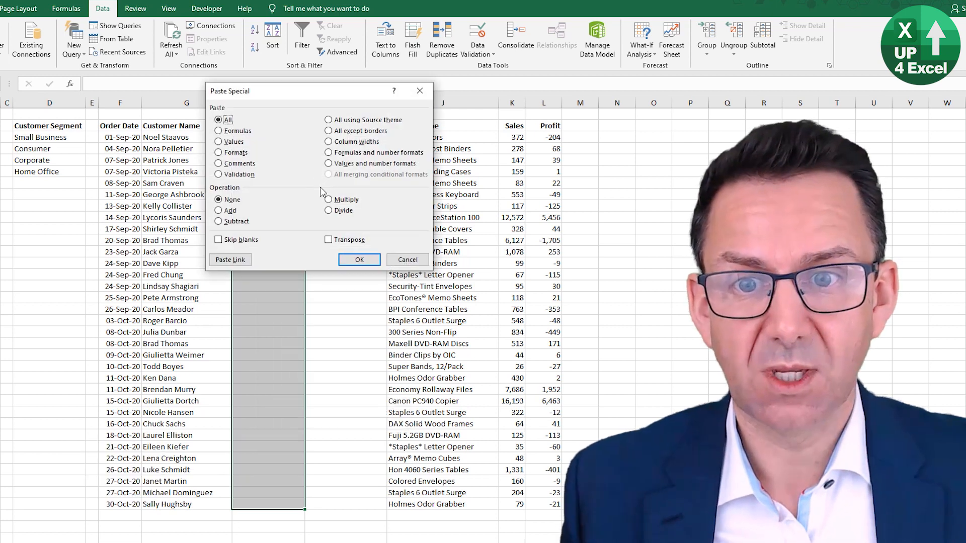
{"action": "left_click", "coordinate": [218, 174]}
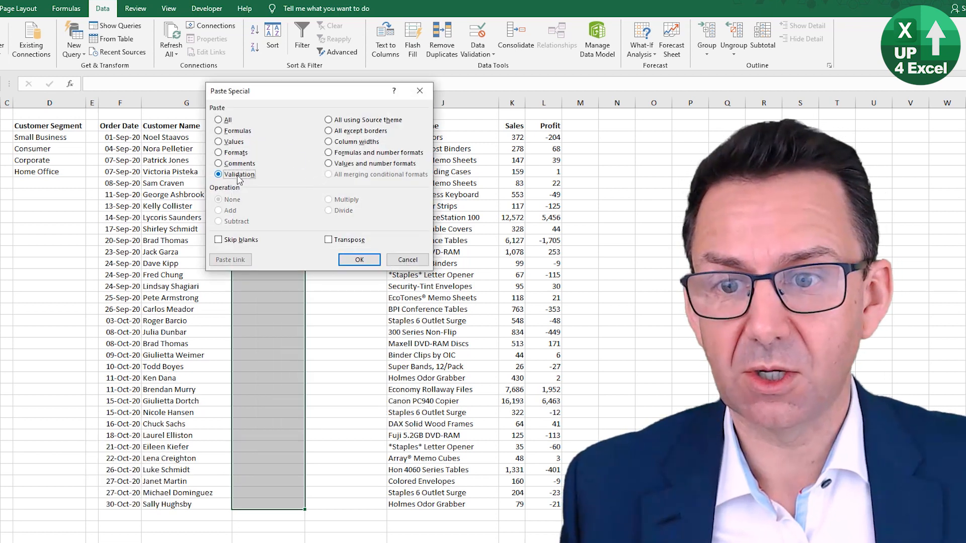
{"action": "left_click", "coordinate": [359, 260]}
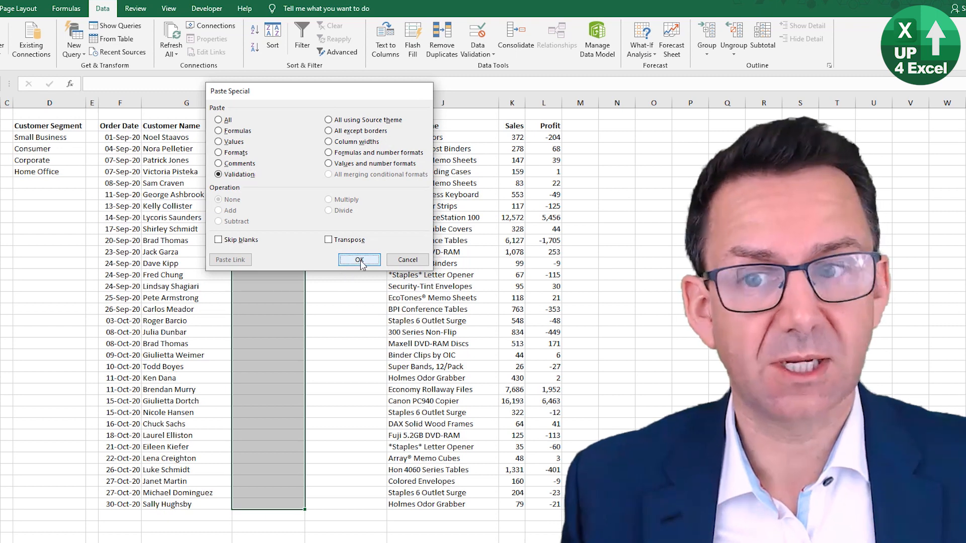
- Choose Corporate from the drop-down lists in H8 and H5
{"action": "left_click", "coordinate": [268, 197]}
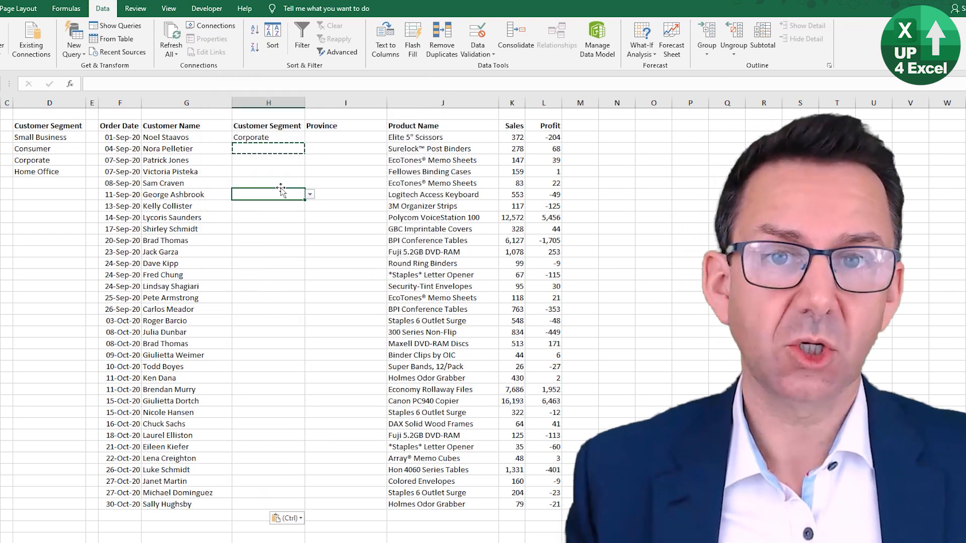
{"action": "left_click", "coordinate": [310, 194]}
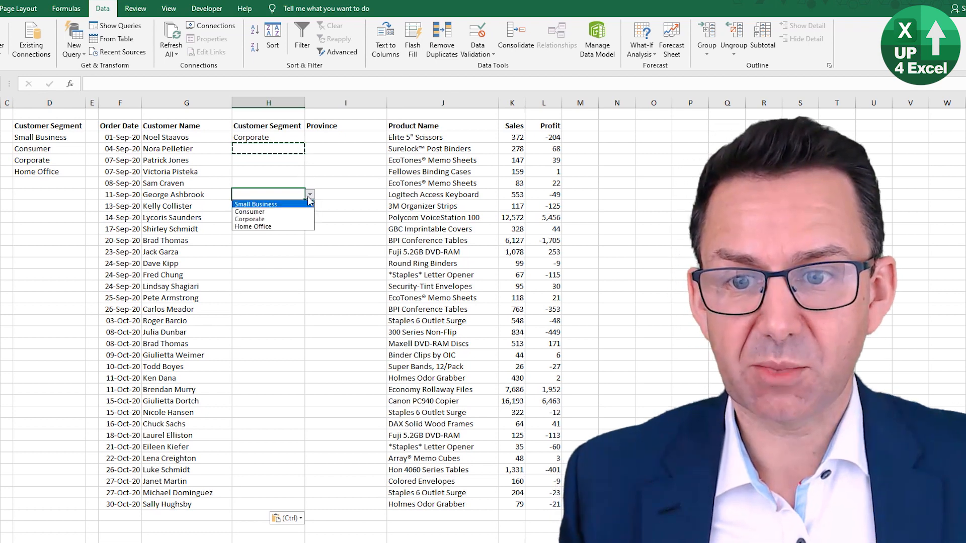
{"action": "left_click", "coordinate": [287, 218]}
{"action": "left_click", "coordinate": [279, 158]}
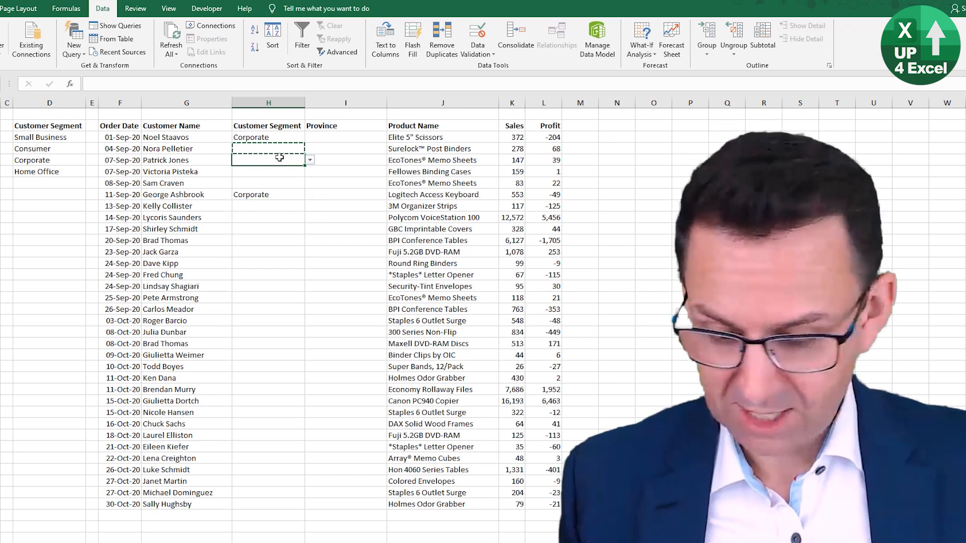
{"action": "key", "text": "alt+Down"}
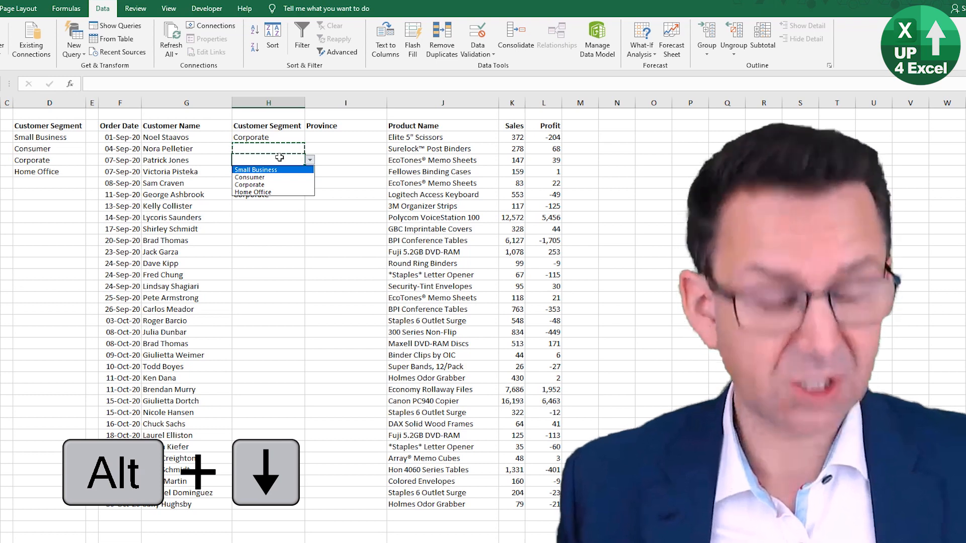
{"action": "key", "text": "Down"}
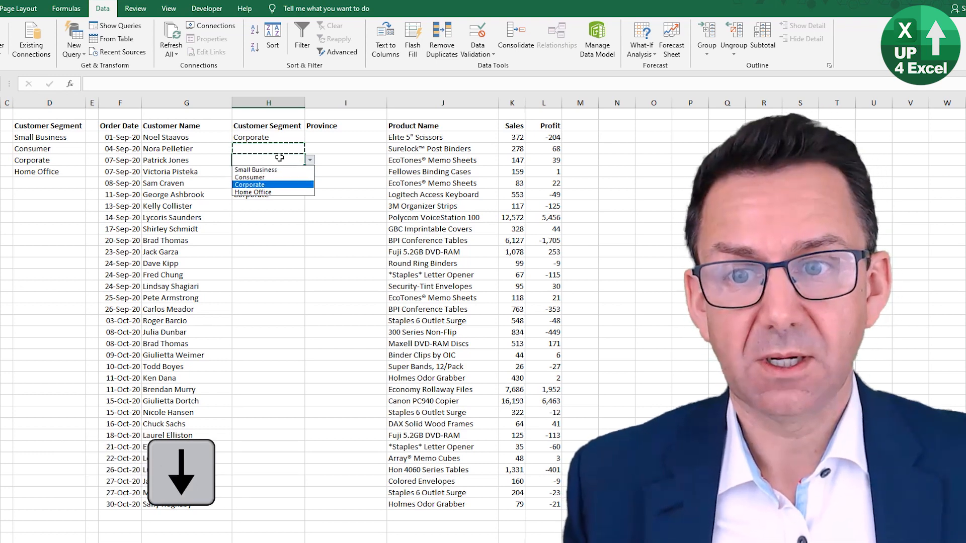
{"action": "key", "text": "Tab"}
{"action": "key", "text": "Return"}
{"action": "key", "text": "Down"}
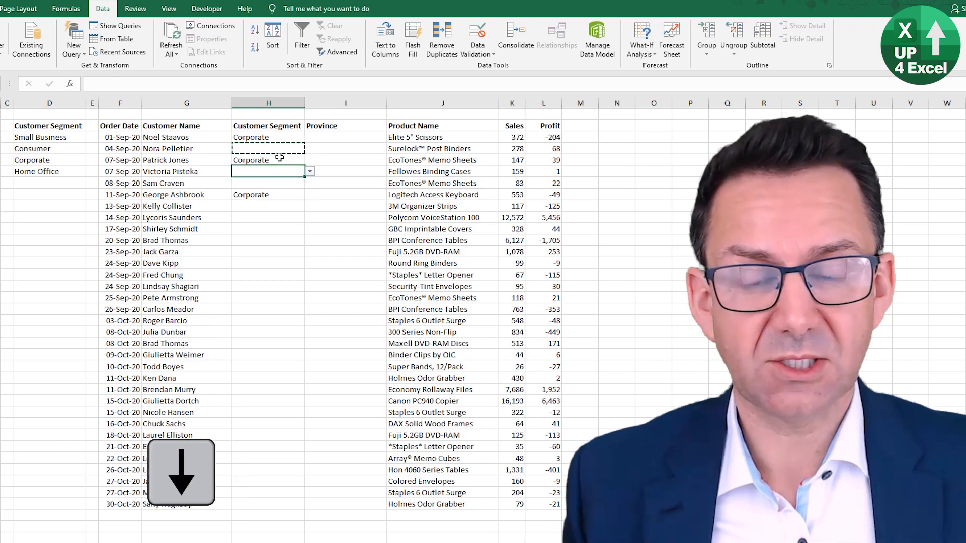
- Choose Consumer in H6, Small Business in H7 and Home Office in H9 from their drop-down lists
{"action": "key", "text": "alt+Down"}
{"action": "key", "text": "Down"}
{"action": "key", "text": "Return"}
{"action": "key", "text": "Down"}
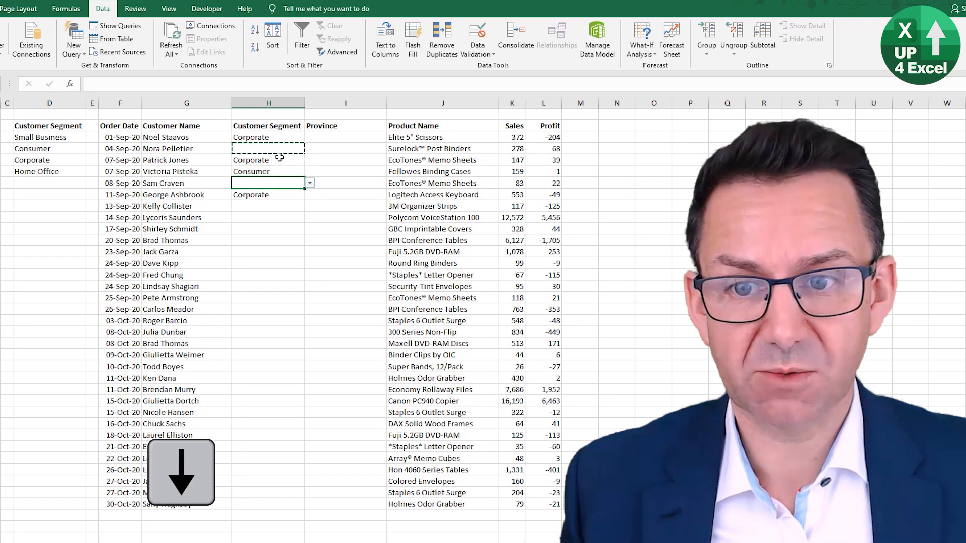
{"action": "key", "text": "alt+Down"}
{"action": "key", "text": "Return"}
{"action": "key", "text": "Up"}
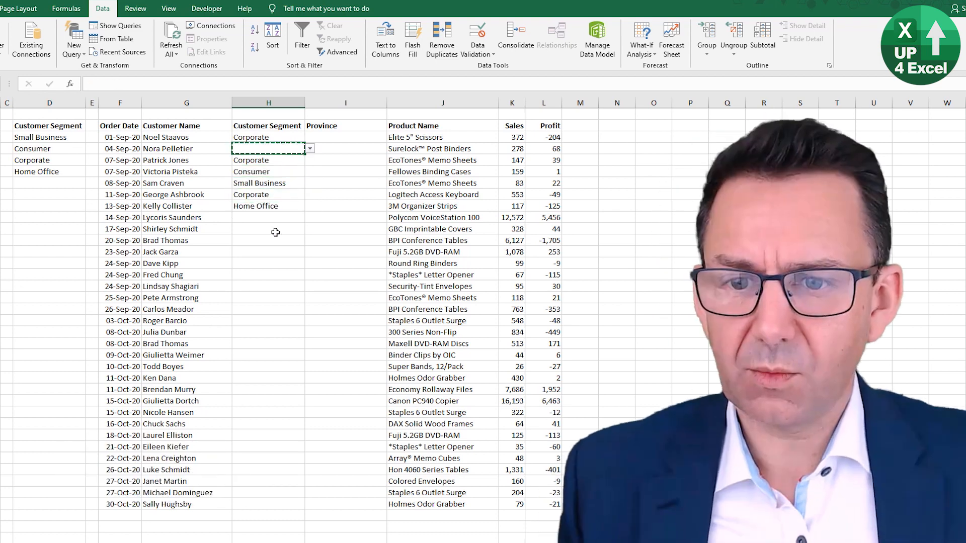
{"action": "left_click", "coordinate": [297, 229]}
{"action": "left_click", "coordinate": [377, 260]}
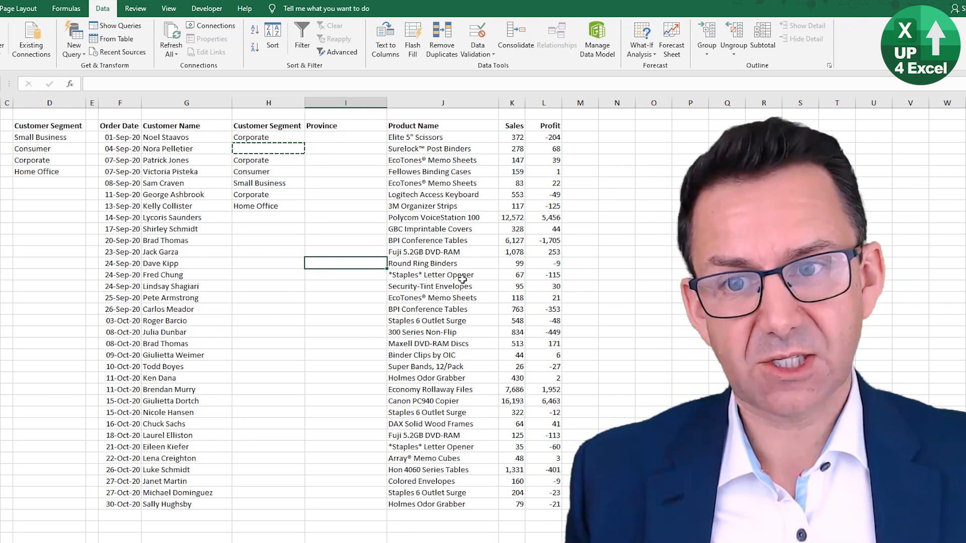
{"action": "key", "text": "Left"}
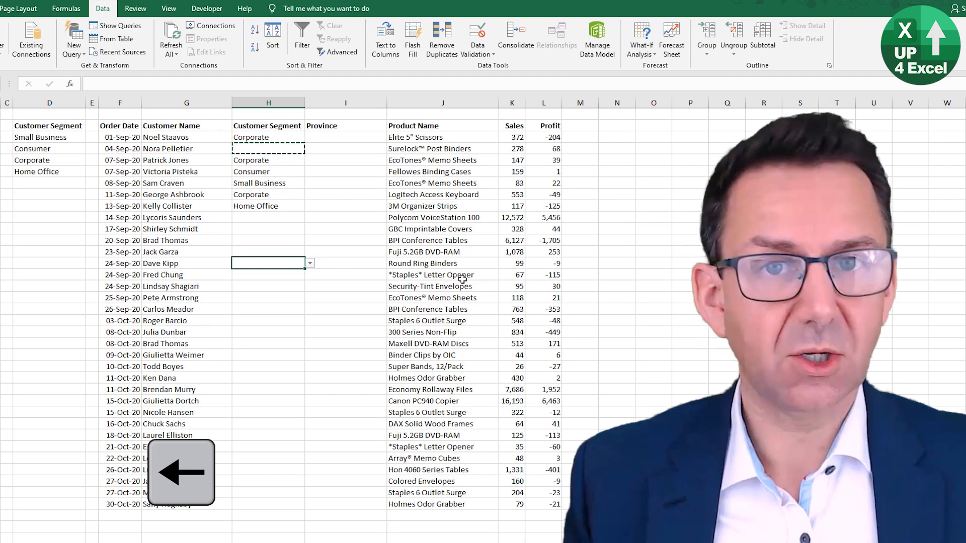
{"action": "left_click", "coordinate": [263, 226]}
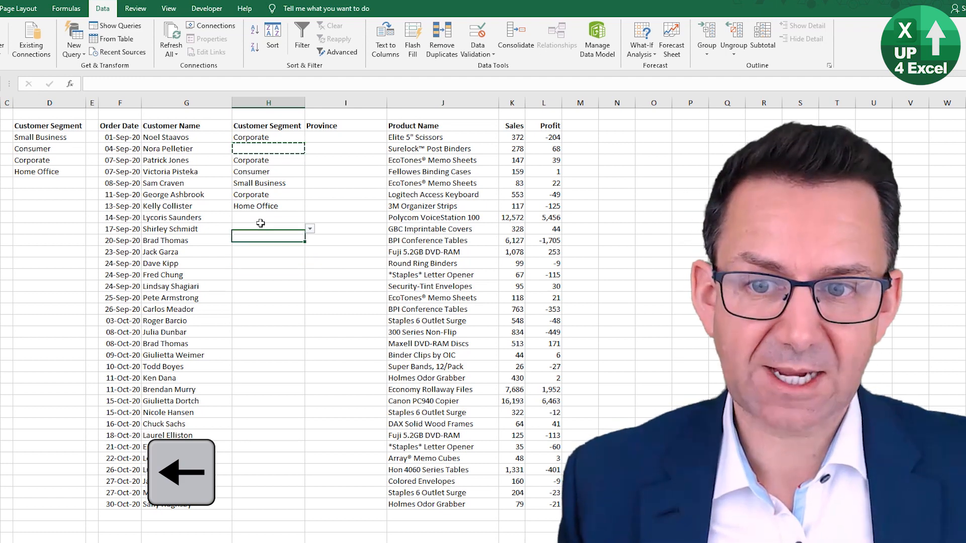
- Try to enter the unlisted value Excel in H13, and cancel the entry
{"action": "left_click", "coordinate": [267, 252]}
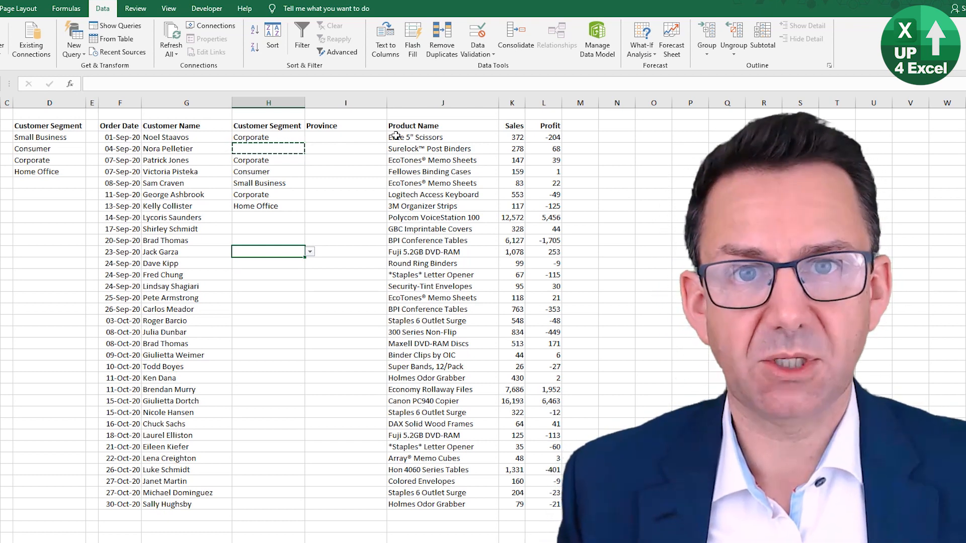
{"action": "type", "text": "Exce"}
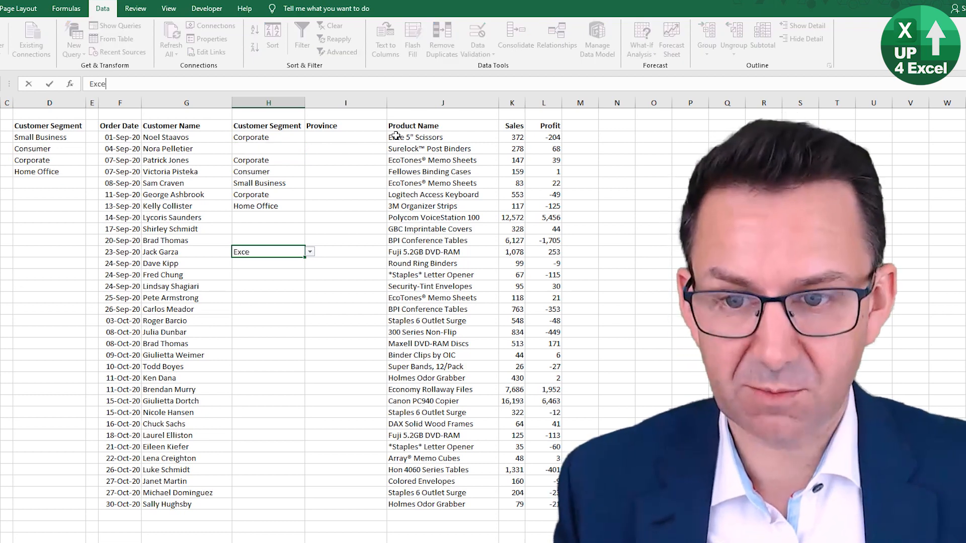
{"action": "type", "text": "l"}
{"action": "key", "text": "Return"}
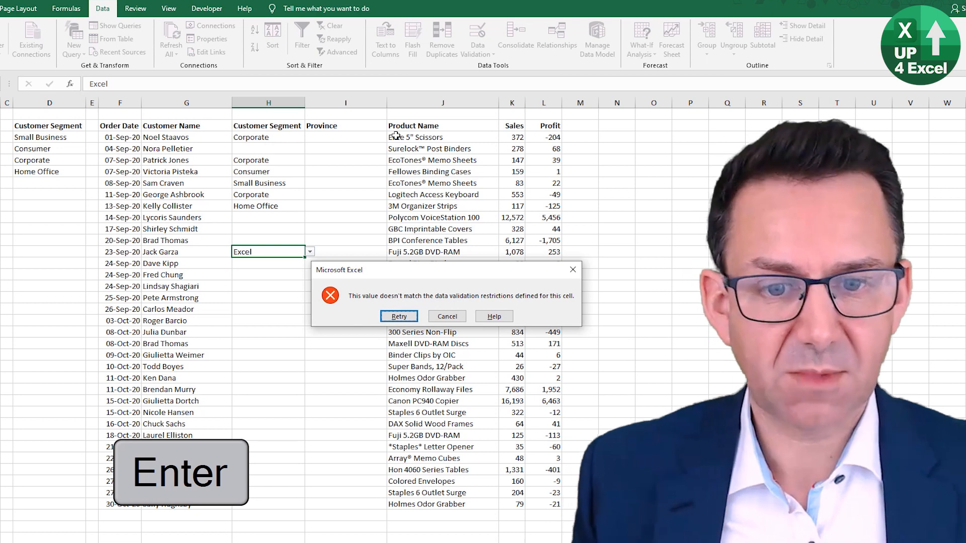
{"action": "key", "text": "Right"}
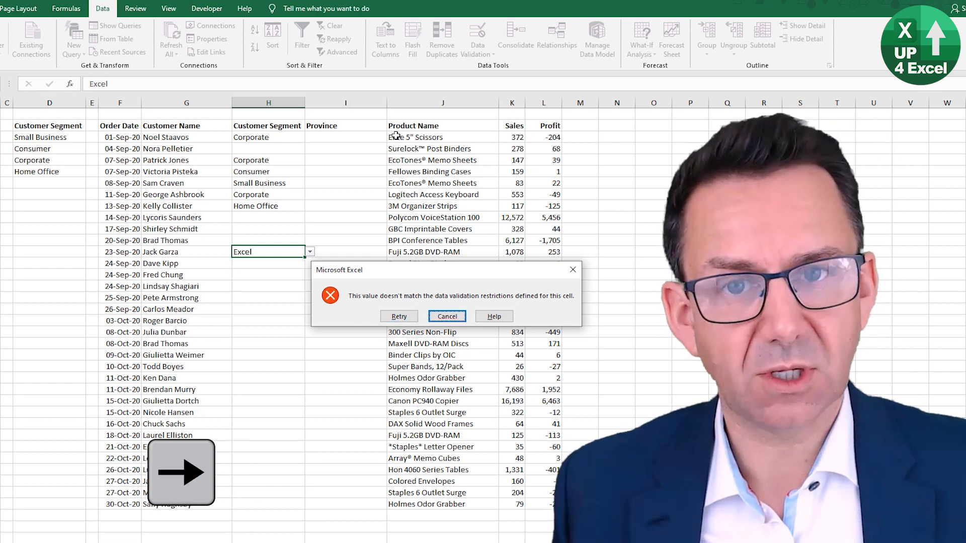
{"action": "key", "text": "Left"}
{"action": "key", "text": "Right"}
{"action": "key", "text": "Return"}
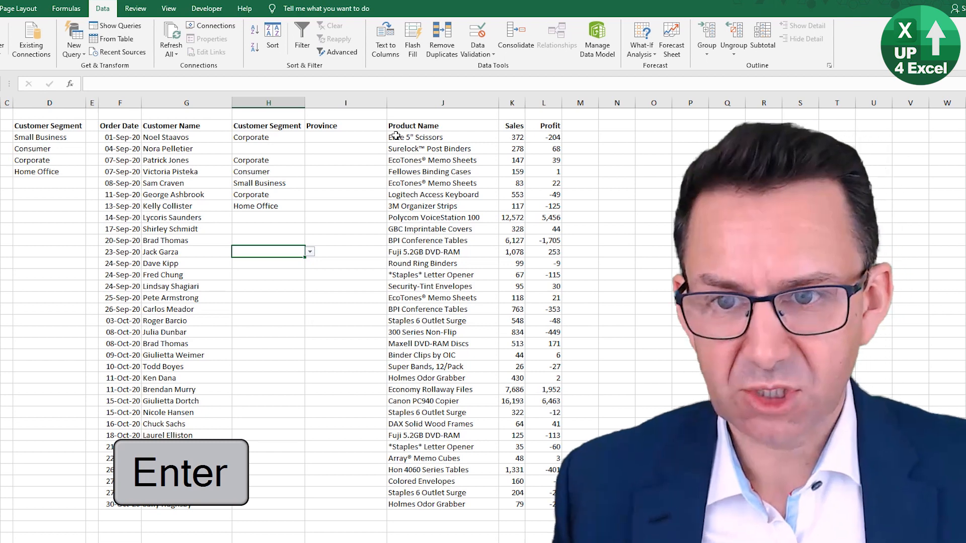
- Enter the listed values Consumer in H13 and Home Office in H4 directly in the cells
{"action": "type", "text": "C"}
{"action": "type", "text": "sum"}
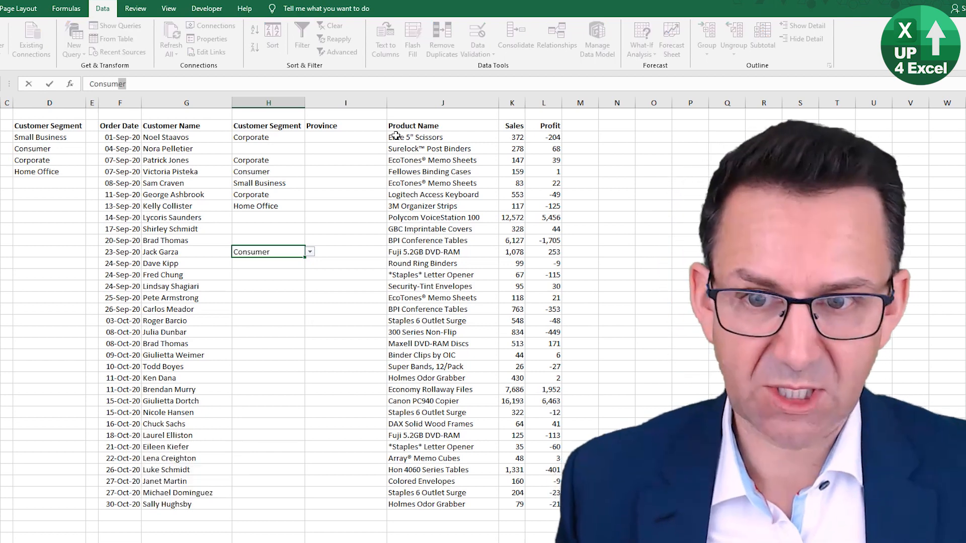
{"action": "key", "text": "Return"}
{"action": "key", "text": "Up"}
{"action": "key", "text": "Up"}
{"action": "key", "text": "Up"}
{"action": "key", "text": "Up"}
{"action": "key", "text": "Up"}
{"action": "key", "text": "Up"}
{"action": "key", "text": "Up"}
{"action": "key", "text": "Up"}
{"action": "key", "text": "Up"}
{"action": "key", "text": "Up"}
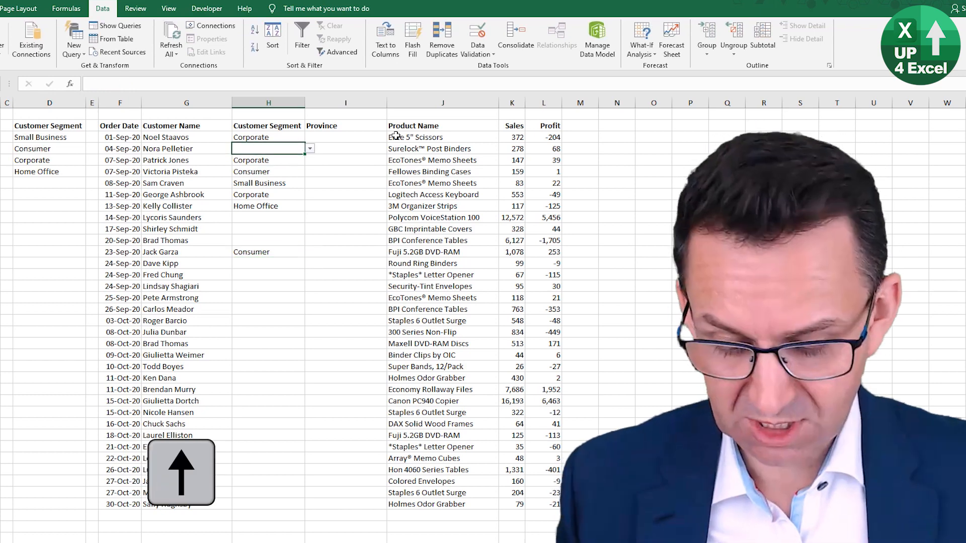
{"action": "type", "text": "hom"}
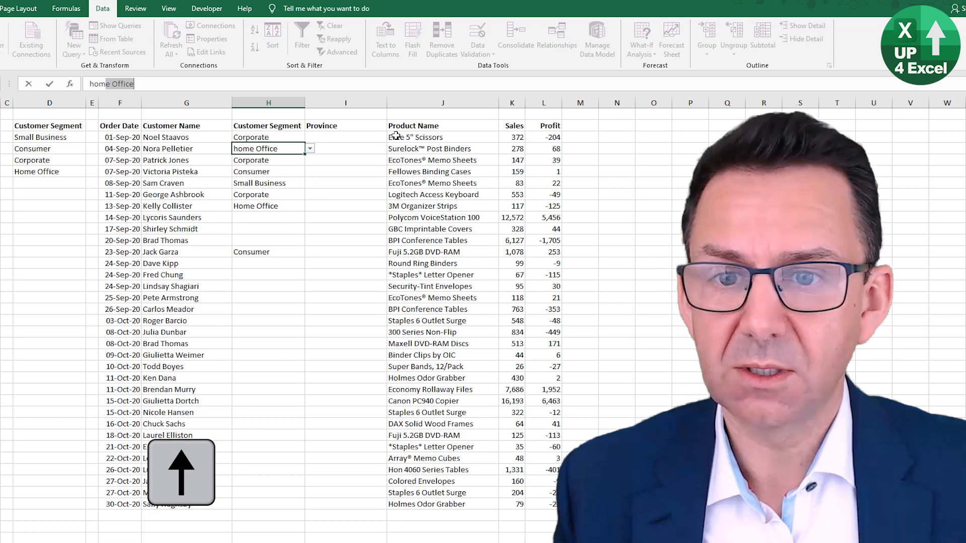
{"action": "key", "text": "Return"}
- Clear the trial entries from the Customer Segment cells H4:H13, keeping Corporate in H3
{"action": "key", "text": "Down"}
{"action": "key", "text": "Down"}
{"action": "key", "text": "Down"}
{"action": "key", "text": "Down"}
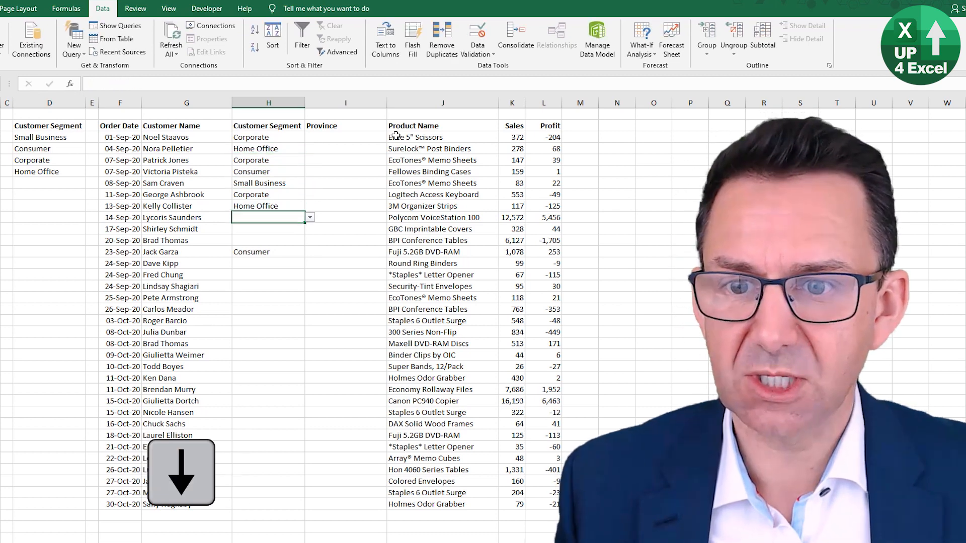
{"action": "key", "text": "Up"}
{"action": "key", "text": "Up"}
{"action": "key", "text": "ctrl+Up"}
{"action": "key", "text": "Down"}
{"action": "key", "text": "Down"}
{"action": "key", "text": "ctrl+shift+Down"}
{"action": "key", "text": "ctrl+shift+Down"}
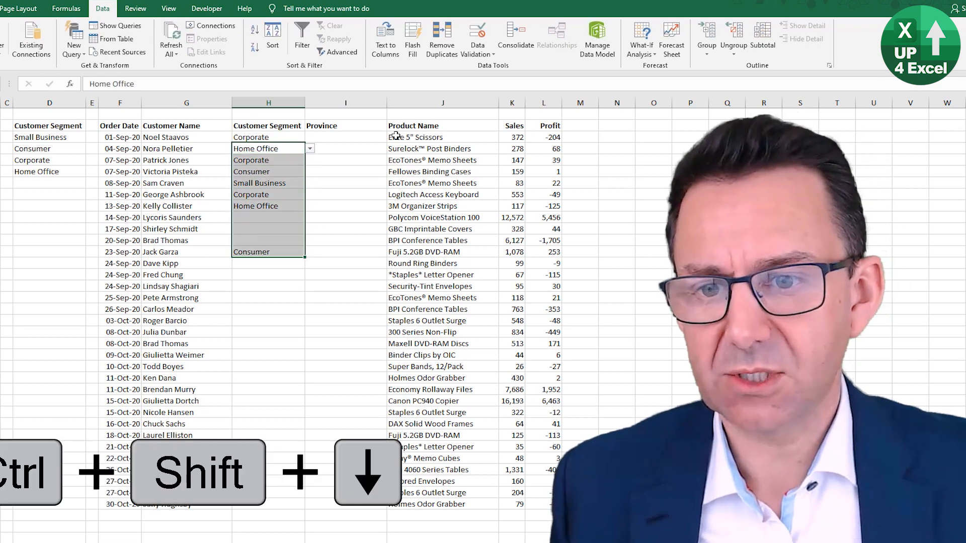
{"action": "key", "text": "Delete"}
{"action": "key", "text": "Up"}
{"action": "key", "text": "Down"}
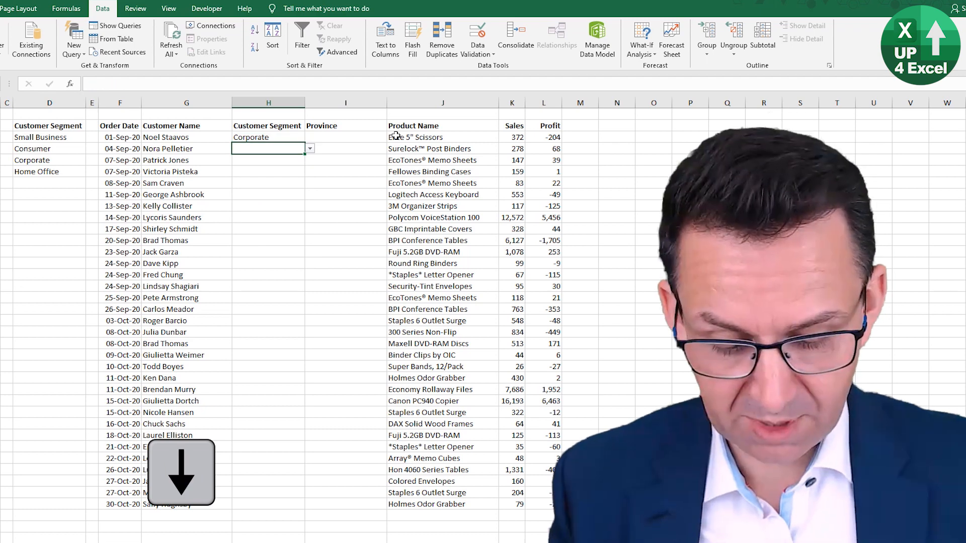
- Try to enter the misspelled value "Home ofice" in H4, retry it once, and cancel the entry
{"action": "type", "text": "Home"}
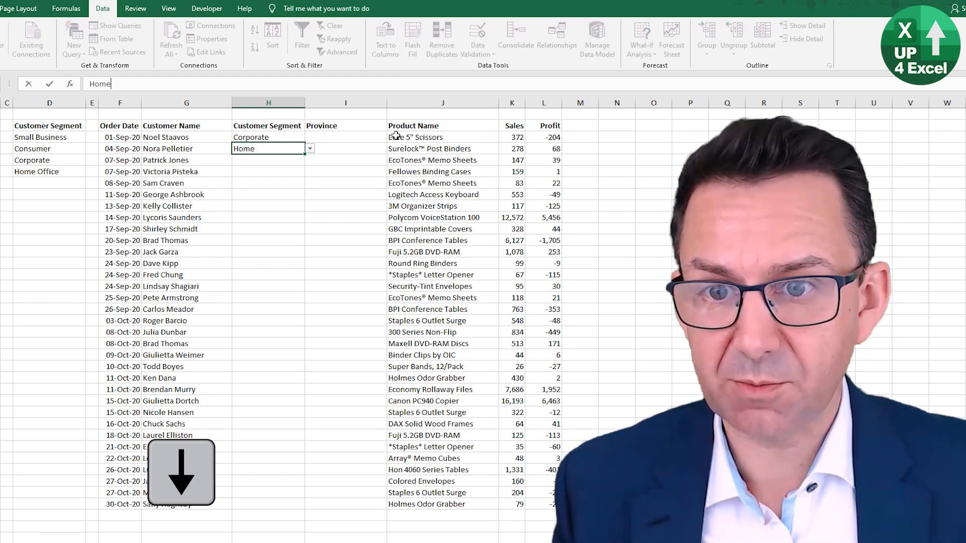
{"action": "type", "text": " ofice"}
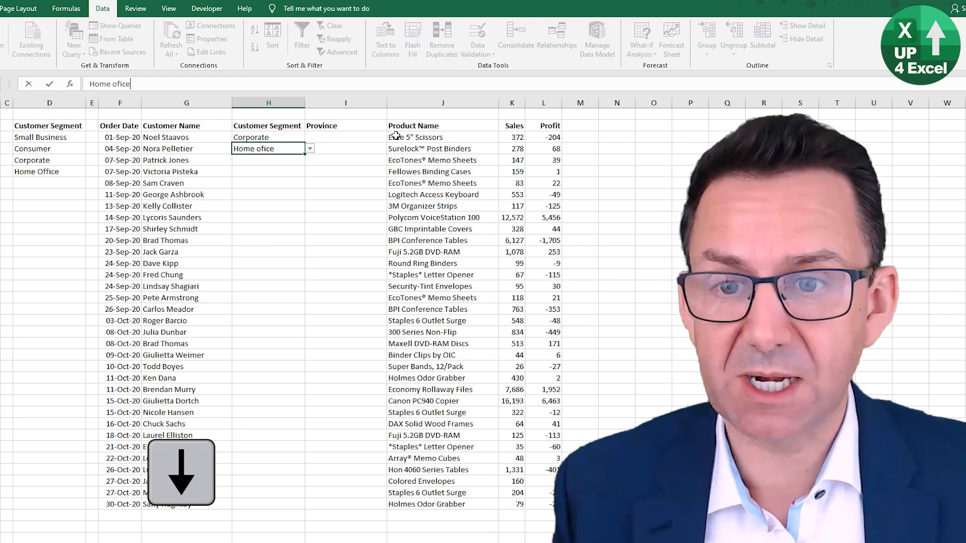
{"action": "key", "text": "Return"}
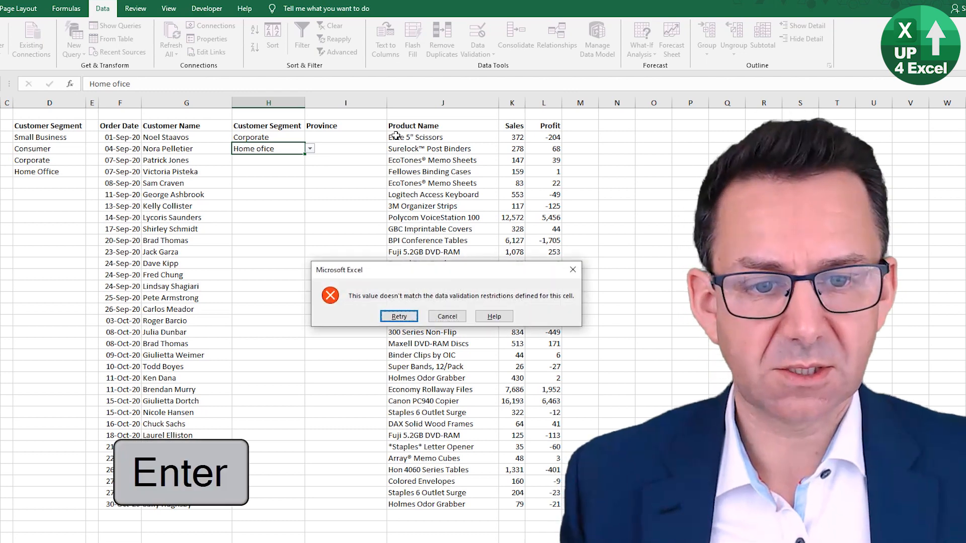
{"action": "key", "text": "Return"}
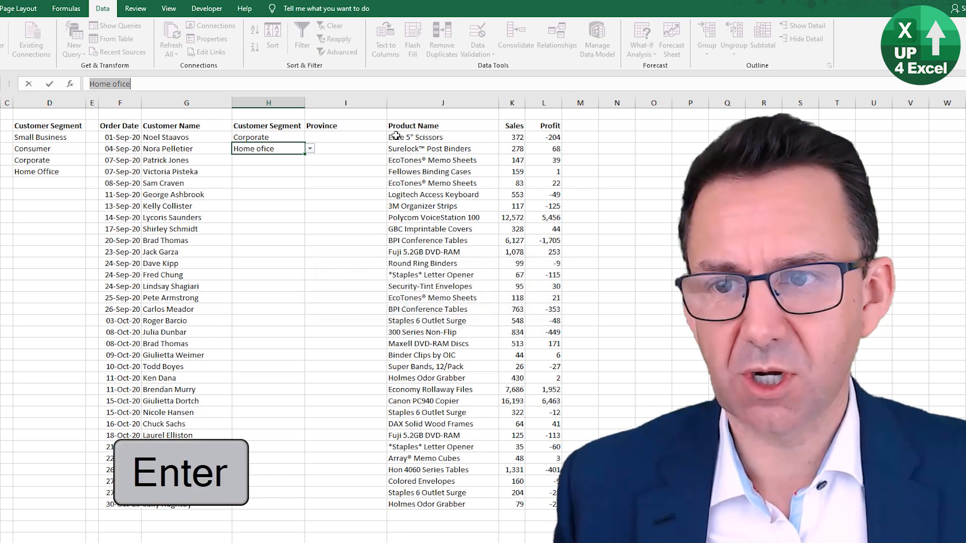
{"action": "key", "text": "ctrl+Right"}
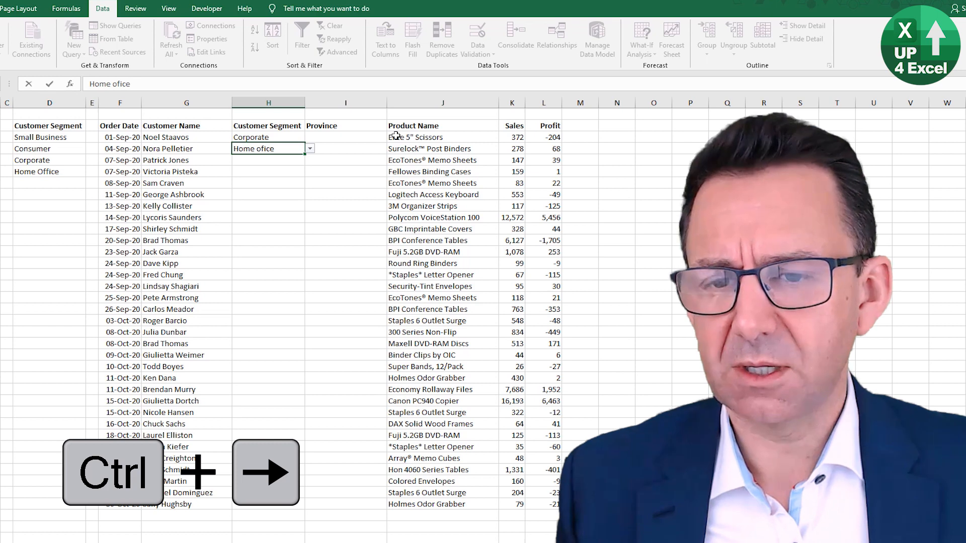
{"action": "key", "text": "Return"}
{"action": "key", "text": "Right"}
{"action": "key", "text": "Return"}
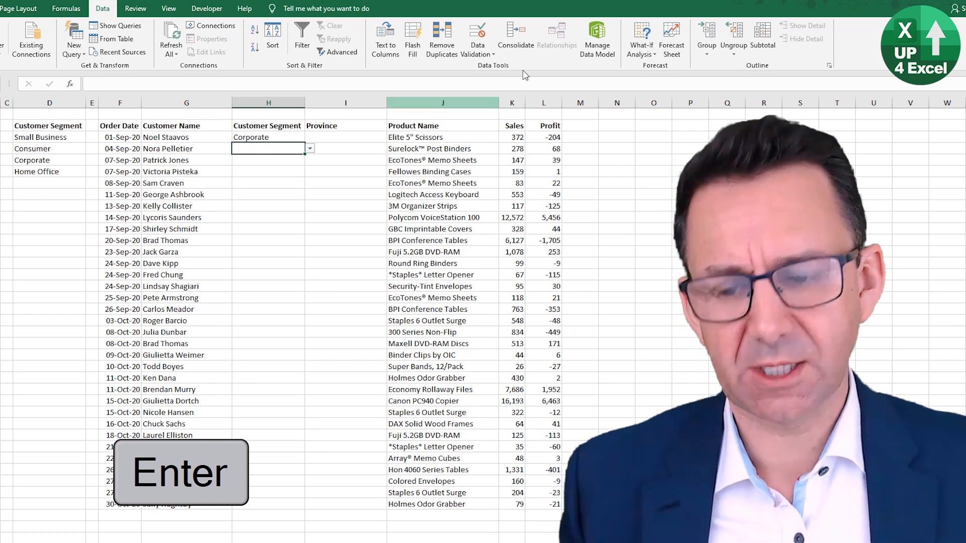
- Choose Home Office from the drop-down list in Customer Segment cell H4
{"action": "key", "text": "alt+Down"}
{"action": "key", "text": "Down"}
{"action": "key", "text": "Down"}
{"action": "key", "text": "Down"}
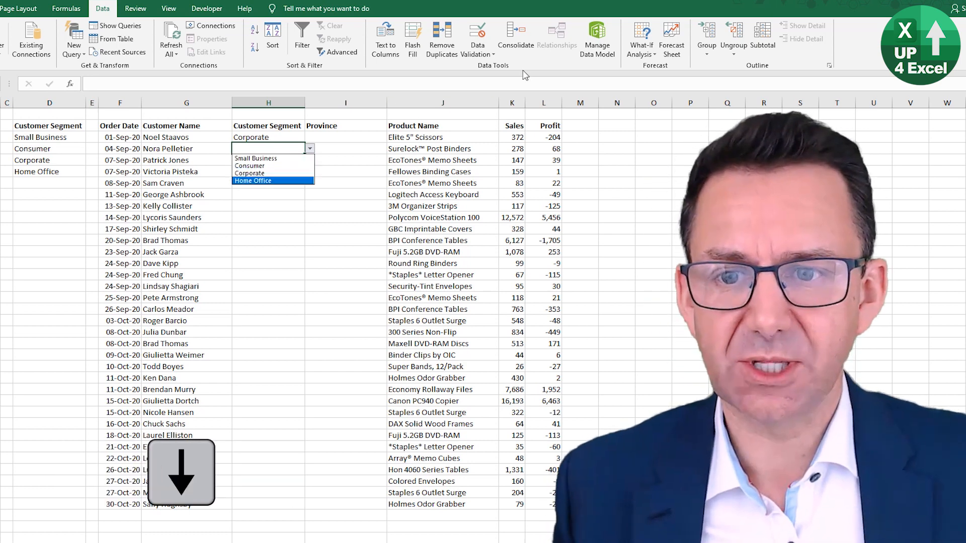
{"action": "key", "text": "Tab"}
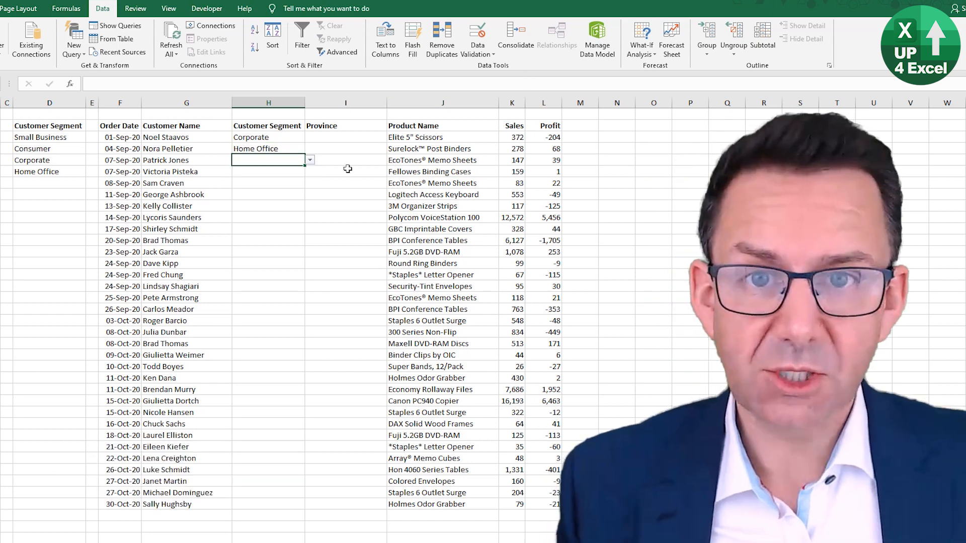
- Turn off the data validation error alert for the Customer Segment cells, and enter the misspelled value "home ofice" in H5
{"action": "left_click", "coordinate": [478, 33]}
{"action": "left_click", "coordinate": [406, 233]}
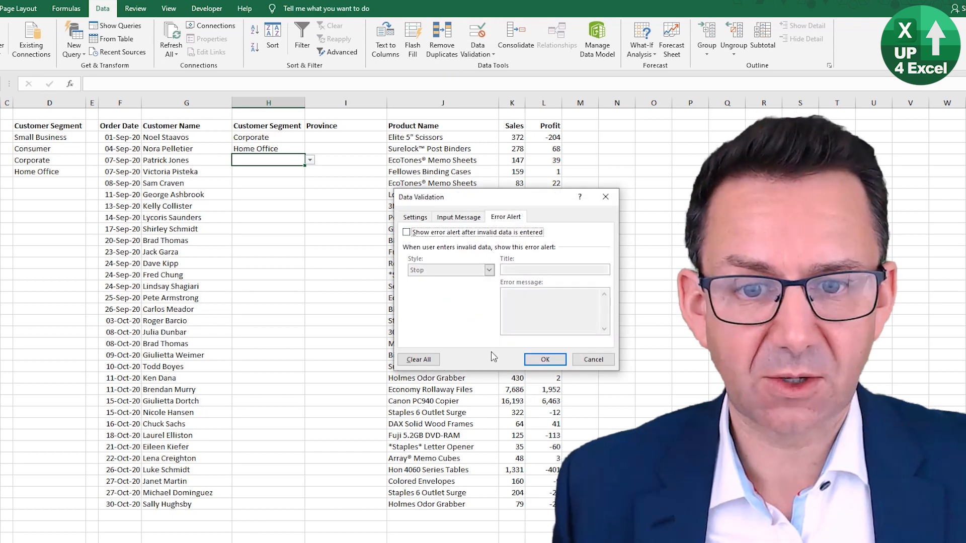
{"action": "left_click", "coordinate": [545, 359]}
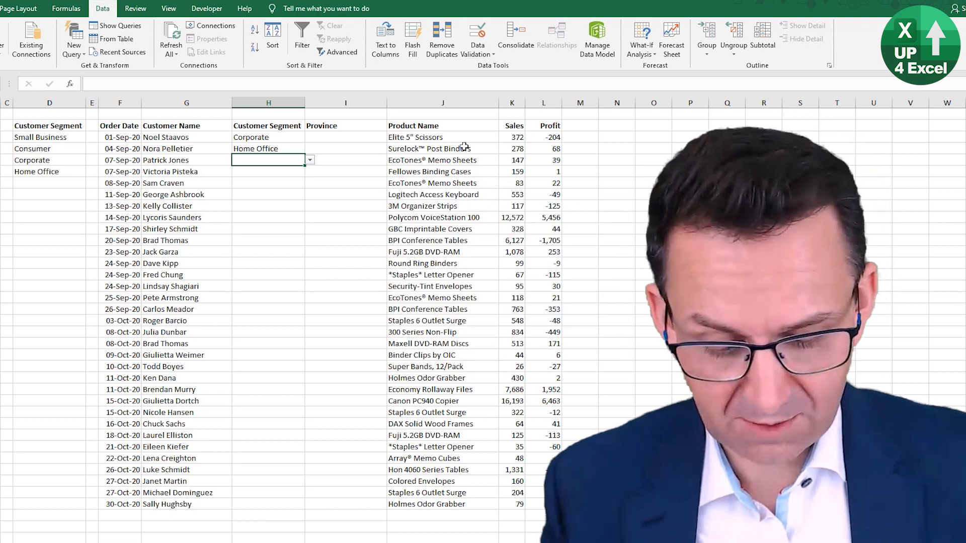
{"action": "type", "text": "home ofice"}
{"action": "key", "text": "Return"}
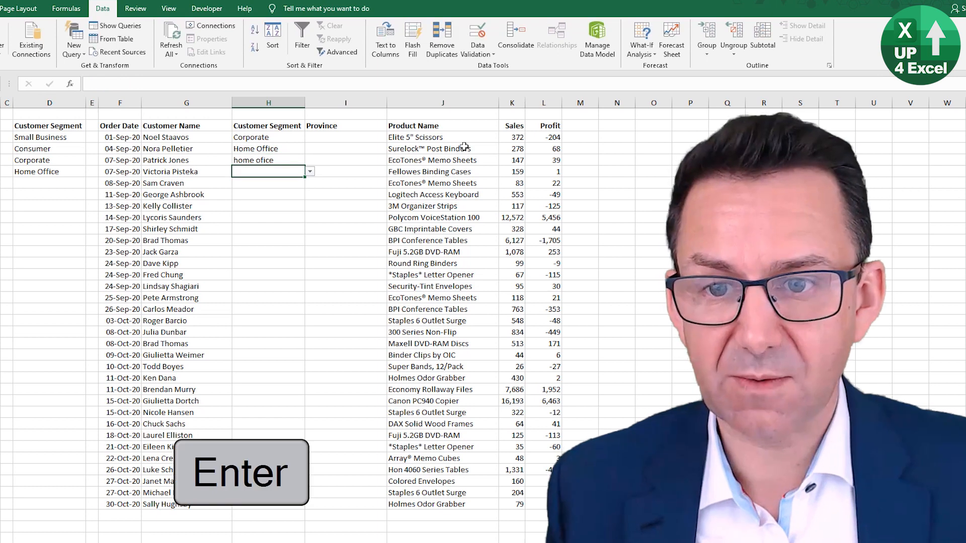
{"action": "key", "text": "Up"}
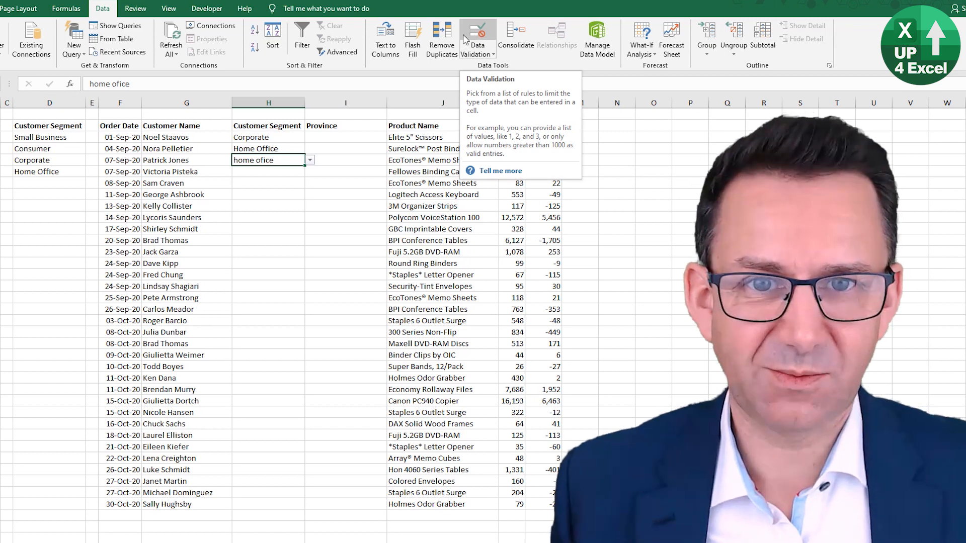
- Turn the validation error alert back on for H5 and set its style to Warning
{"action": "left_click", "coordinate": [463, 34]}
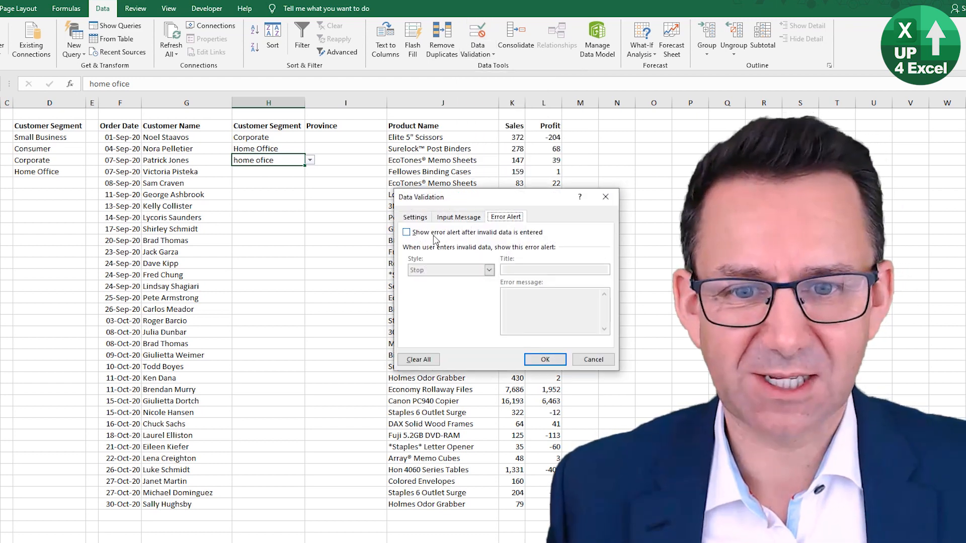
{"action": "left_click", "coordinate": [406, 233]}
{"action": "left_click", "coordinate": [489, 270]}
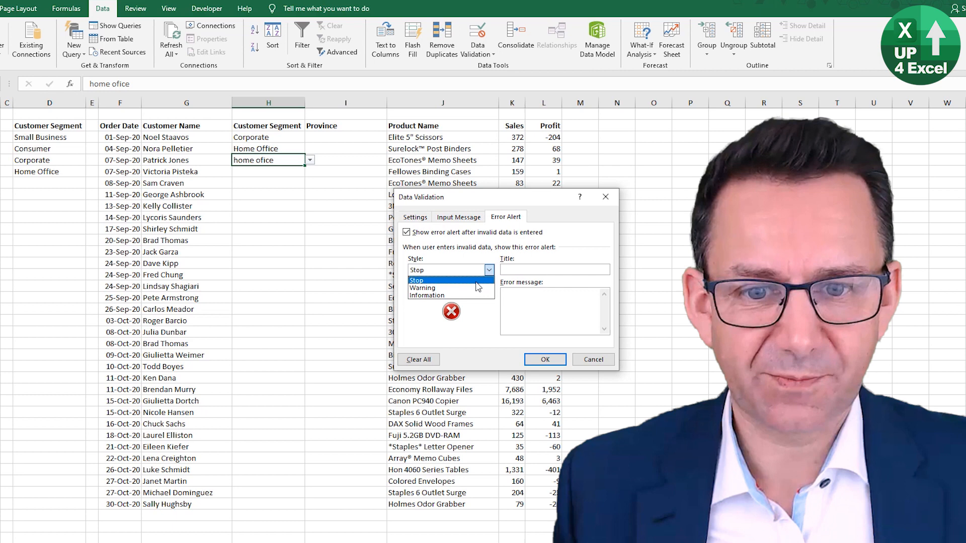
{"action": "left_click", "coordinate": [462, 289]}
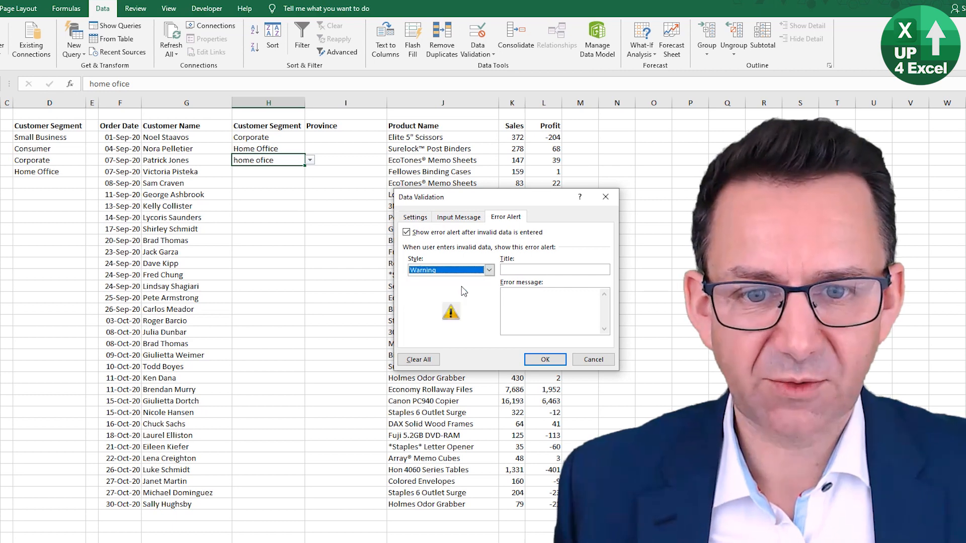
{"action": "left_click", "coordinate": [536, 360]}
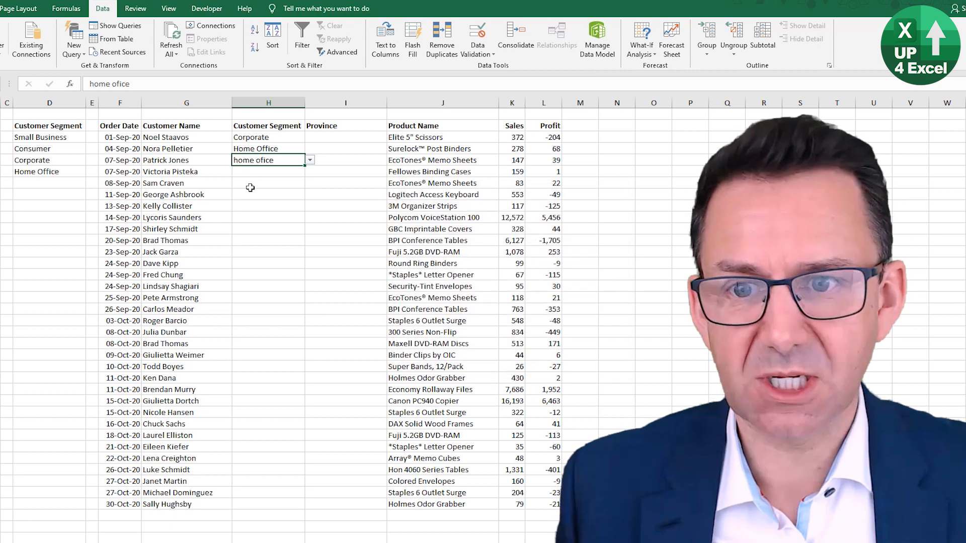
- Re-enter "home ofice" in H5 and accept the value despite the validation alert
{"action": "key", "text": "Return"}
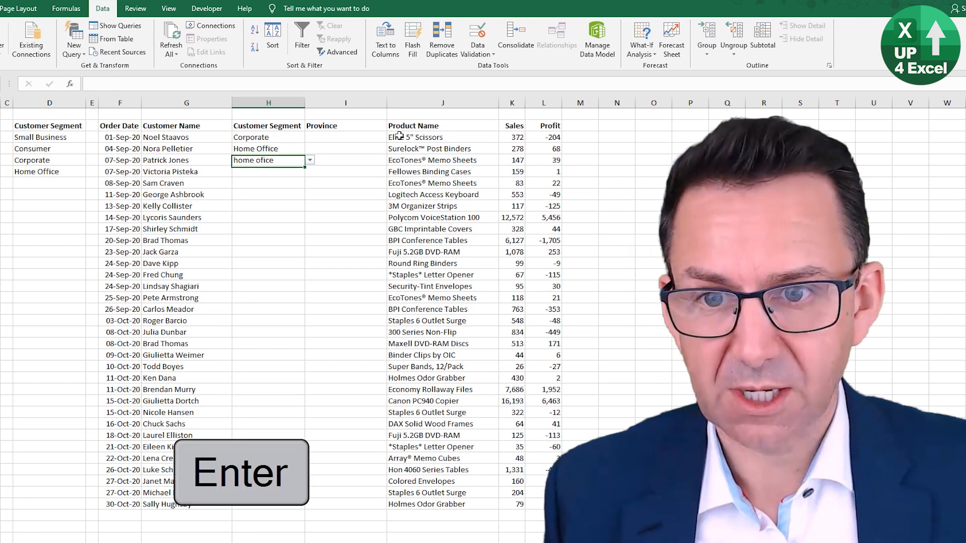
{"action": "key", "text": "Up"}
{"action": "key", "text": "F2"}
{"action": "key", "text": "Return"}
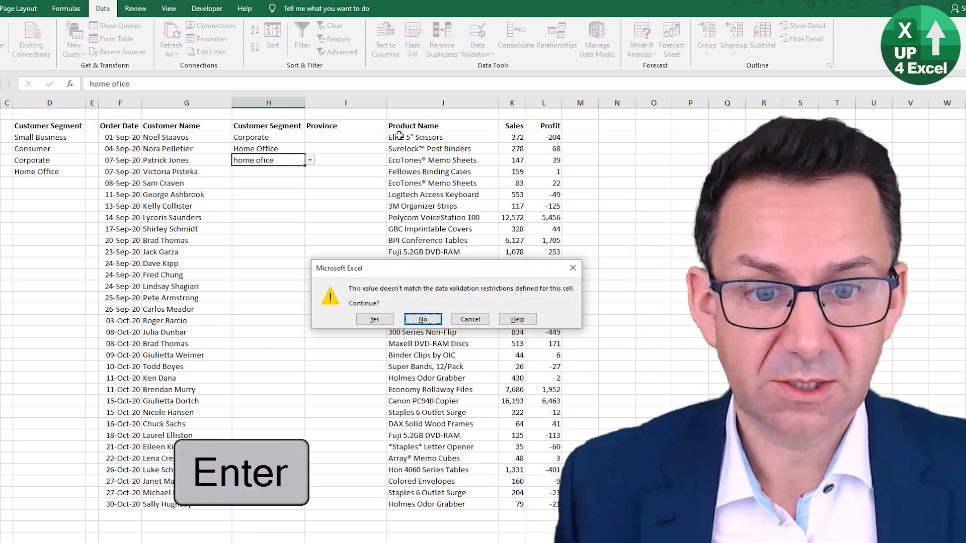
{"action": "key", "text": "Left"}
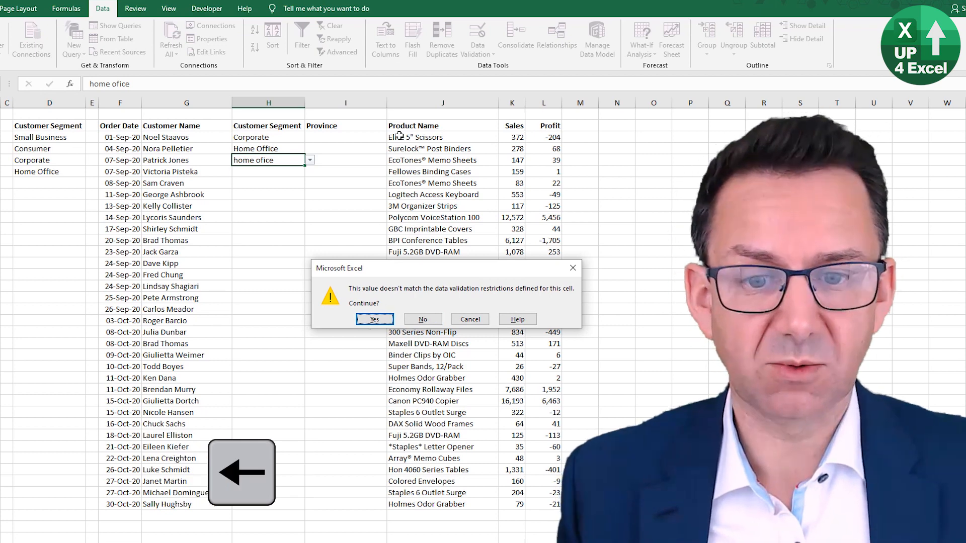
{"action": "key", "text": "Return"}
{"action": "key", "text": "Up"}
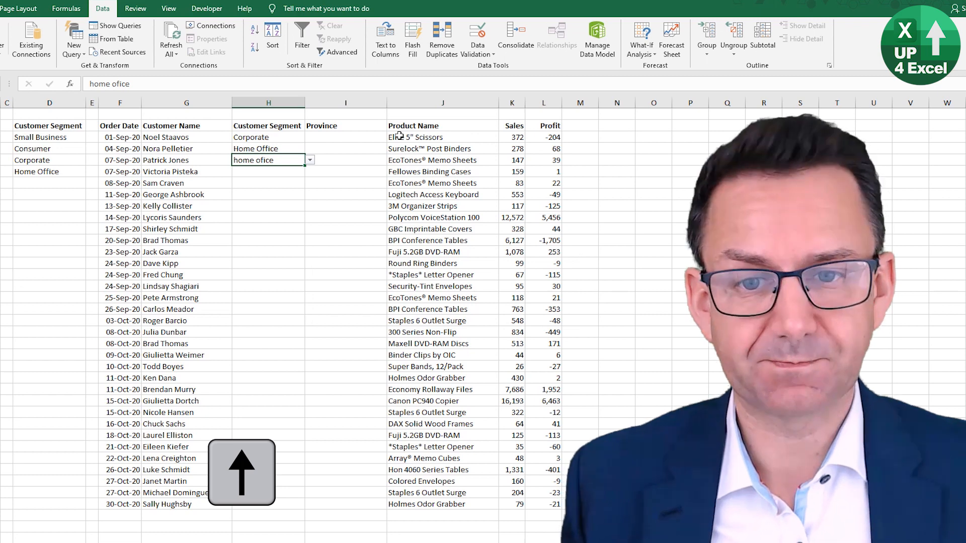
{"action": "key", "text": "Left"}
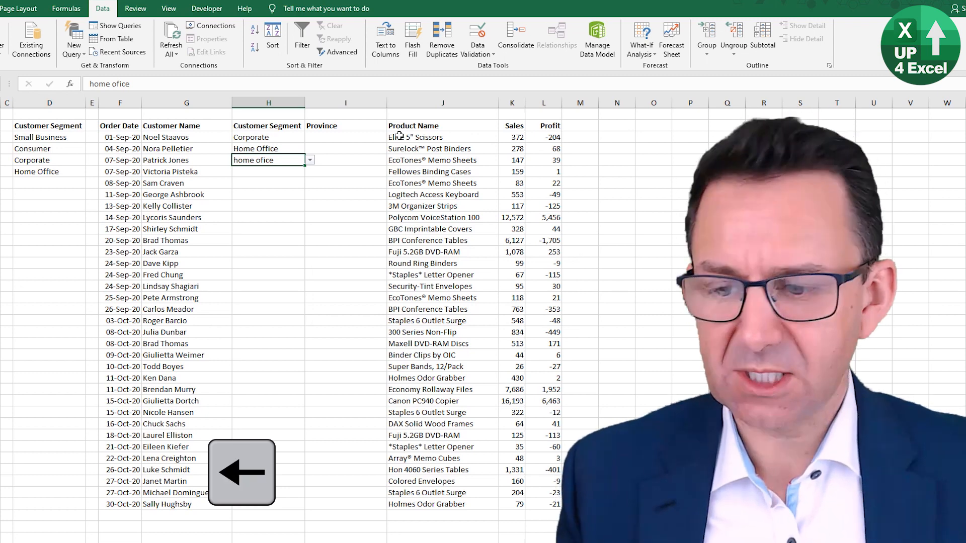
{"action": "key", "text": "Down"}
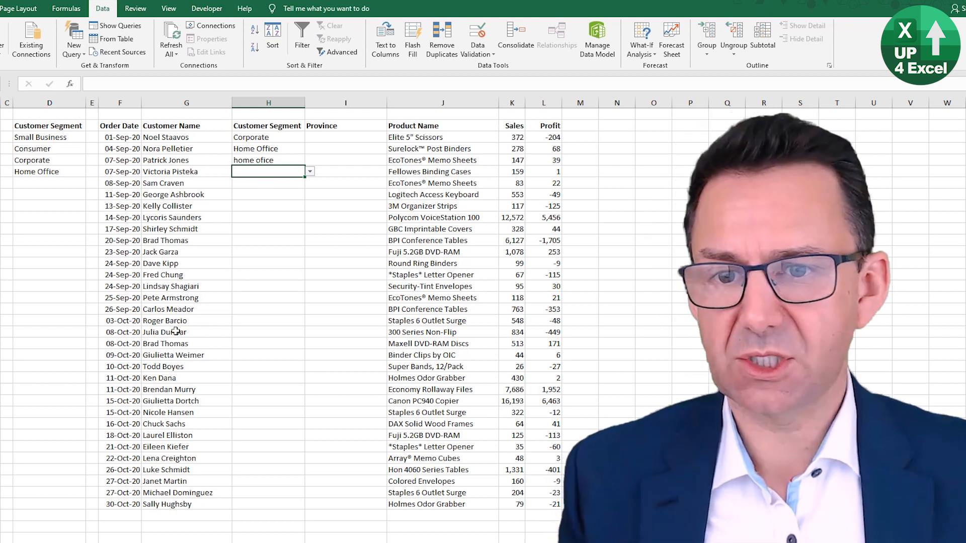
- Compare the Customer Segment column with no cell selected and with H8 selected, and inspect the list in H8
{"action": "left_click", "coordinate": [1, 300]}
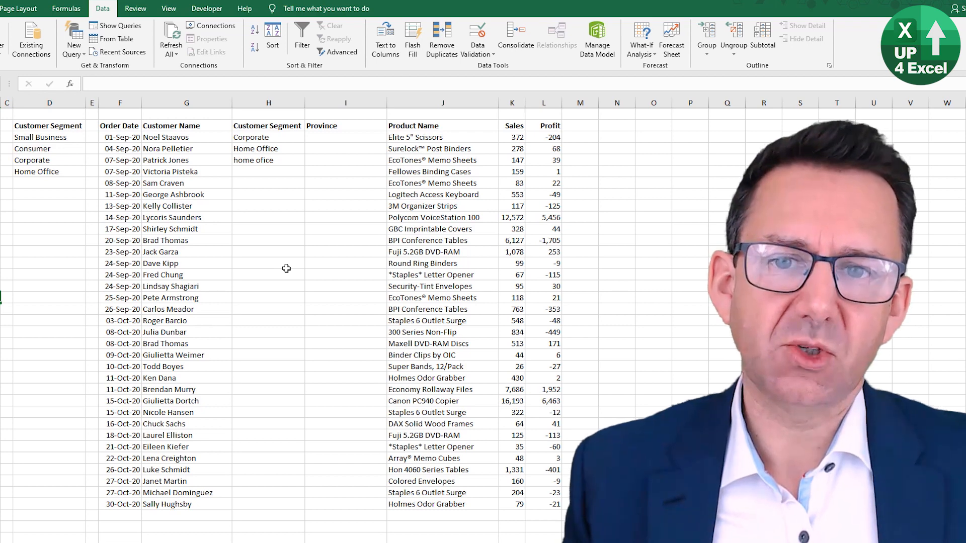
{"action": "left_click", "coordinate": [268, 195]}
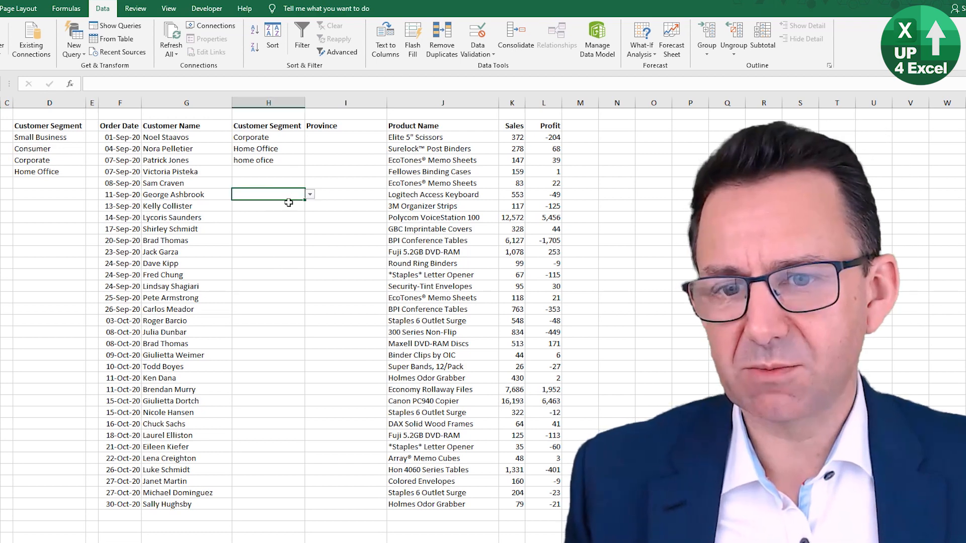
{"action": "left_click", "coordinate": [310, 196]}
{"action": "left_click", "coordinate": [310, 196]}
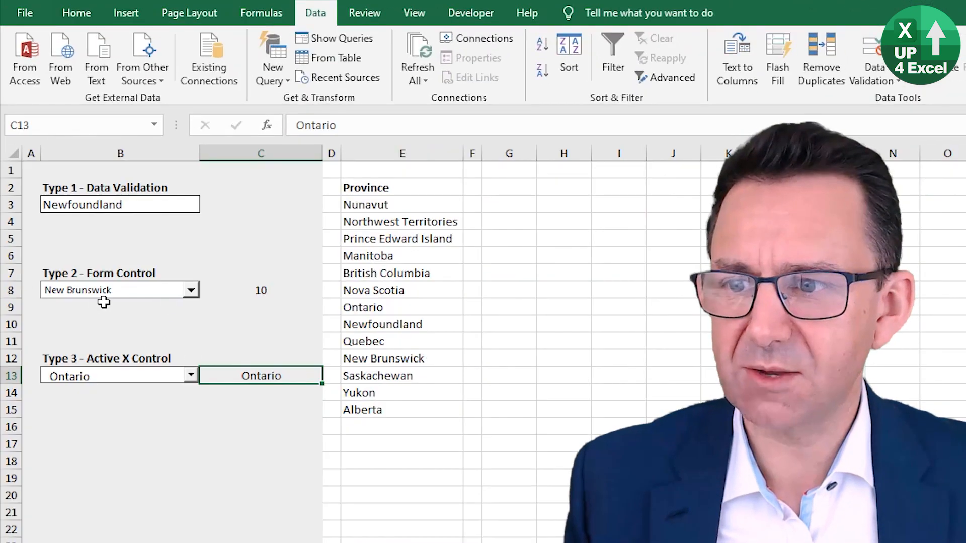
- Inspect the Type 2 form control's province list with cell B9 selected, keeping its current choice
{"action": "left_click", "coordinate": [104, 302]}
{"action": "left_click", "coordinate": [192, 290]}
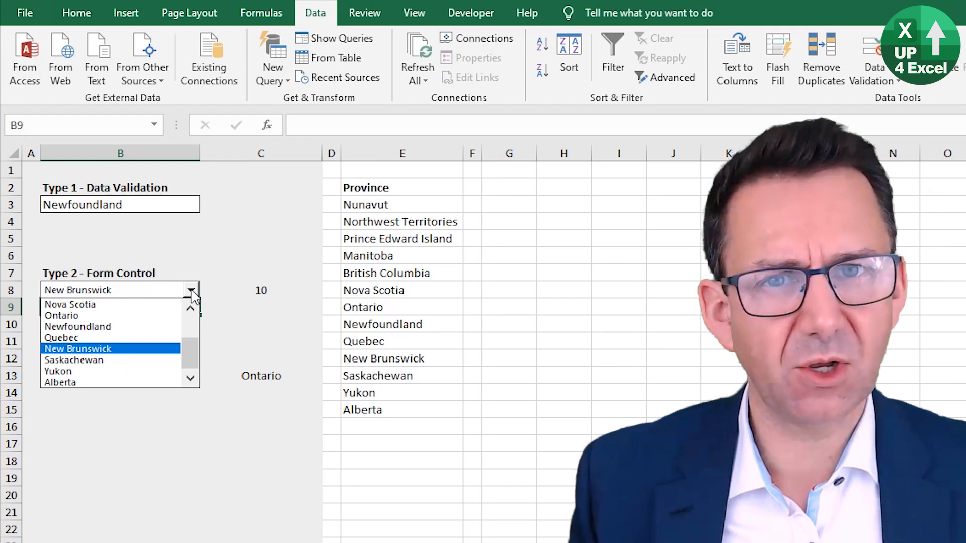
{"action": "left_click", "coordinate": [192, 294]}
{"action": "left_click", "coordinate": [191, 291]}
{"action": "left_click", "coordinate": [191, 291]}
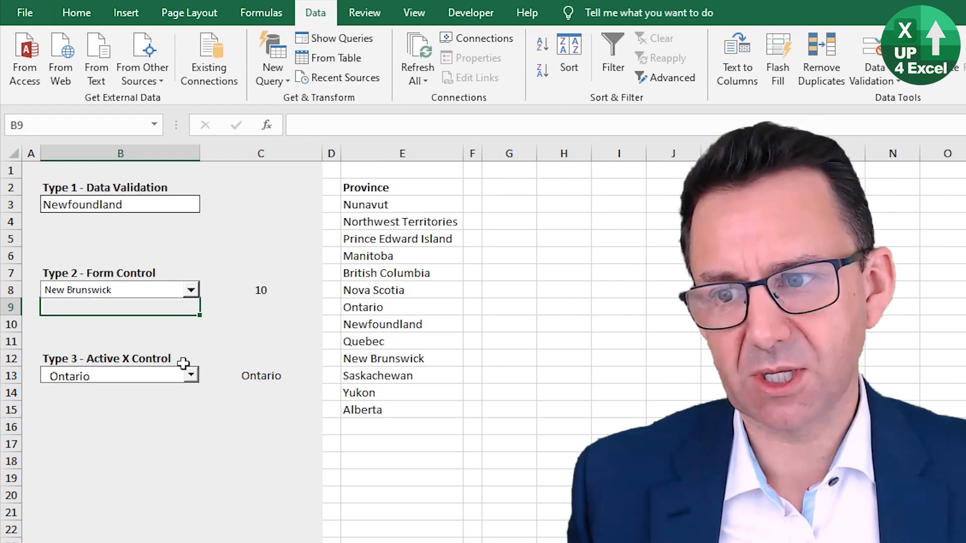
- Choose Prince Edward Island in the Type 3 ActiveX control's province list
{"action": "left_click", "coordinate": [190, 375]}
{"action": "scroll", "coordinate": [193, 442], "scroll_direction": "up", "scroll_amount": 2}
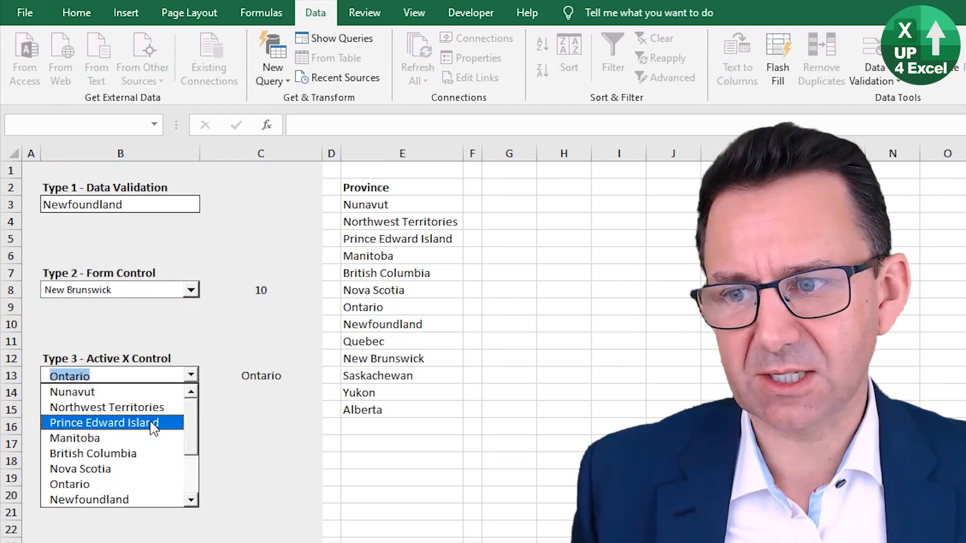
{"action": "left_click", "coordinate": [154, 428]}
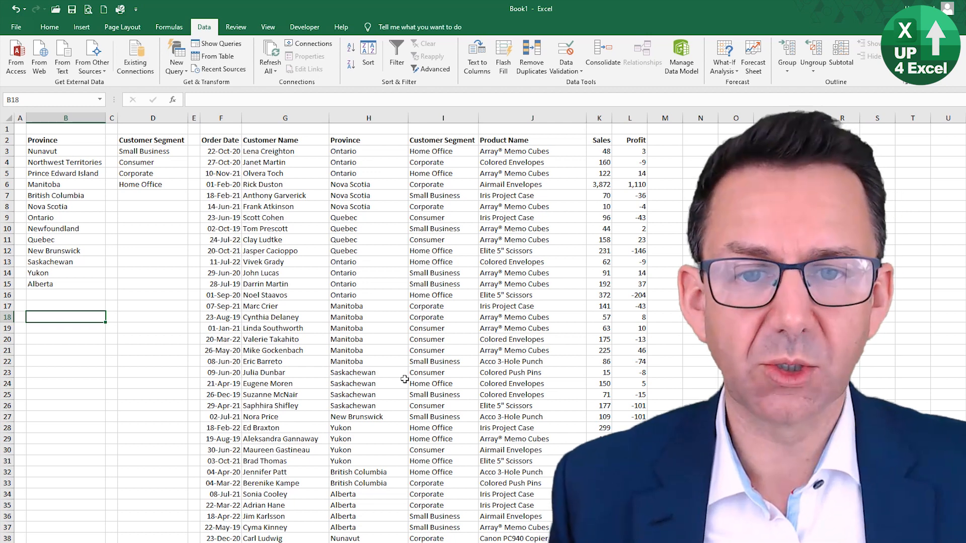
- Check in the ribbon customization options that the Developer tab is enabled, and accept the options
{"action": "left_click", "coordinate": [295, 28]}
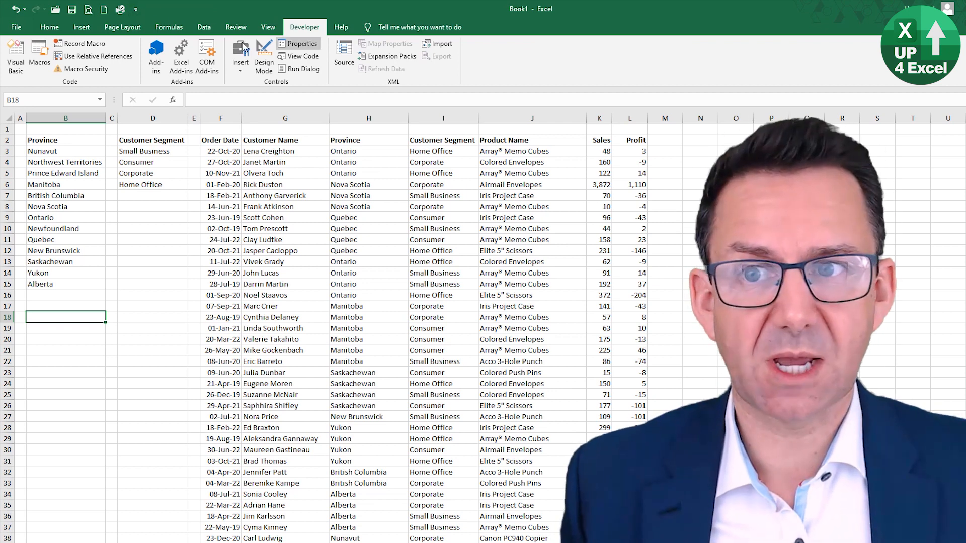
{"action": "left_click", "coordinate": [136, 11]}
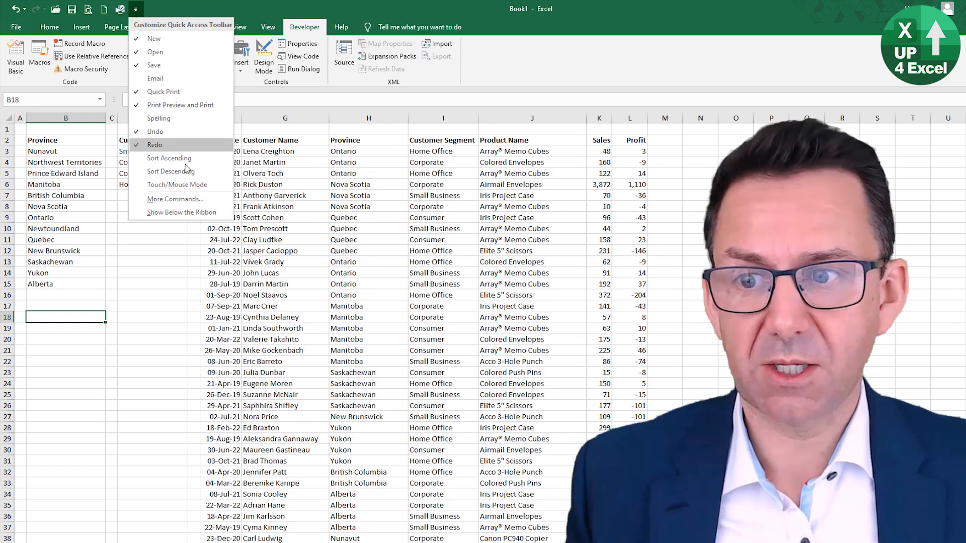
{"action": "left_click", "coordinate": [175, 199]}
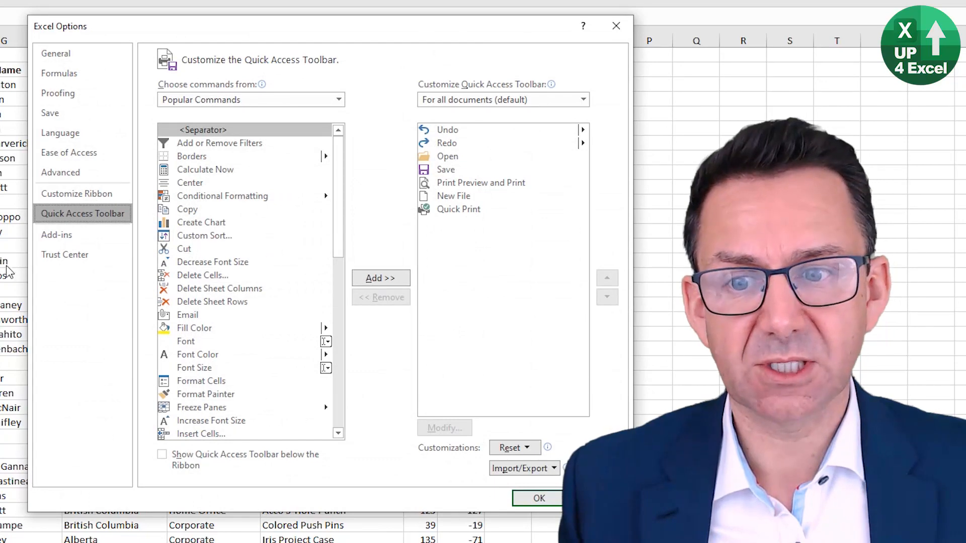
{"action": "left_click", "coordinate": [75, 193]}
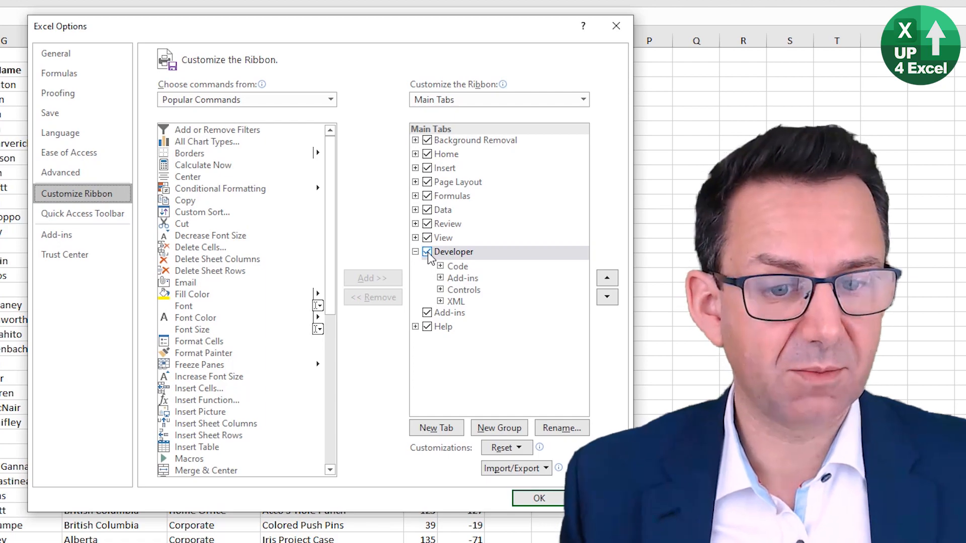
{"action": "left_click", "coordinate": [539, 497]}
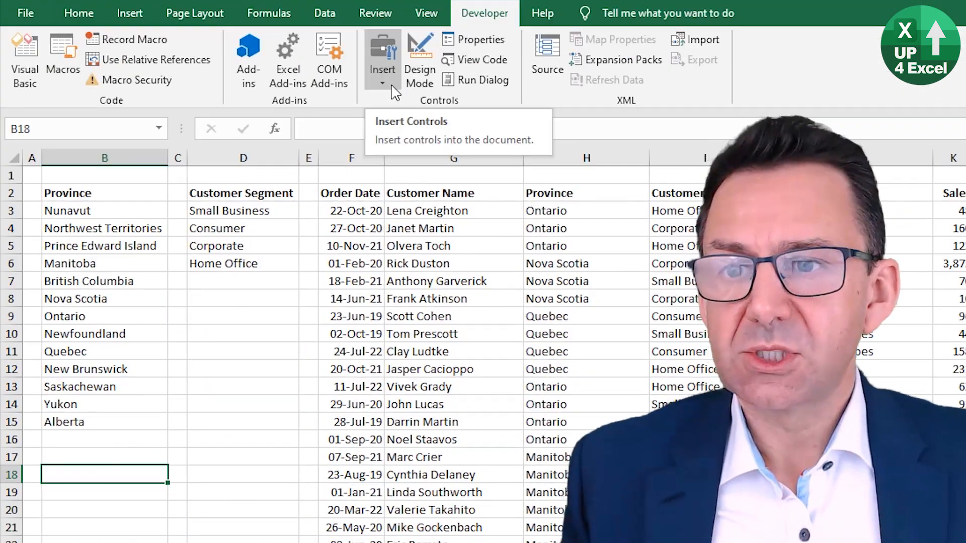
- Insert a form control combo box in row 17 below the Province list, and extend its left edge to the start of column B
{"action": "left_click", "coordinate": [391, 88]}
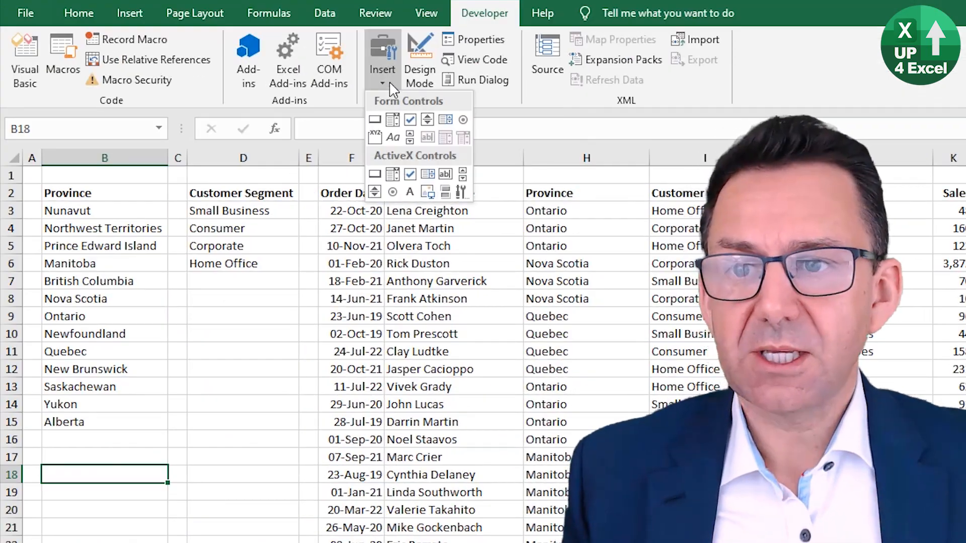
{"action": "left_click", "coordinate": [393, 130]}
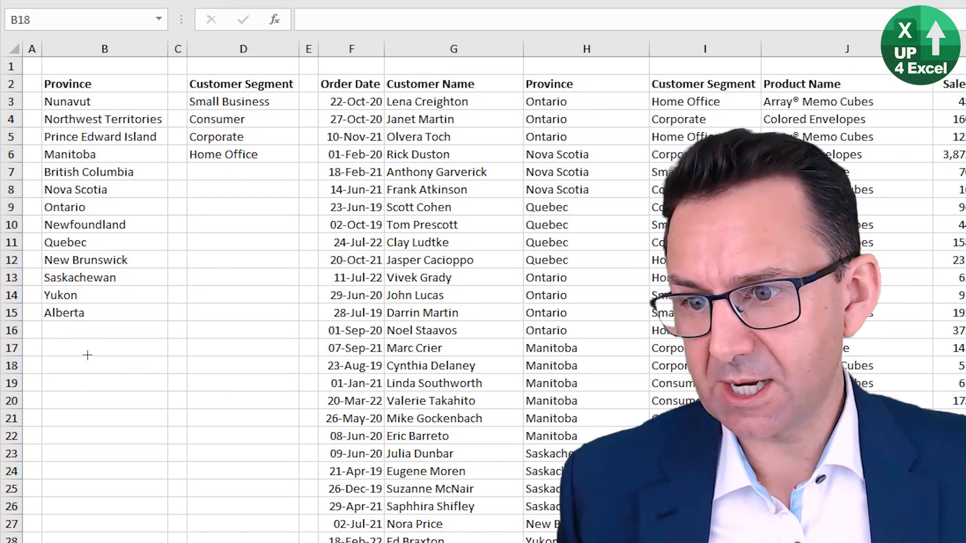
{"action": "left_click_drag", "start_coordinate": [52, 339], "coordinate": [210, 362]}
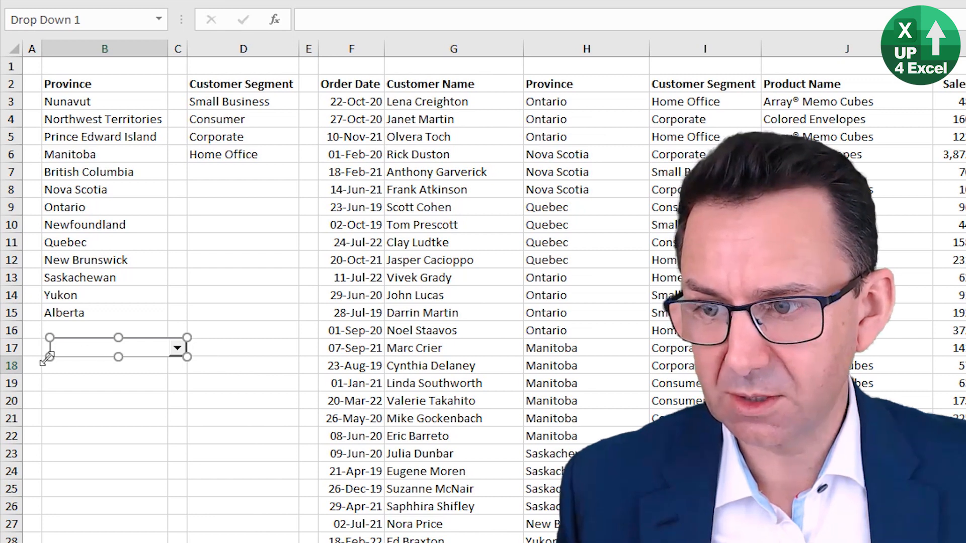
{"action": "mouse_move", "coordinate": [48, 357]}
{"action": "left_mouse_down"}
{"action": "mouse_move", "coordinate": [38, 352]}
{"action": "mouse_move", "coordinate": [60, 363]}
{"action": "mouse_move", "coordinate": [41, 357]}
{"action": "left_mouse_up"}
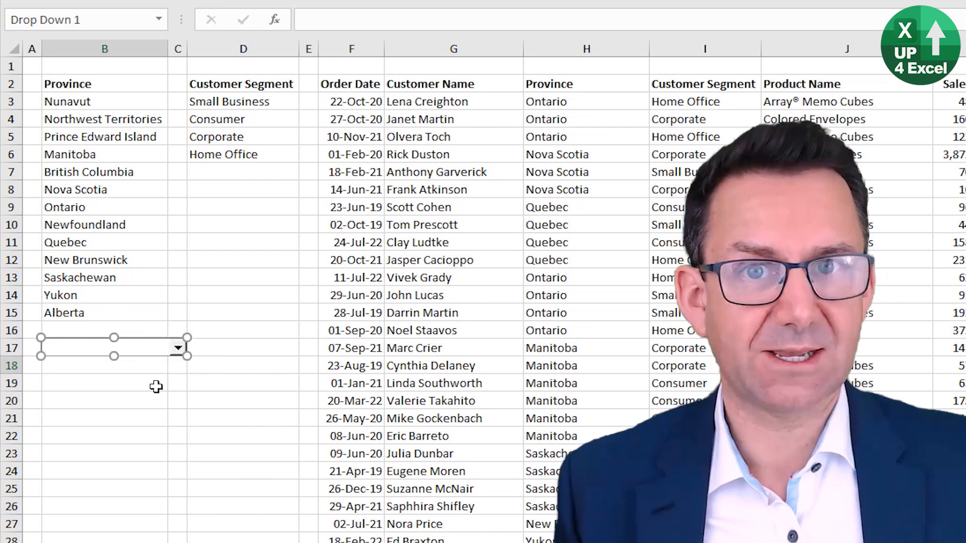
- Set the combo box's input range to the province names in $B$3:$B$15
{"action": "right_click", "coordinate": [140, 349]}
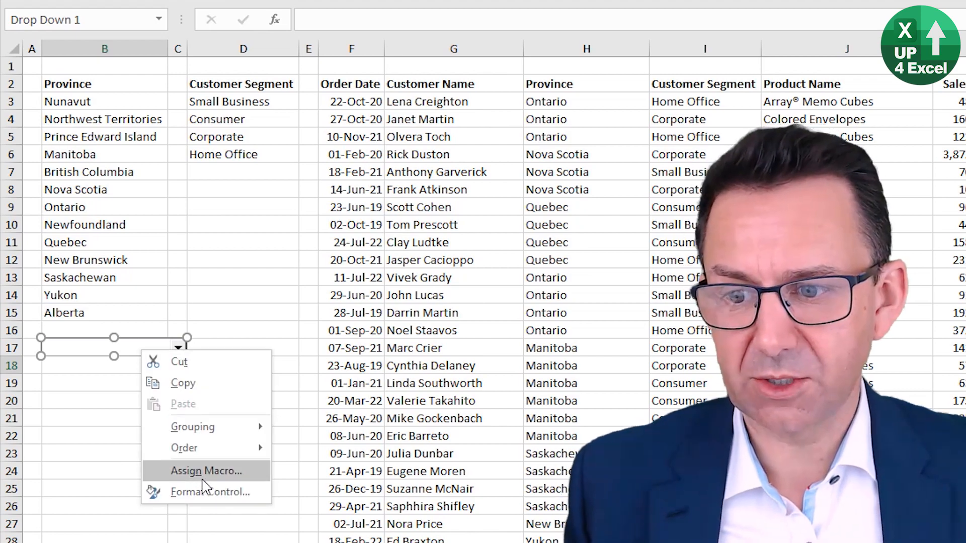
{"action": "left_click", "coordinate": [217, 498]}
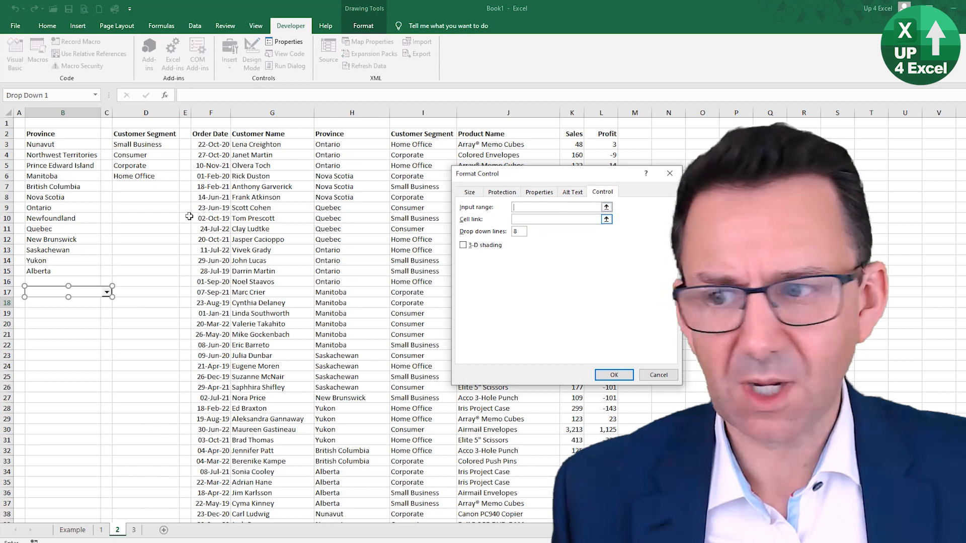
{"action": "left_click_drag", "start_coordinate": [77, 146], "coordinate": [67, 271]}
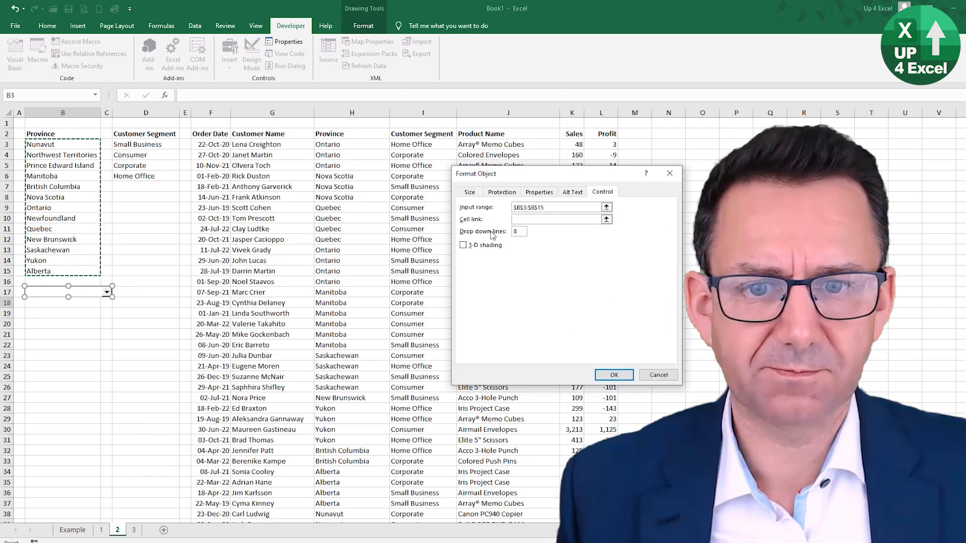
- Set the combo box's cell link to $D$17 and accept the control formatting
{"action": "left_click", "coordinate": [538, 218]}
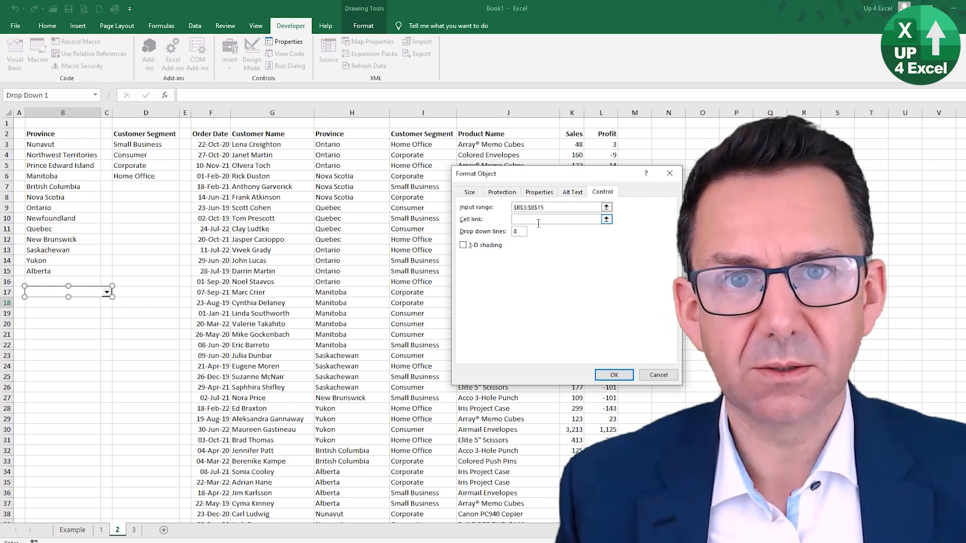
{"action": "left_click", "coordinate": [146, 292]}
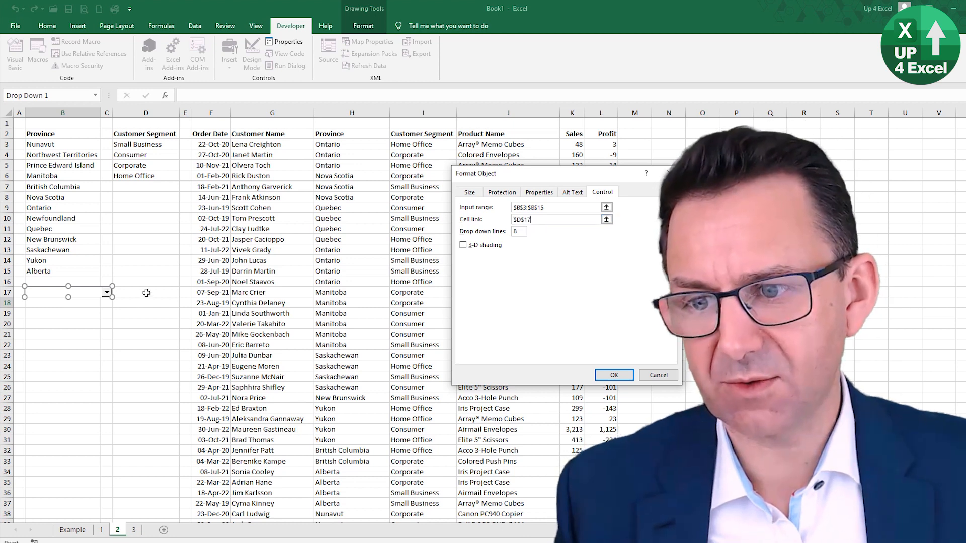
{"action": "left_click", "coordinate": [617, 378]}
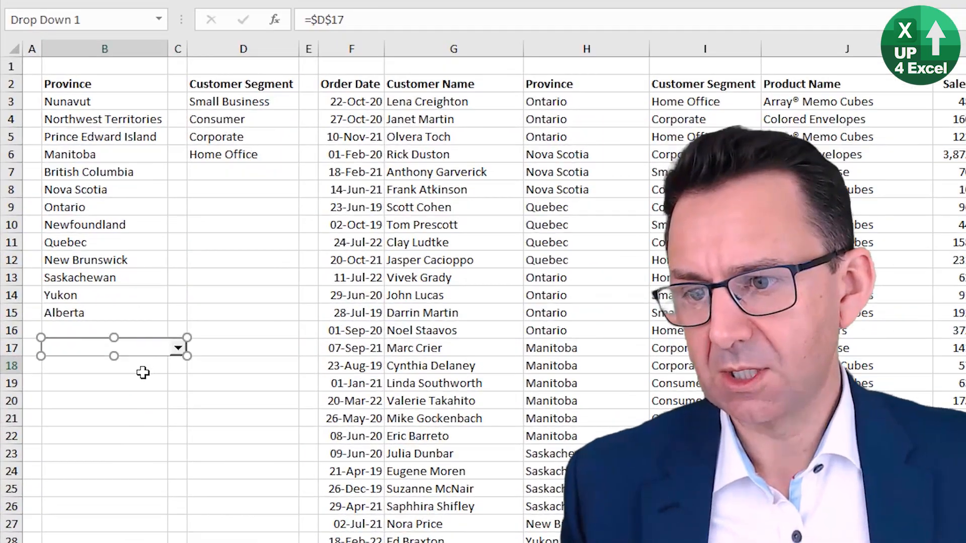
- Choose Newfoundland in the new combo box in row 17 and check its linked cell D17
{"action": "left_click", "coordinate": [86, 306]}
{"action": "left_click", "coordinate": [178, 352]}
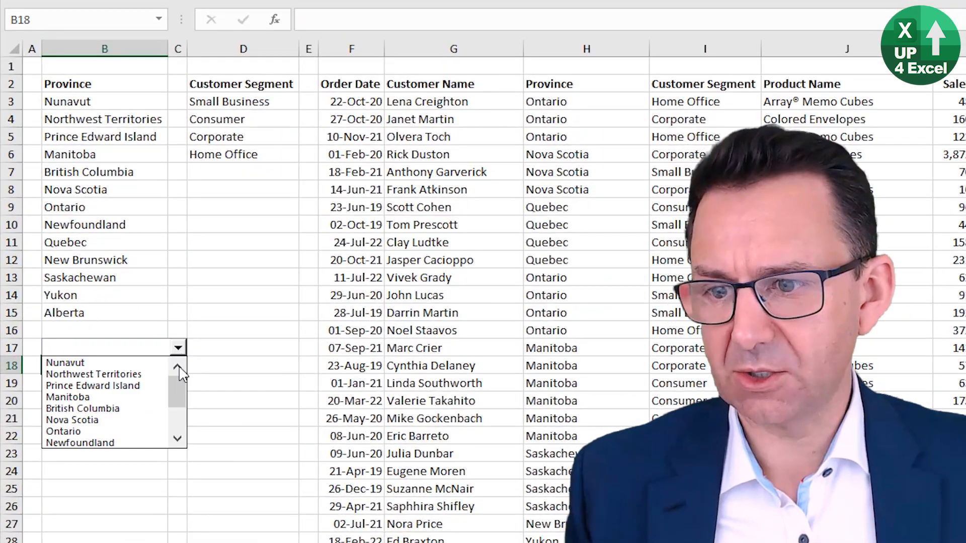
{"action": "scroll", "coordinate": [176, 403], "scroll_direction": "down", "scroll_amount": 3}
{"action": "left_click", "coordinate": [103, 408]}
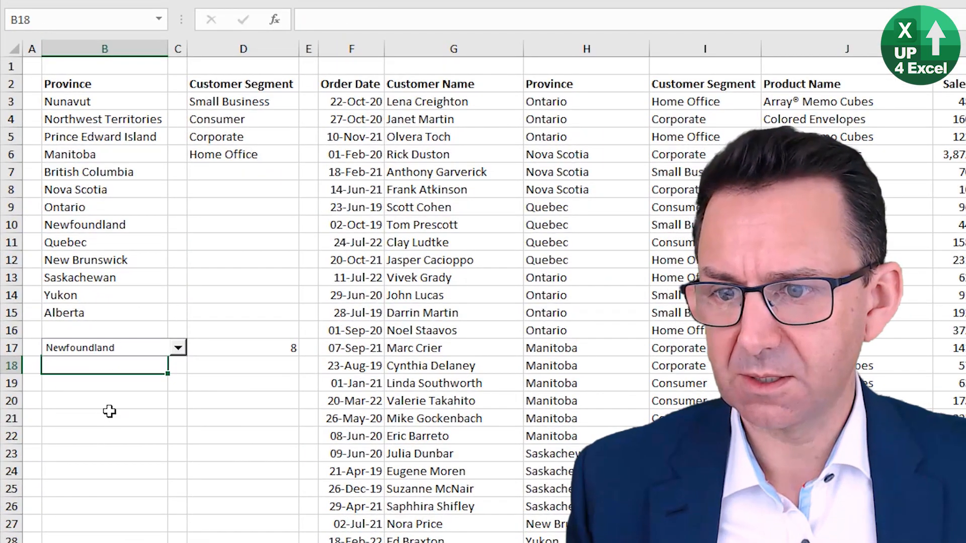
{"action": "left_click", "coordinate": [239, 354]}
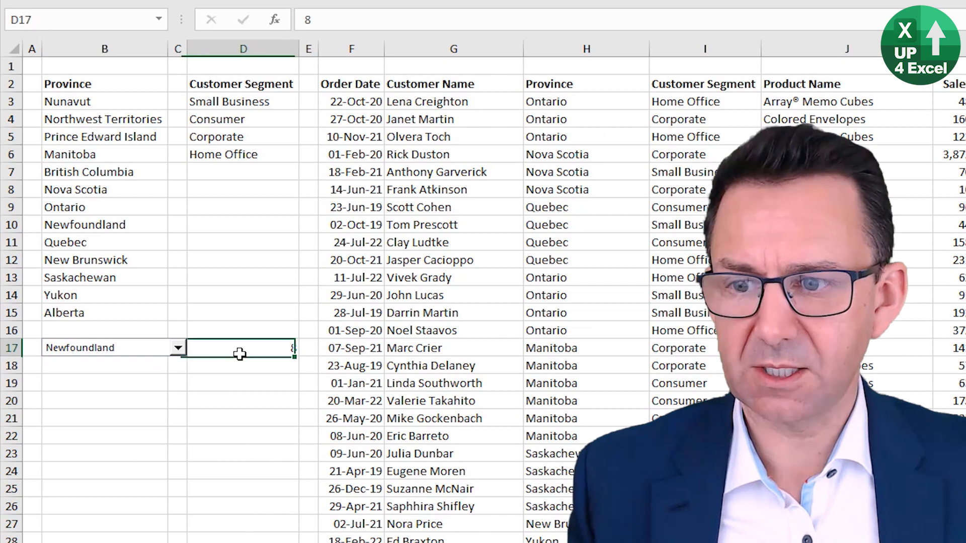
- Change the row 17 combo box selection to Nunavut
{"action": "left_click", "coordinate": [178, 348]}
{"action": "scroll", "coordinate": [176, 393], "scroll_direction": "up", "scroll_amount": 3}
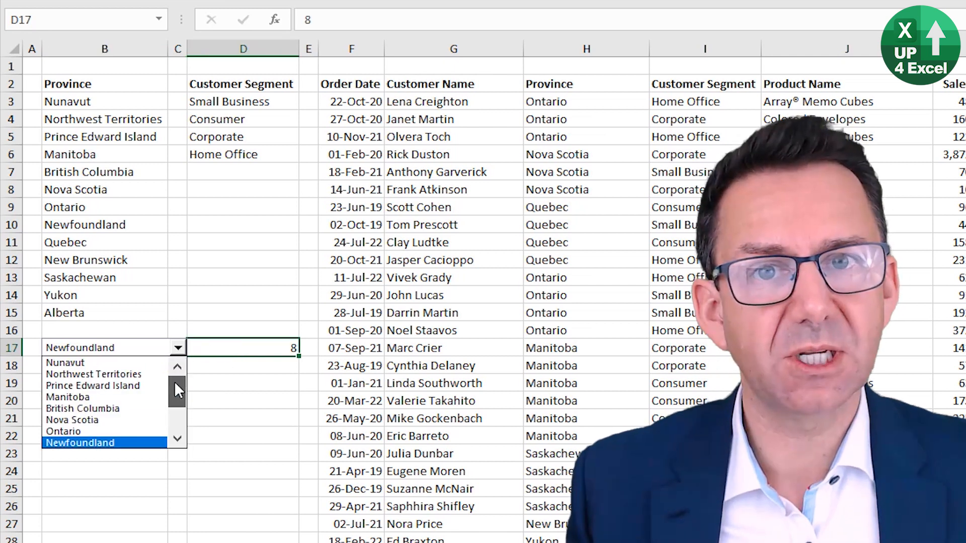
{"action": "left_click", "coordinate": [126, 364]}
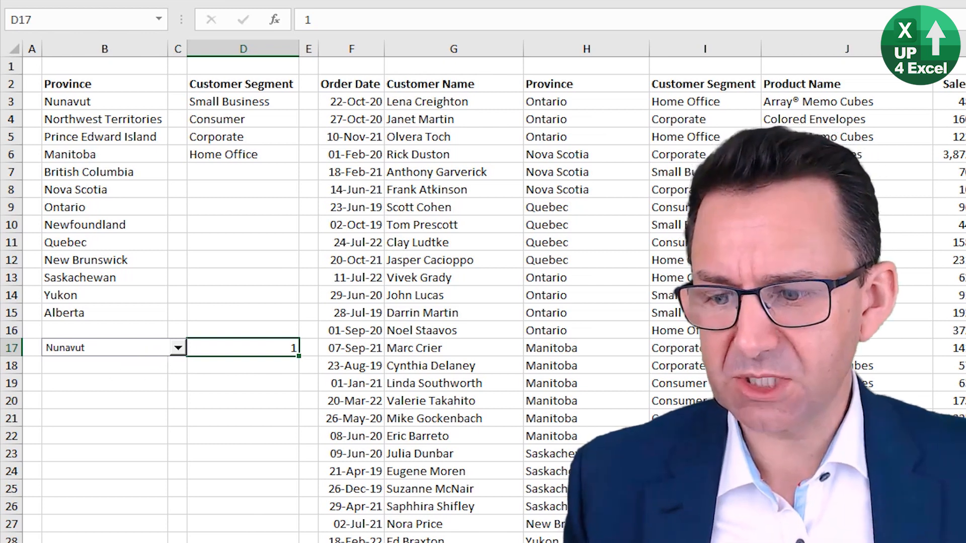
- Go to the Example sheet and choose Prince Edward Island in the Type 2 form control list
{"action": "key", "text": "ctrl+Page_Up"}
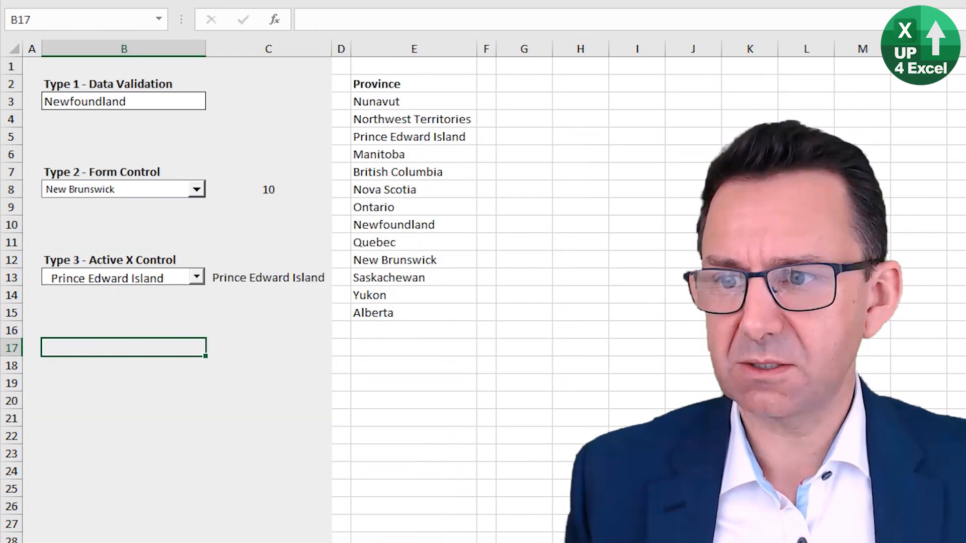
{"action": "left_click", "coordinate": [196, 277]}
{"action": "left_click", "coordinate": [196, 277]}
{"action": "left_click", "coordinate": [196, 189]}
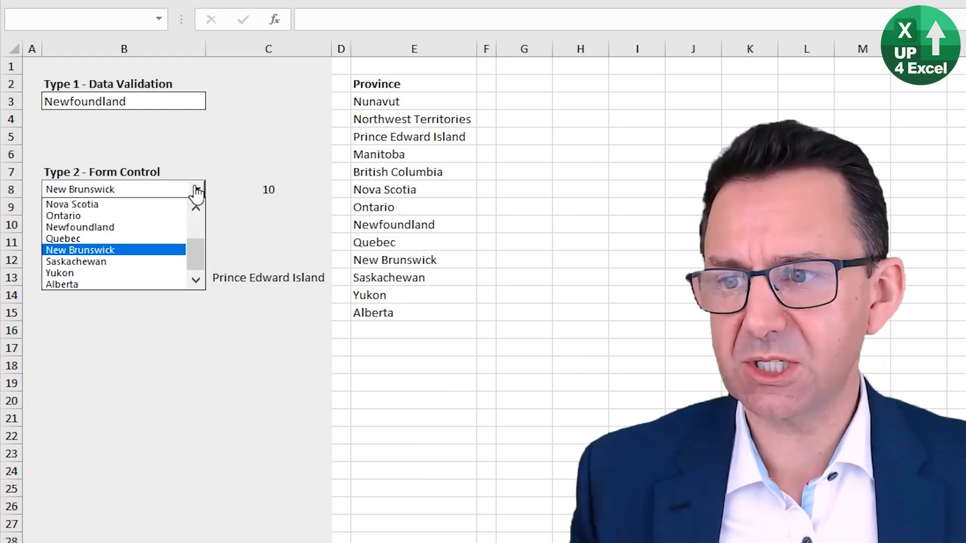
{"action": "left_click_drag", "start_coordinate": [197, 249], "coordinate": [196, 218]}
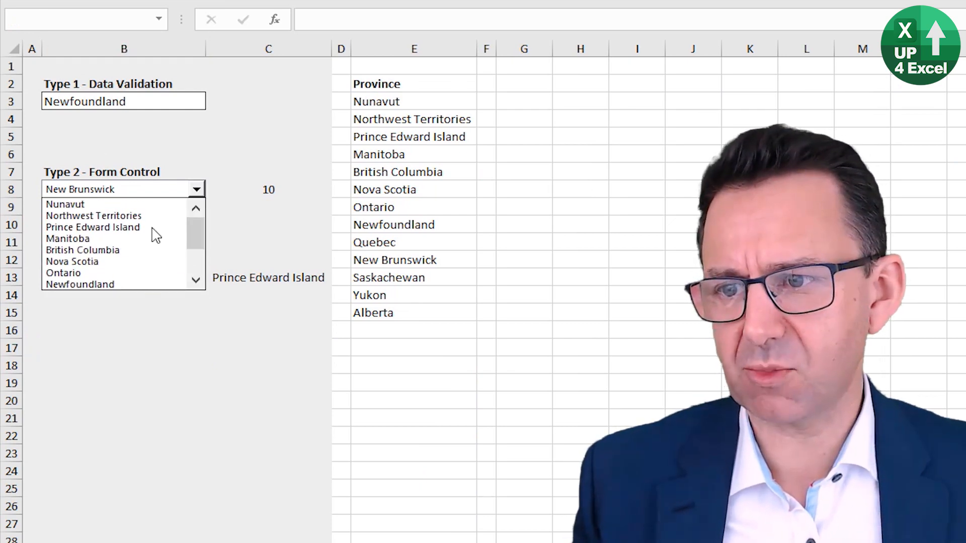
{"action": "left_click", "coordinate": [152, 228]}
- View the macro assignment options of the Type 2 form control and cancel without assigning a macro
{"action": "right_click", "coordinate": [143, 187]}
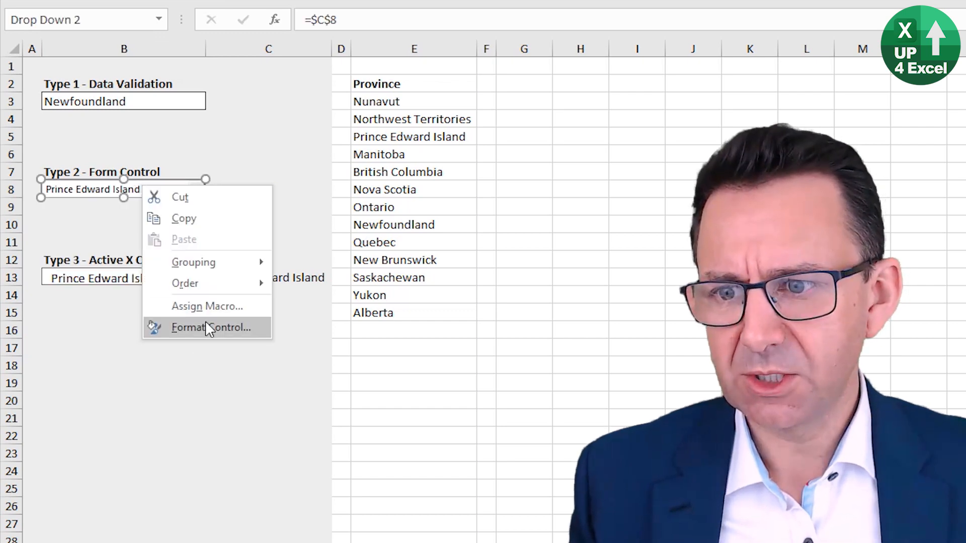
{"action": "left_click", "coordinate": [207, 306]}
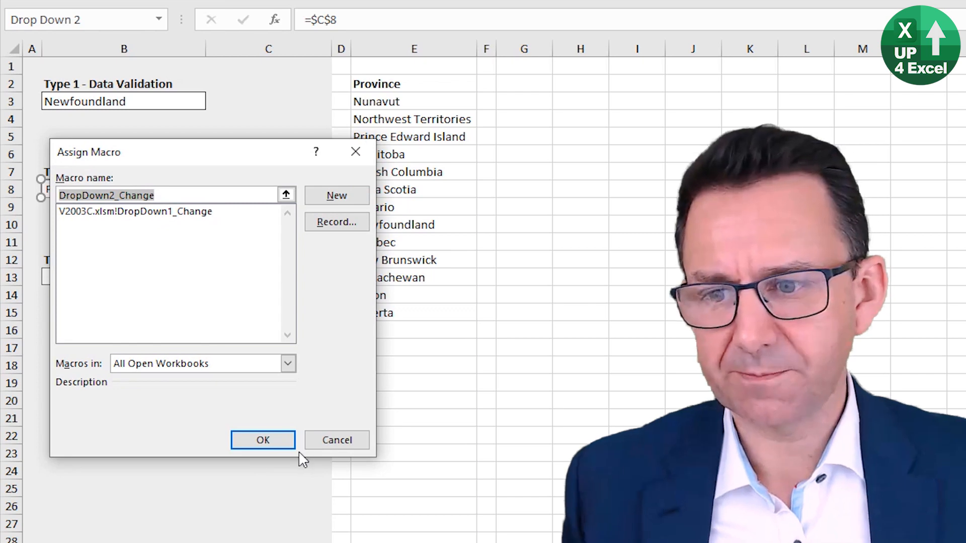
{"action": "left_click", "coordinate": [340, 447]}
{"action": "key", "text": "Escape"}
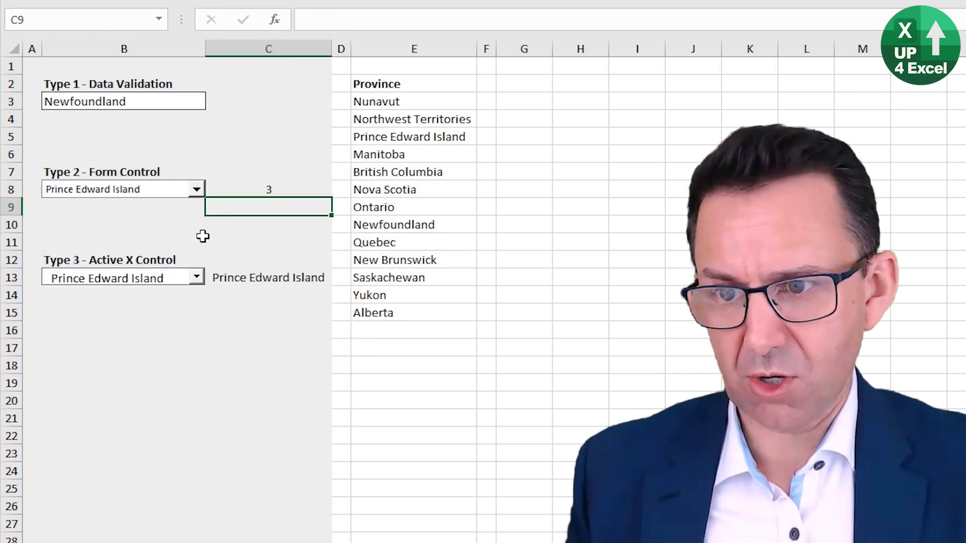
- Choose Newfoundland in the Type 2 form control and check its linked cell C8
{"action": "left_click", "coordinate": [196, 190]}
{"action": "left_click_drag", "start_coordinate": [189, 240], "coordinate": [192, 252]}
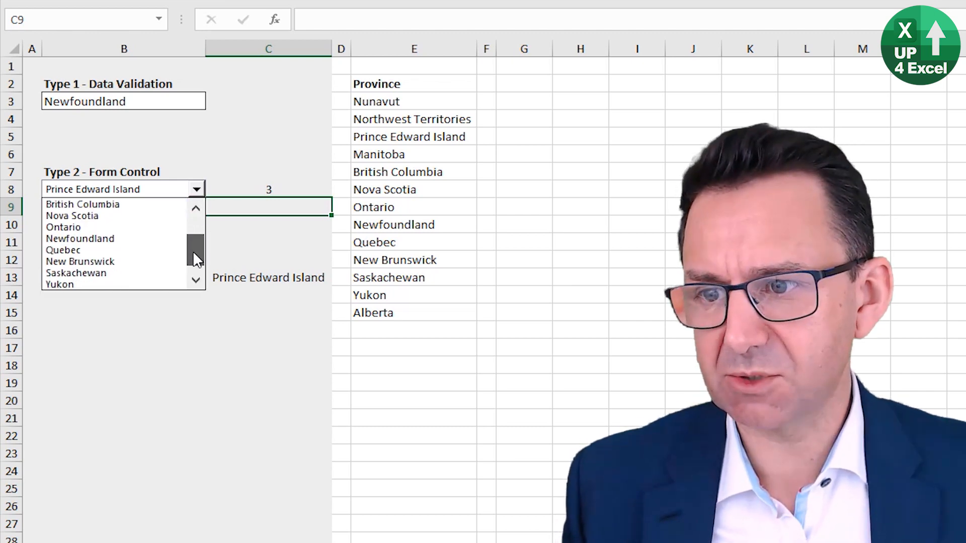
{"action": "left_click", "coordinate": [138, 241]}
{"action": "left_click", "coordinate": [248, 190]}
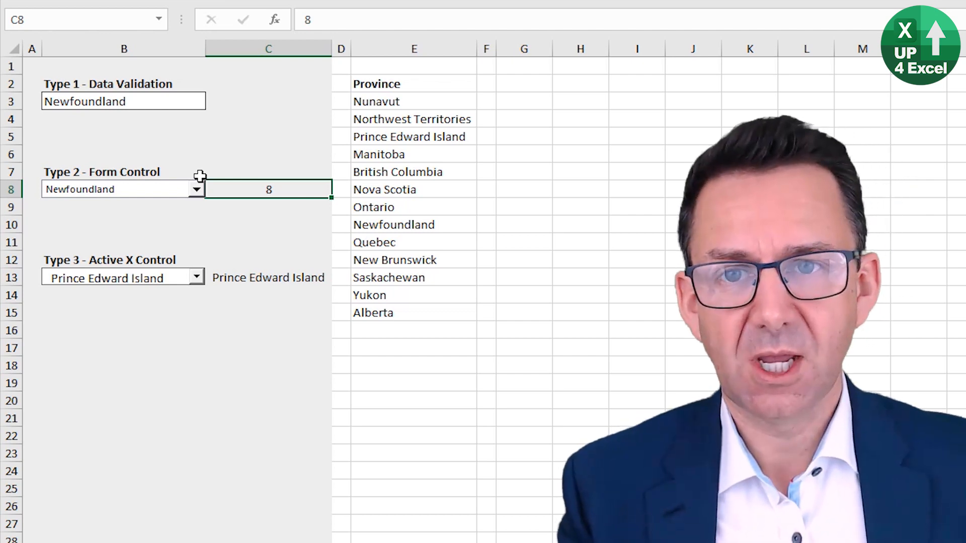
- Return to sheet 2 and choose Prince Edward Island in the row 17 combo box
{"action": "left_click", "coordinate": [270, 243]}
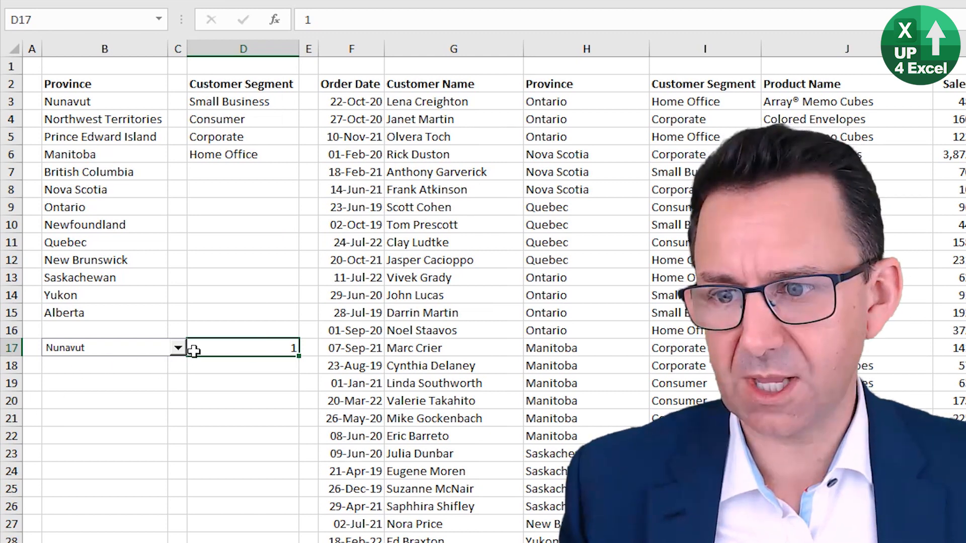
{"action": "left_click", "coordinate": [177, 348]}
{"action": "left_click", "coordinate": [158, 384]}
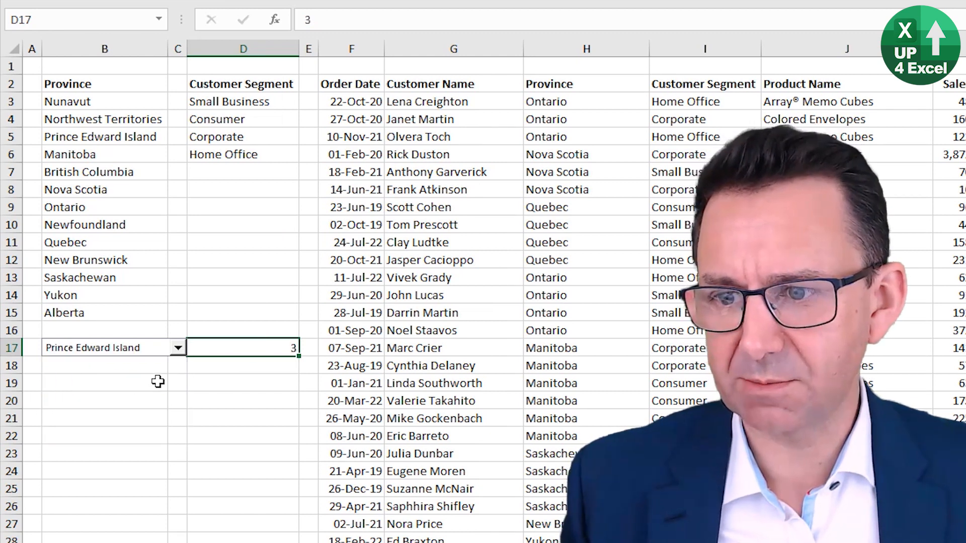
{"action": "left_click", "coordinate": [73, 372]}
{"action": "left_click", "coordinate": [98, 352], "text": "ctrl"}
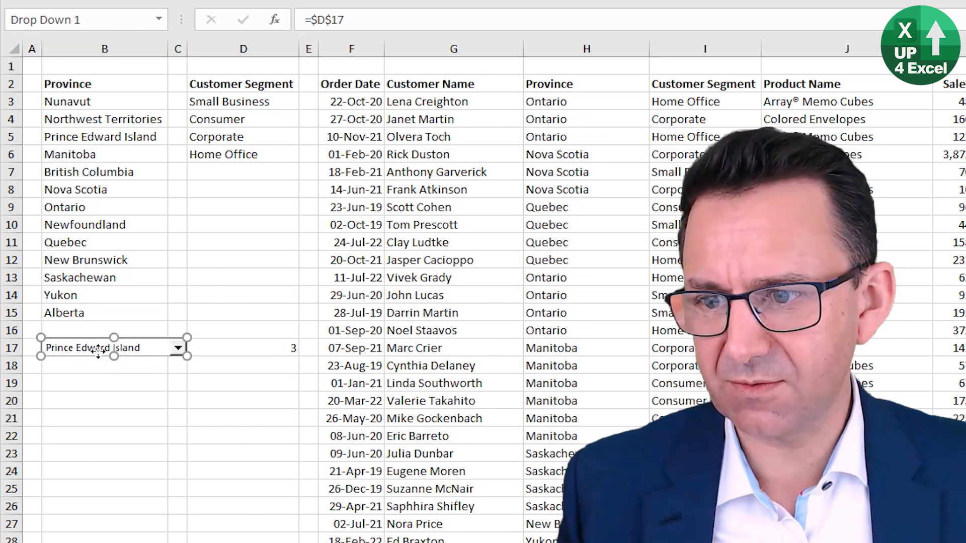
{"action": "right_click", "coordinate": [99, 353]}
{"action": "left_click", "coordinate": [103, 343]}
{"action": "mouse_move", "coordinate": [103, 336]}
{"action": "left_mouse_down"}
{"action": "mouse_move", "coordinate": [164, 307]}
{"action": "mouse_move", "coordinate": [126, 349]}
{"action": "mouse_move", "coordinate": [113, 348]}
{"action": "left_mouse_up"}
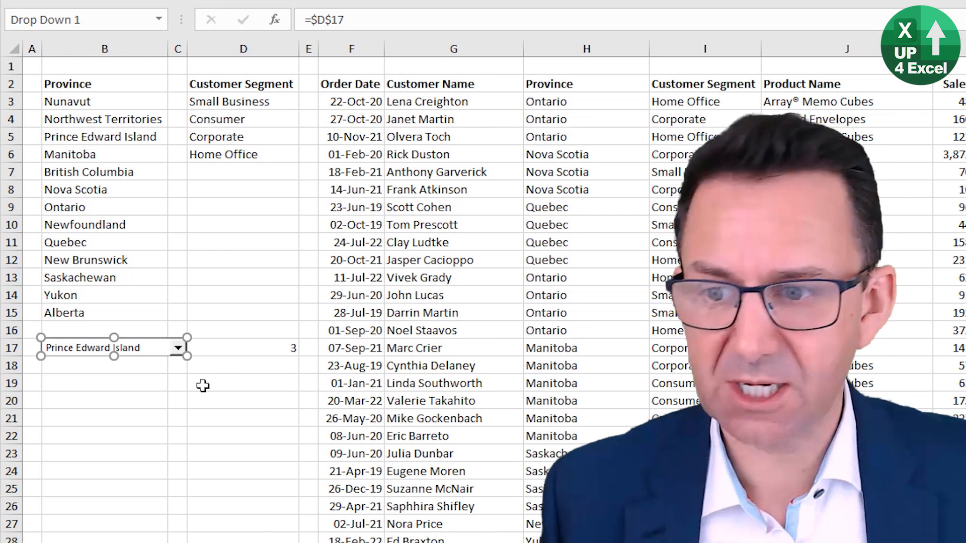
{"action": "left_click", "coordinate": [152, 370]}
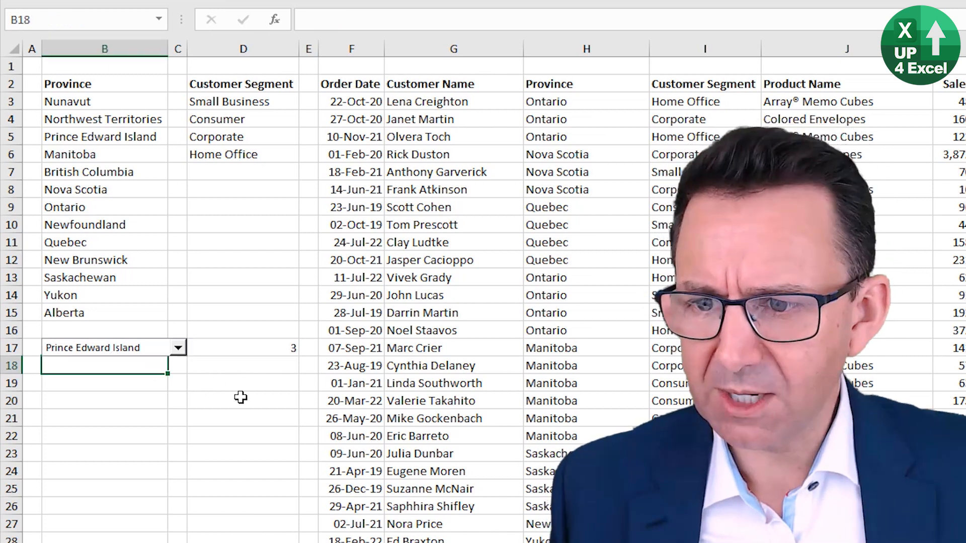
- Start an OFFSET formula in D18 with the Province header as absolute reference $B$2
{"action": "left_click", "coordinate": [244, 366]}
{"action": "left_click", "coordinate": [286, 348]}
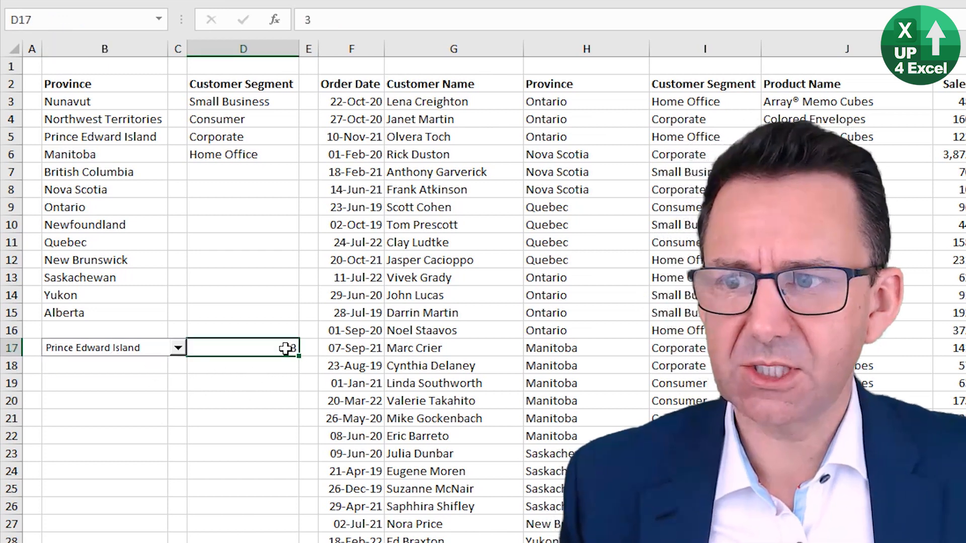
{"action": "left_click", "coordinate": [250, 369]}
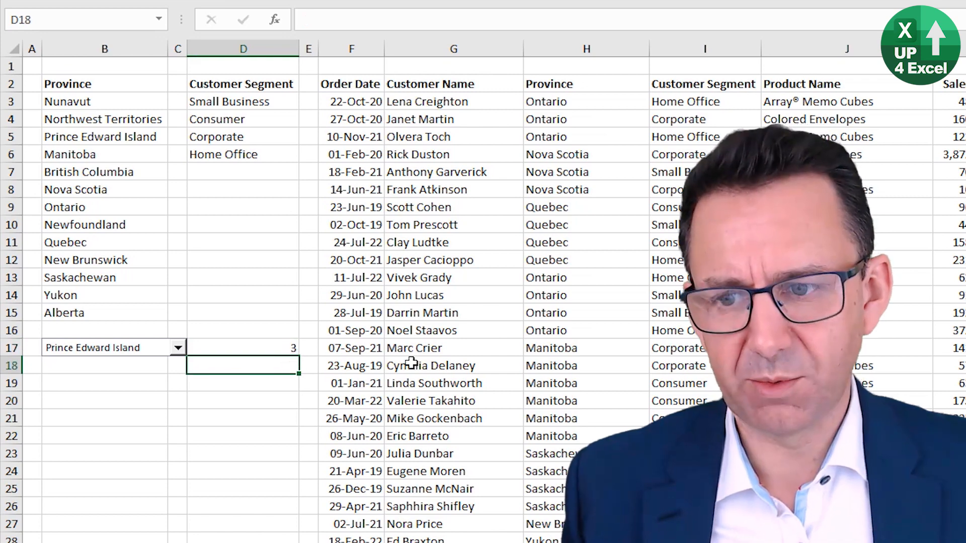
{"action": "type", "text": "="}
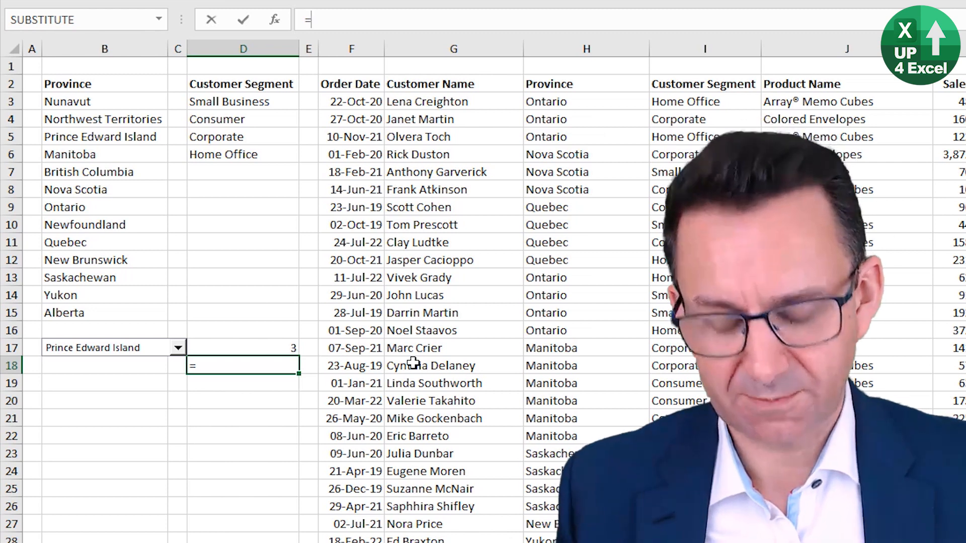
{"action": "type", "text": "=offset("}
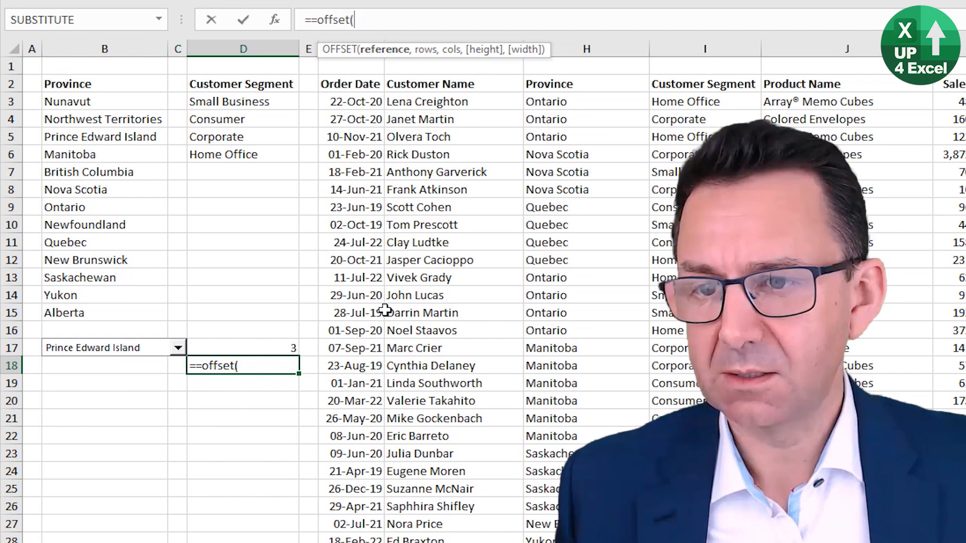
{"action": "left_click", "coordinate": [318, 16]}
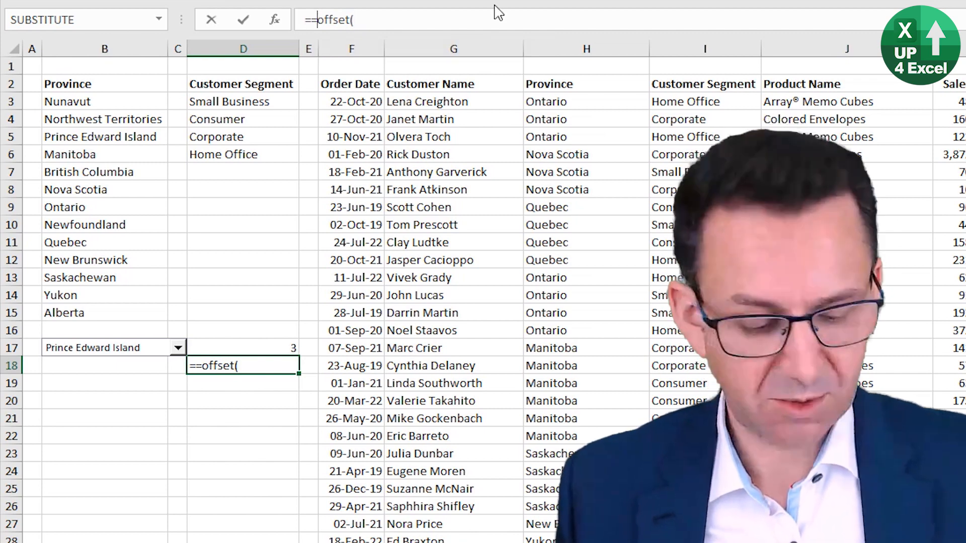
{"action": "key", "text": "BackSpace"}
{"action": "left_click", "coordinate": [98, 85]}
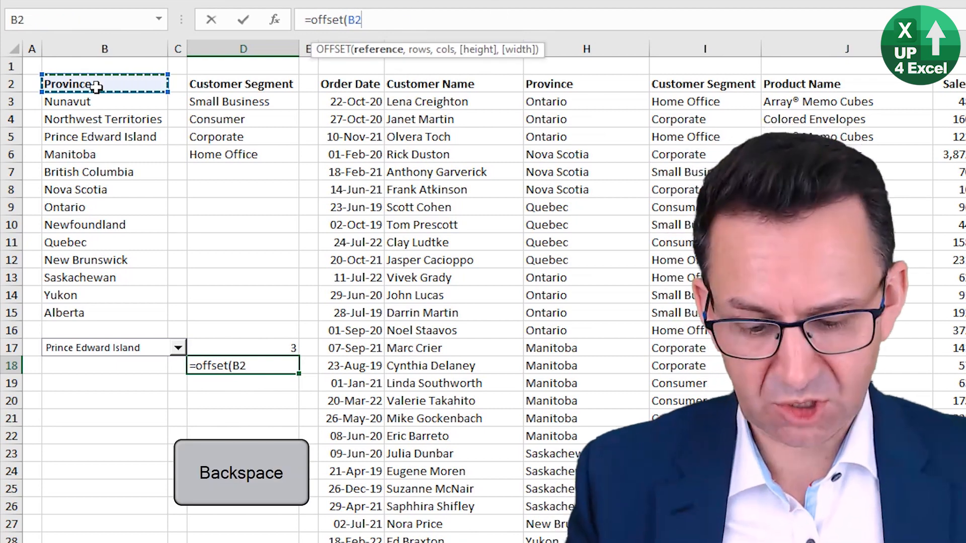
{"action": "key", "text": "F4"}
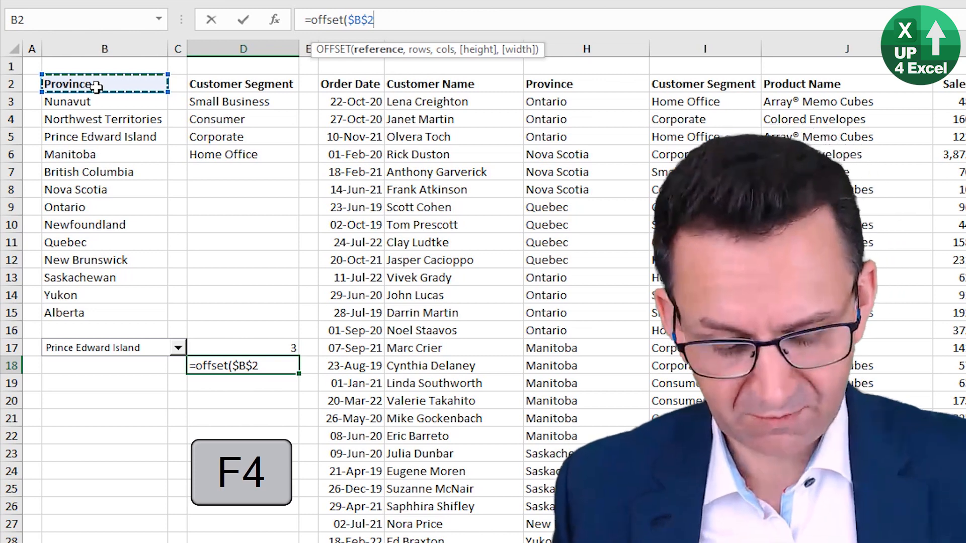
- Complete the D18 formula as =OFFSET($B$2,D17,0), using D17 as the row offset and 0 columns
{"action": "type", "text": ","}
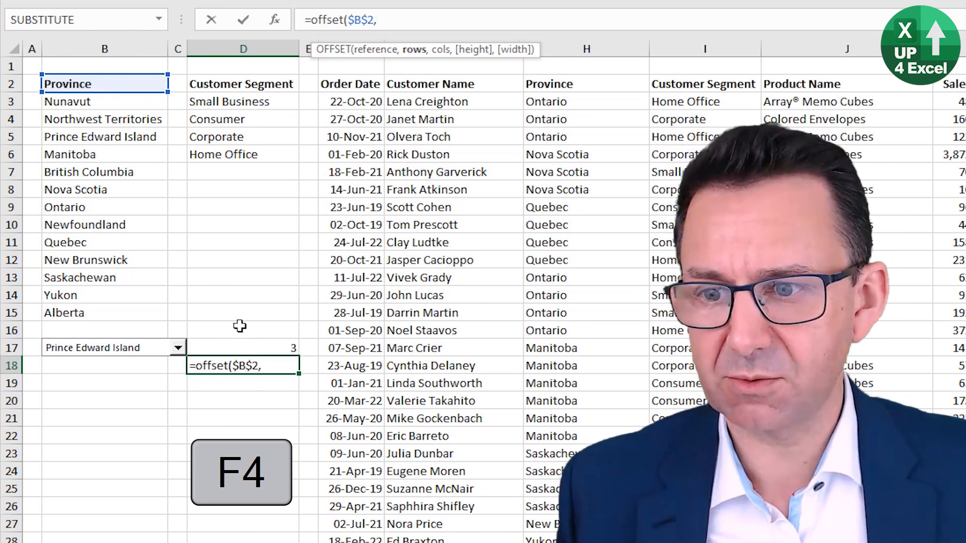
{"action": "left_click", "coordinate": [236, 348]}
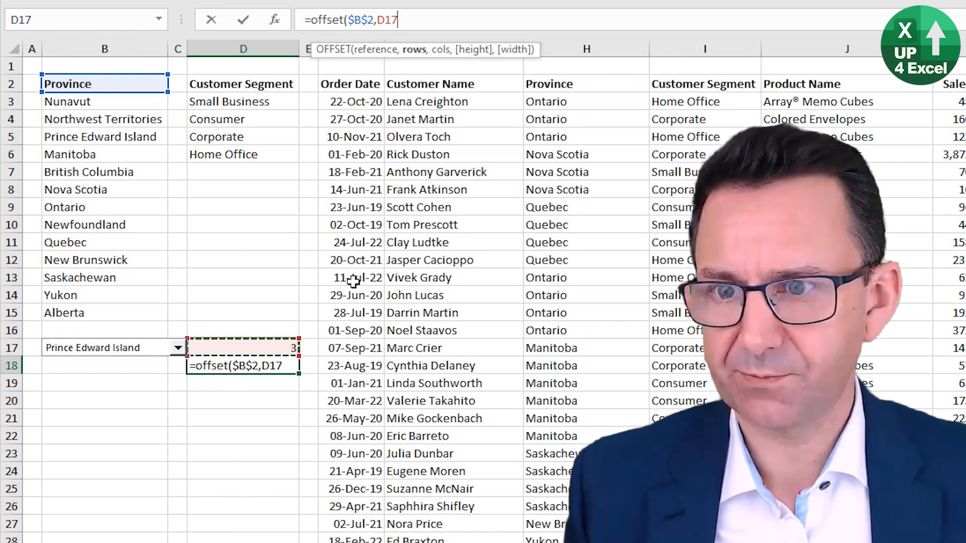
{"action": "type", "text": ","}
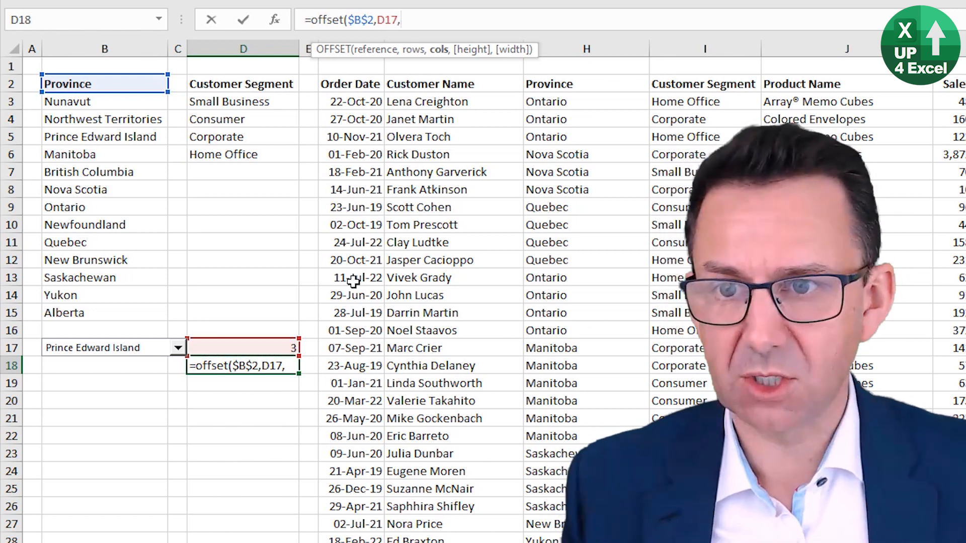
{"action": "type", "text": "0"}
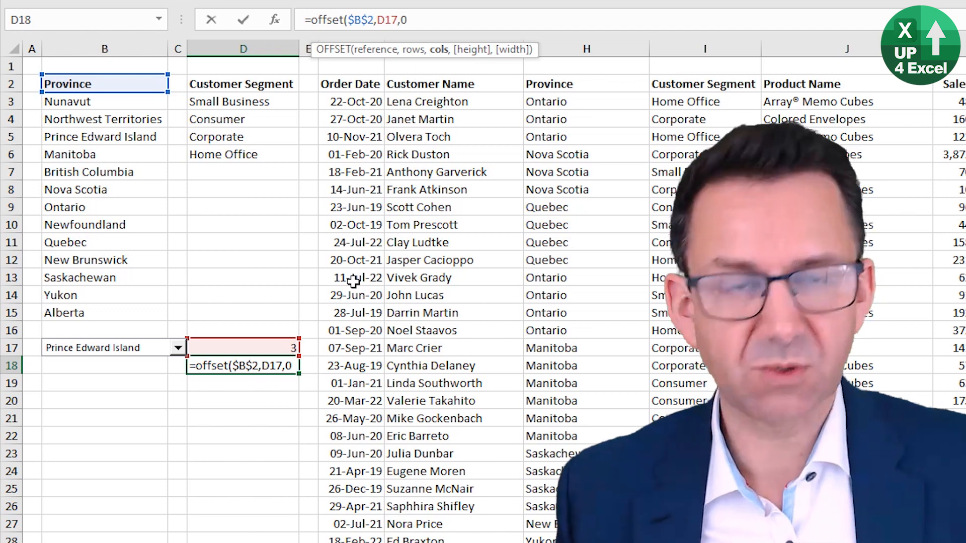
{"action": "type", "text": ")"}
{"action": "key", "text": "Return"}
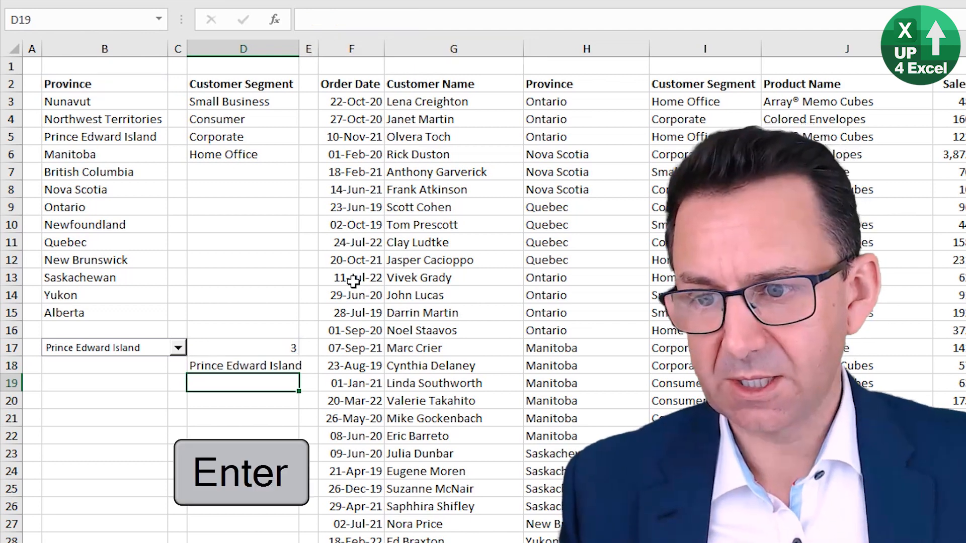
- Choose Ontario in the row 17 combo box to test the OFFSET formula in D18
{"action": "key", "text": "Up"}
{"action": "left_click", "coordinate": [177, 347]}
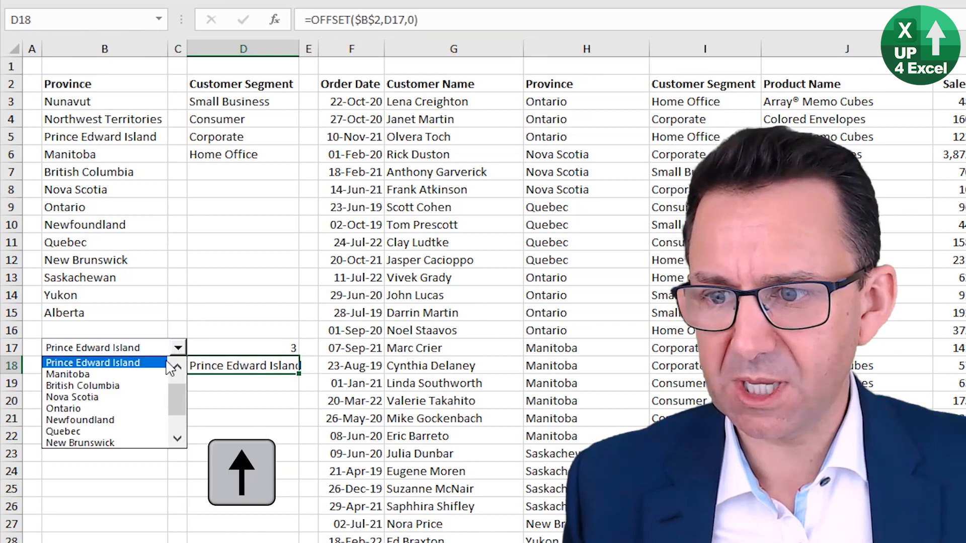
{"action": "left_click", "coordinate": [126, 412]}
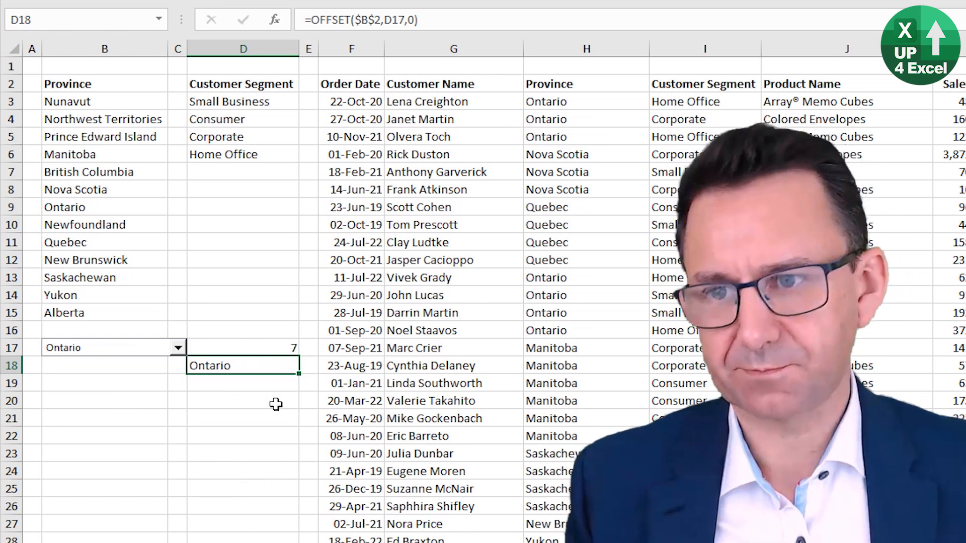
- Review the row 17 combo box's Format Control settings, trying 3-D shading on and off and checking the alt text, positioning, protection and size options
{"action": "right_click", "coordinate": [121, 349]}
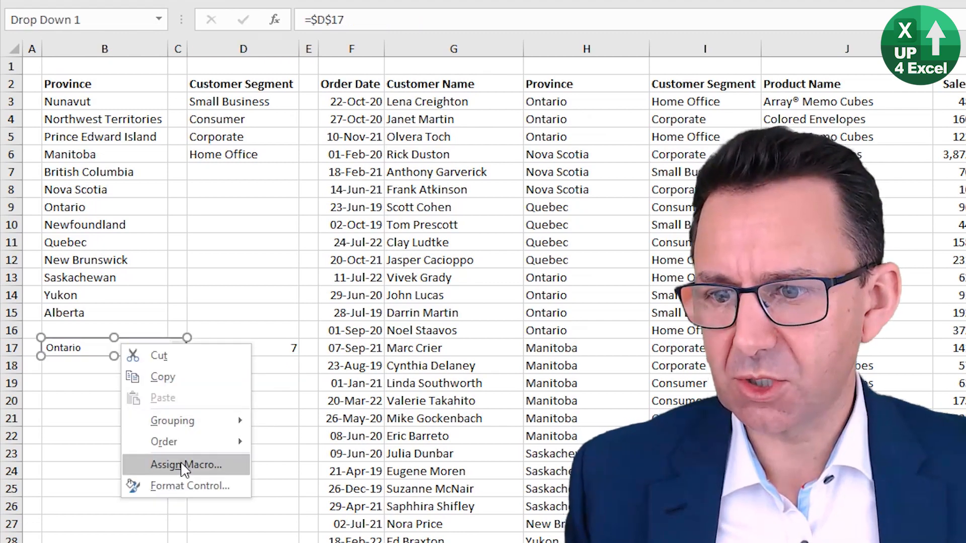
{"action": "left_click", "coordinate": [195, 486]}
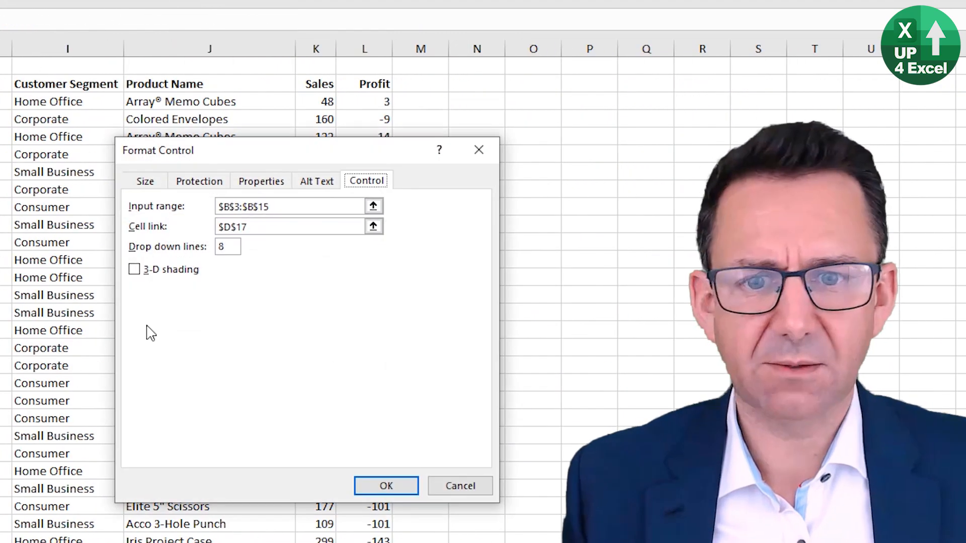
{"action": "left_click", "coordinate": [135, 272]}
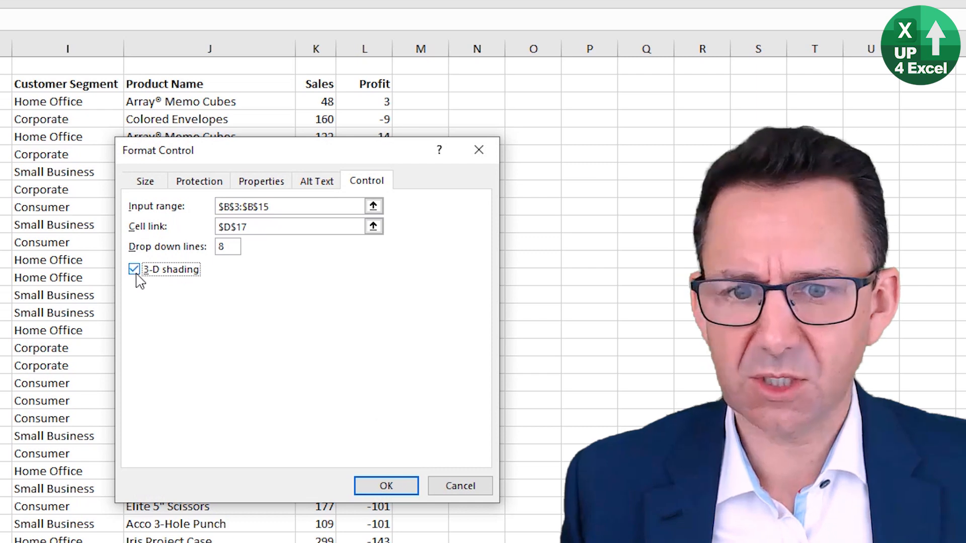
{"action": "left_click", "coordinate": [135, 272]}
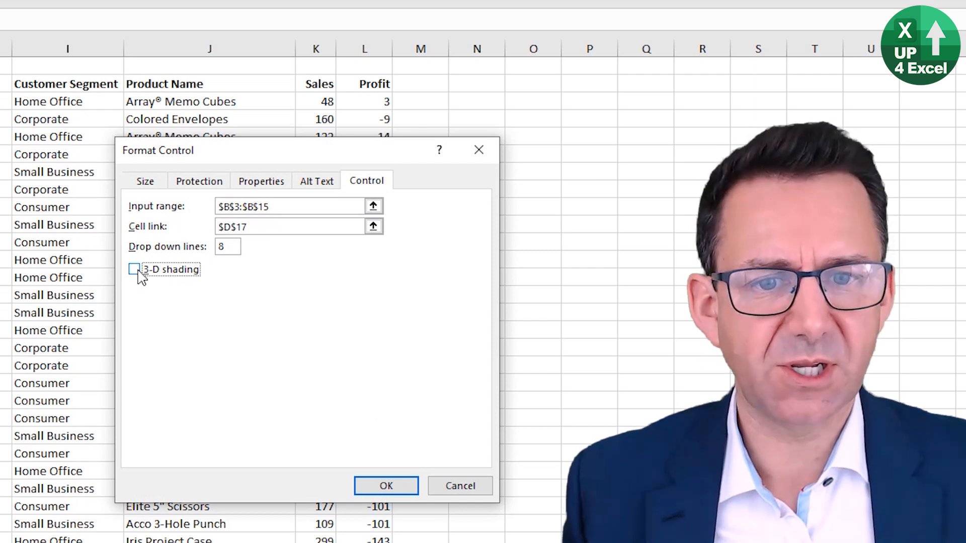
{"action": "left_click", "coordinate": [325, 185]}
{"action": "left_click", "coordinate": [264, 188]}
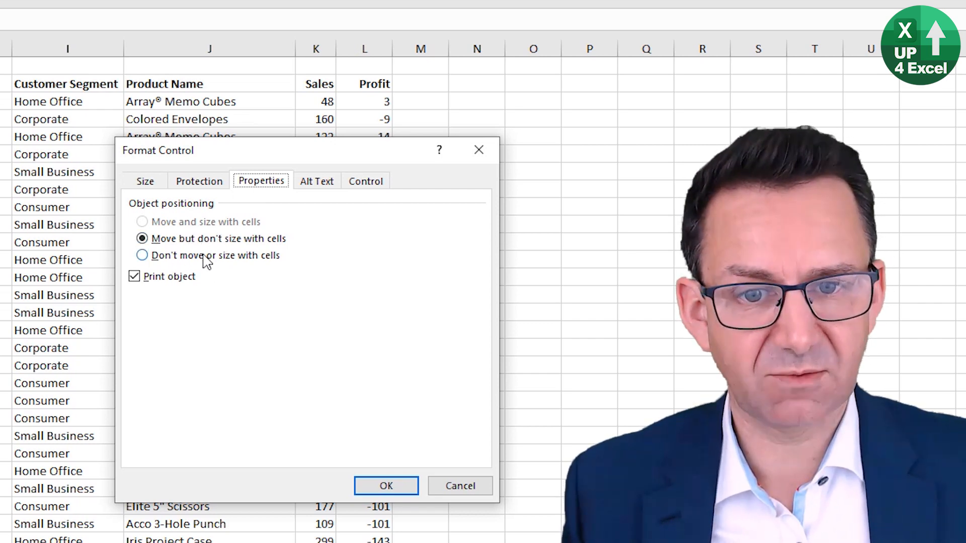
{"action": "left_click", "coordinate": [201, 183]}
{"action": "left_click", "coordinate": [148, 182]}
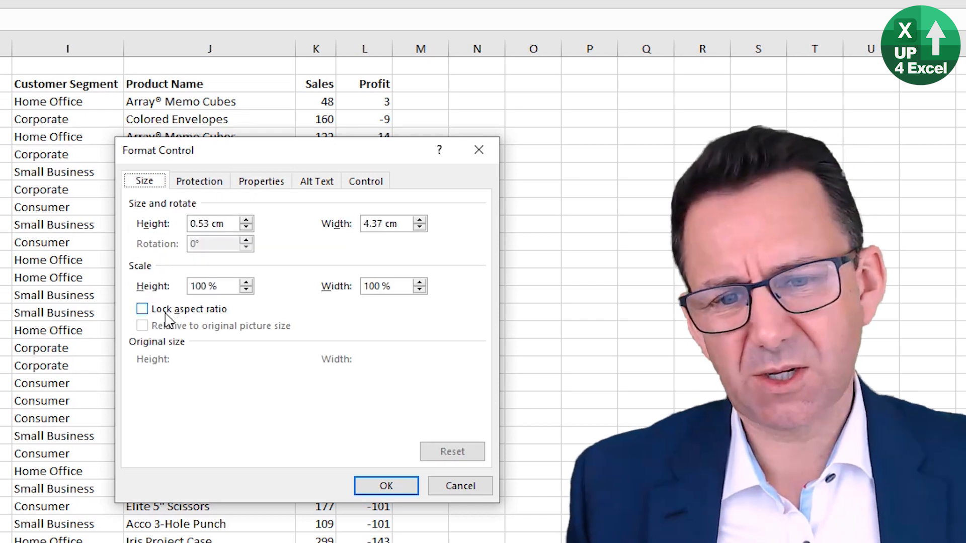
{"action": "left_click", "coordinate": [359, 183]}
{"action": "left_click", "coordinate": [318, 182]}
{"action": "left_click", "coordinate": [355, 182]}
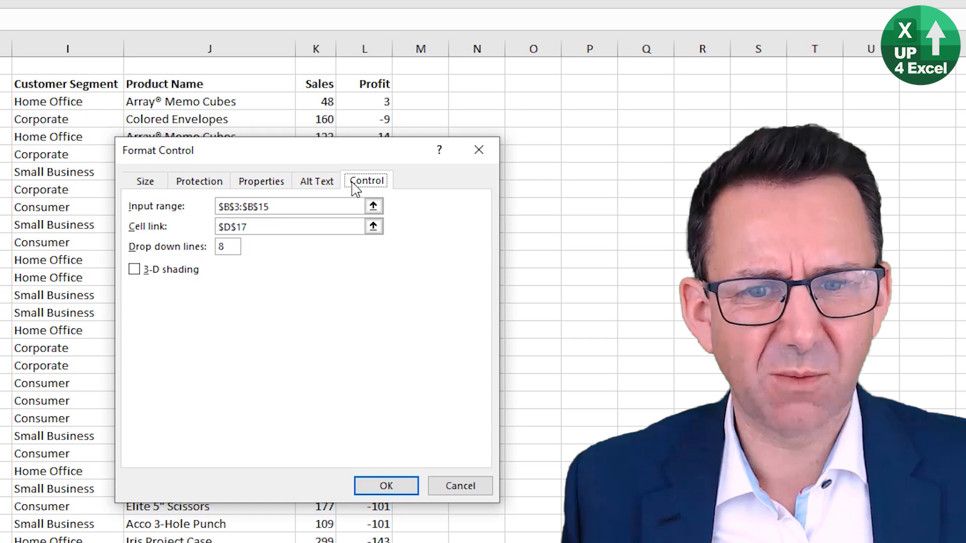
- Enable 3-D shading for the row 17 form control combo box and apply the setting
{"action": "left_click", "coordinate": [229, 246]}
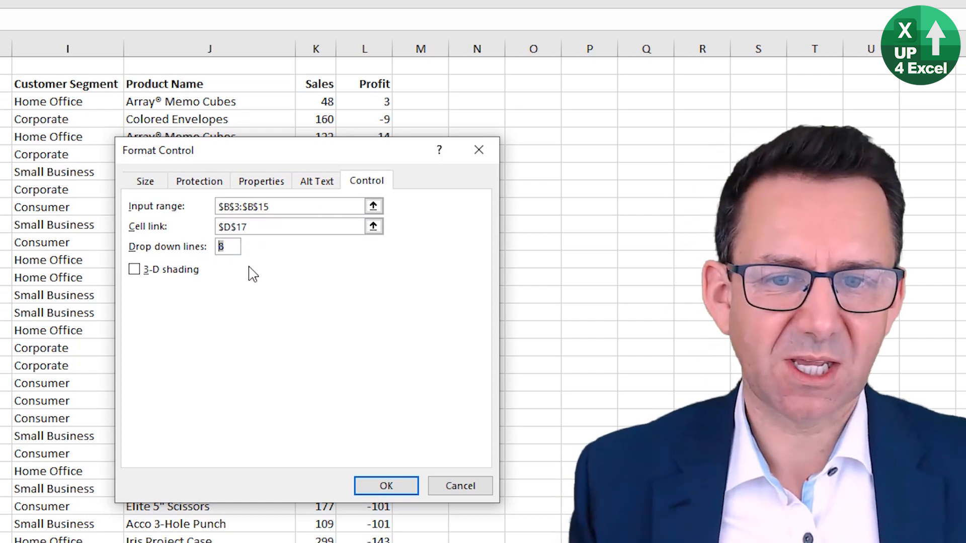
{"action": "left_click", "coordinate": [147, 275]}
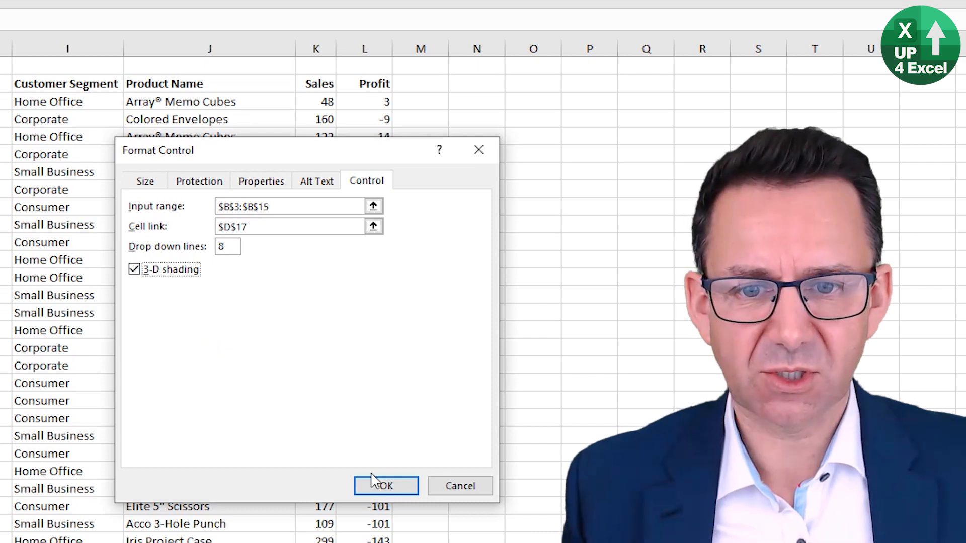
{"action": "left_click", "coordinate": [386, 486]}
{"action": "left_click", "coordinate": [138, 433]}
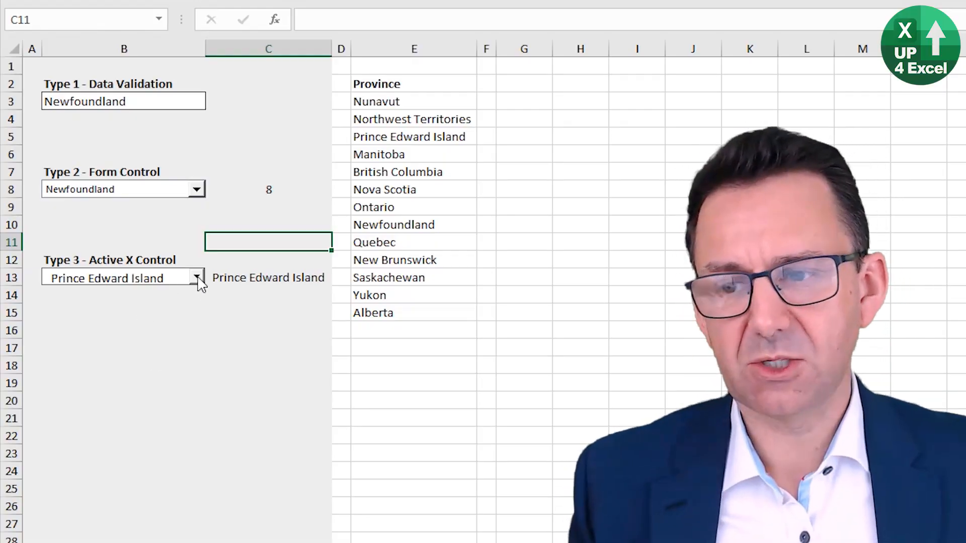
- Browse the province list of the Type 3 ActiveX combo box and choose Prince Edward Island
{"action": "left_click", "coordinate": [197, 278]}
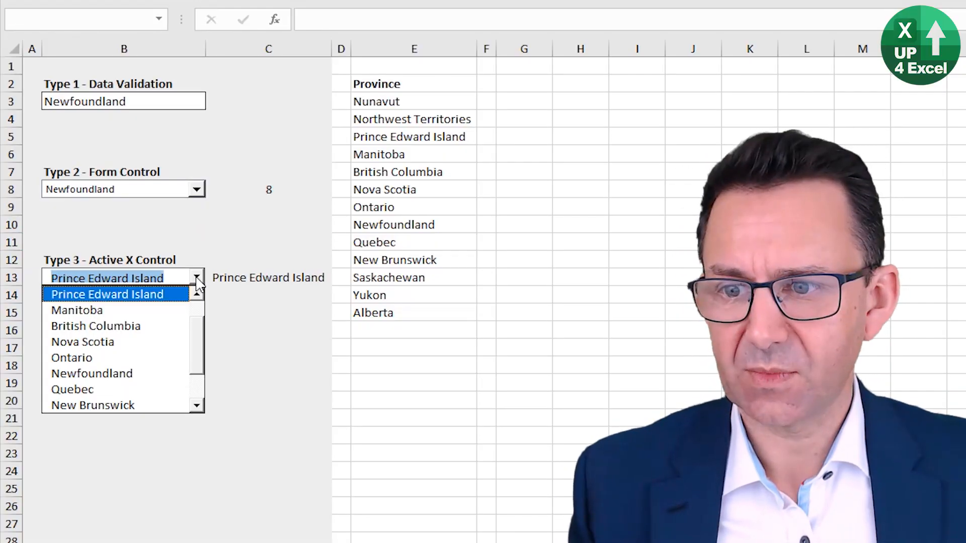
{"action": "left_click_drag", "start_coordinate": [198, 365], "coordinate": [204, 317]}
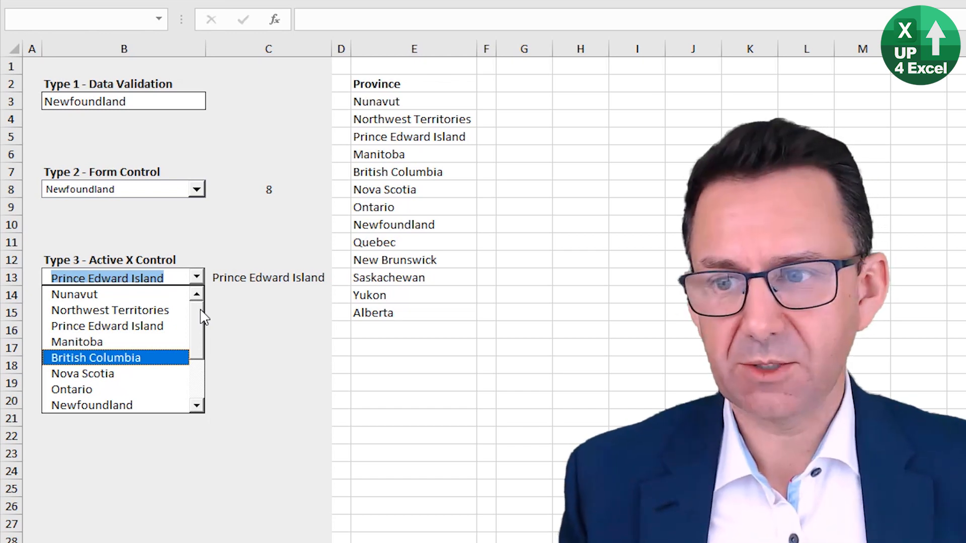
{"action": "left_click", "coordinate": [170, 328]}
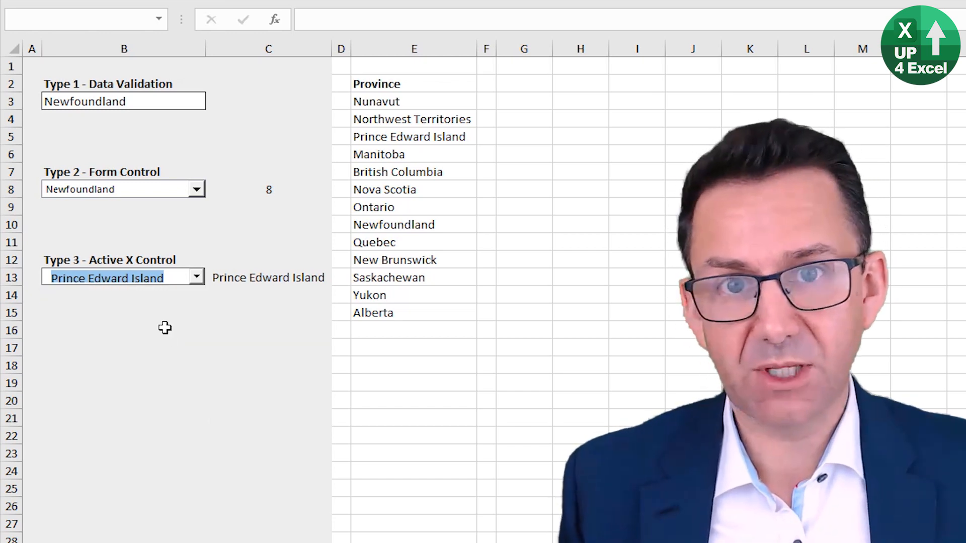
{"action": "left_click", "coordinate": [165, 327]}
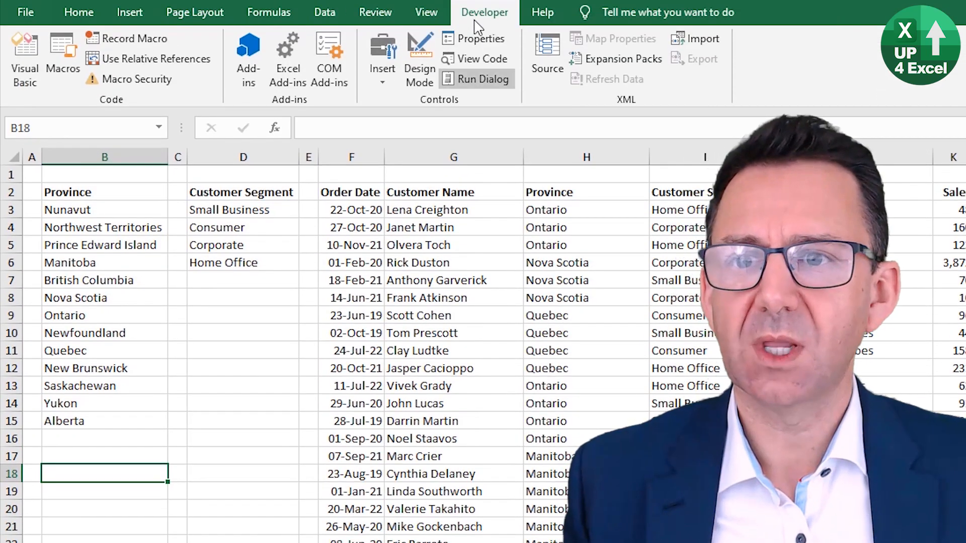
- Insert an ActiveX combo box in row 18 below the Province list, spanning columns B and C
{"action": "left_click", "coordinate": [392, 83]}
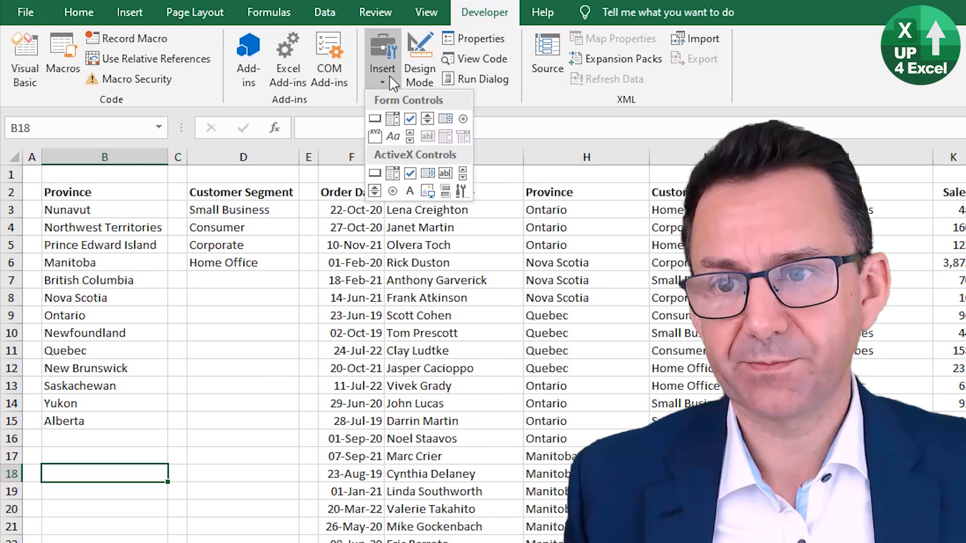
{"action": "left_click", "coordinate": [392, 174]}
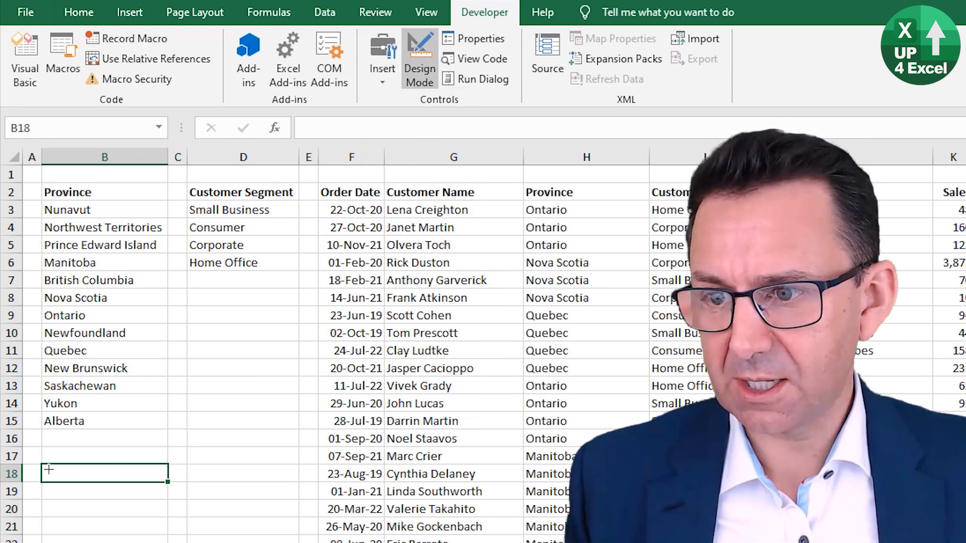
{"action": "left_click_drag", "start_coordinate": [49, 469], "coordinate": [187, 481]}
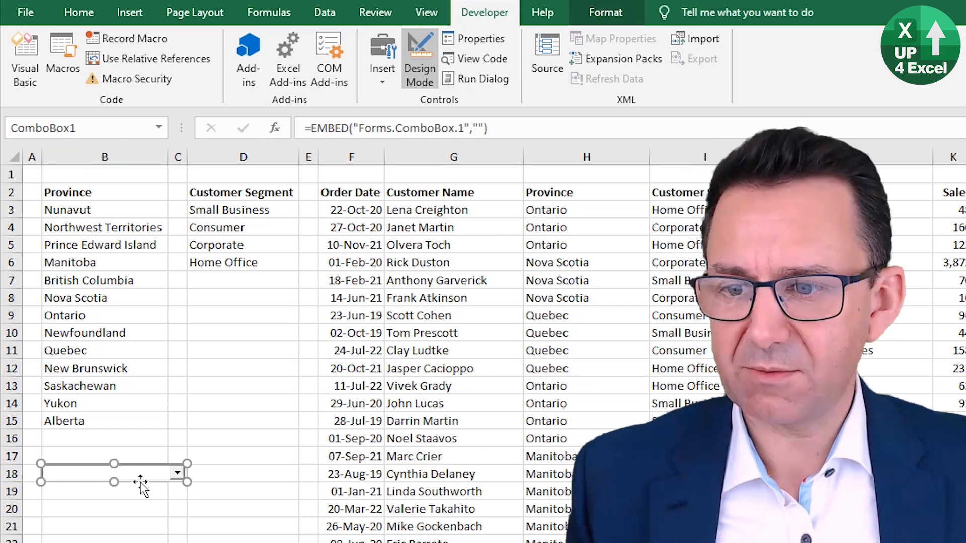
{"action": "left_click", "coordinate": [128, 516]}
{"action": "left_click", "coordinate": [144, 477]}
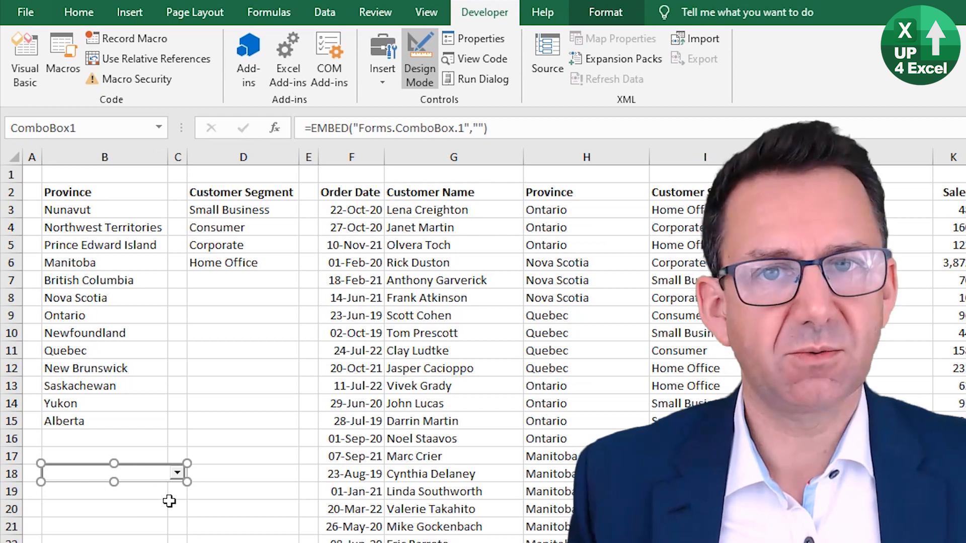
- Turn off Design Mode and test the drop-down list of the row 18 ActiveX combo box
{"action": "left_click", "coordinate": [423, 76]}
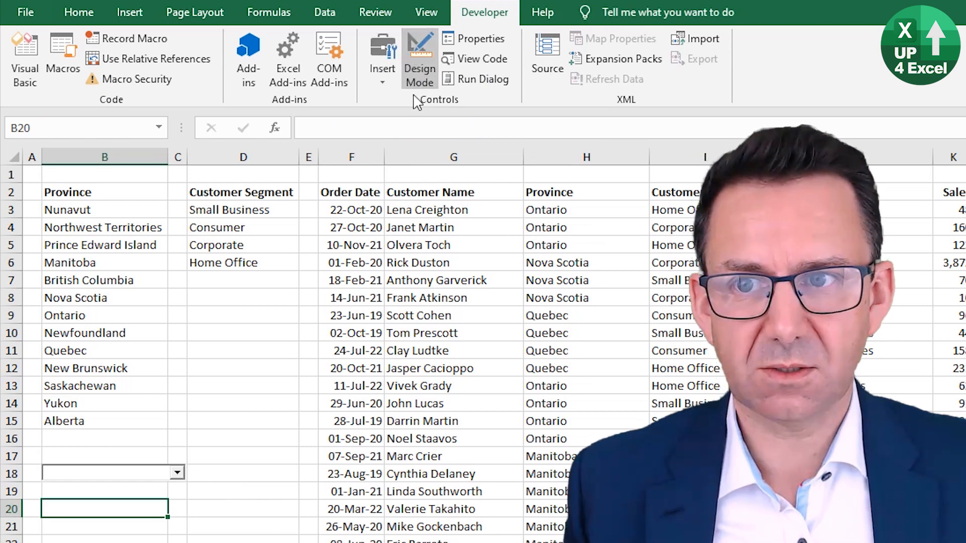
{"action": "left_click", "coordinate": [177, 472]}
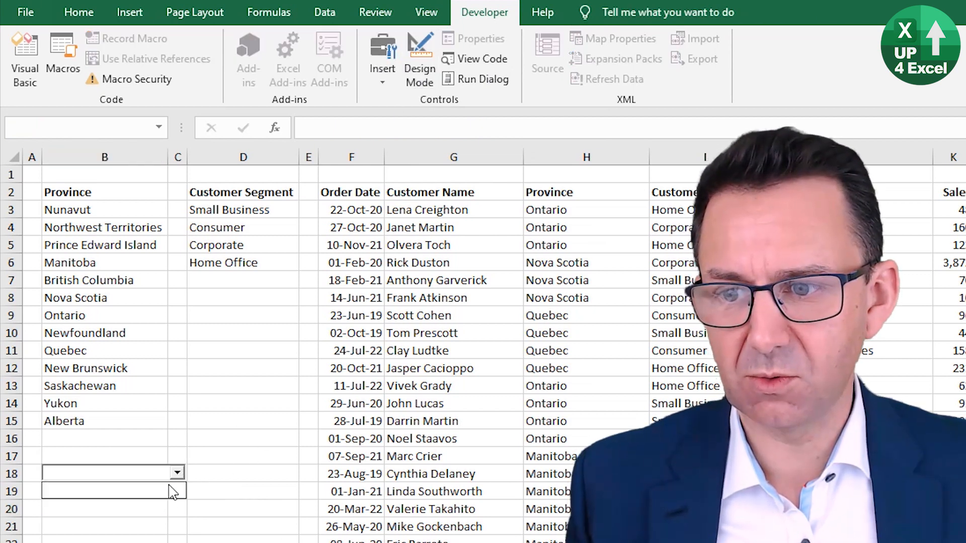
{"action": "left_click", "coordinate": [161, 522]}
{"action": "left_click", "coordinate": [177, 473]}
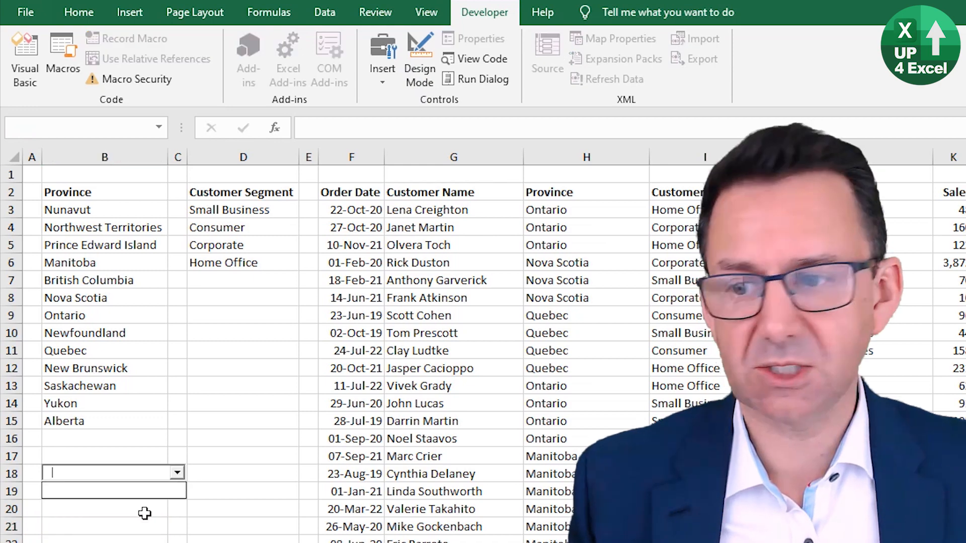
{"action": "left_click", "coordinate": [145, 521]}
- Turn Design Mode back on and examine the row 18 combo box's Format Control settings for size, protection, positioning and alt text
{"action": "left_click", "coordinate": [414, 67]}
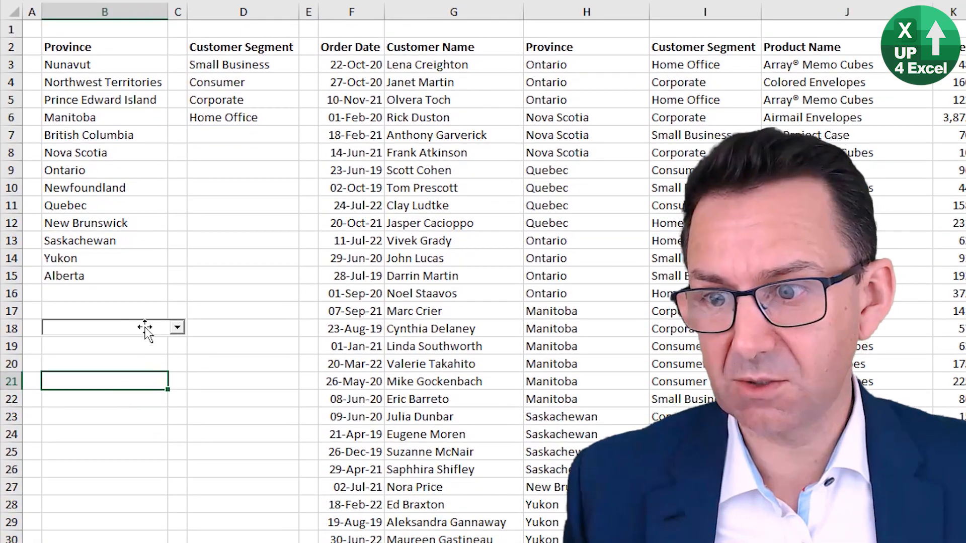
{"action": "right_click", "coordinate": [147, 473]}
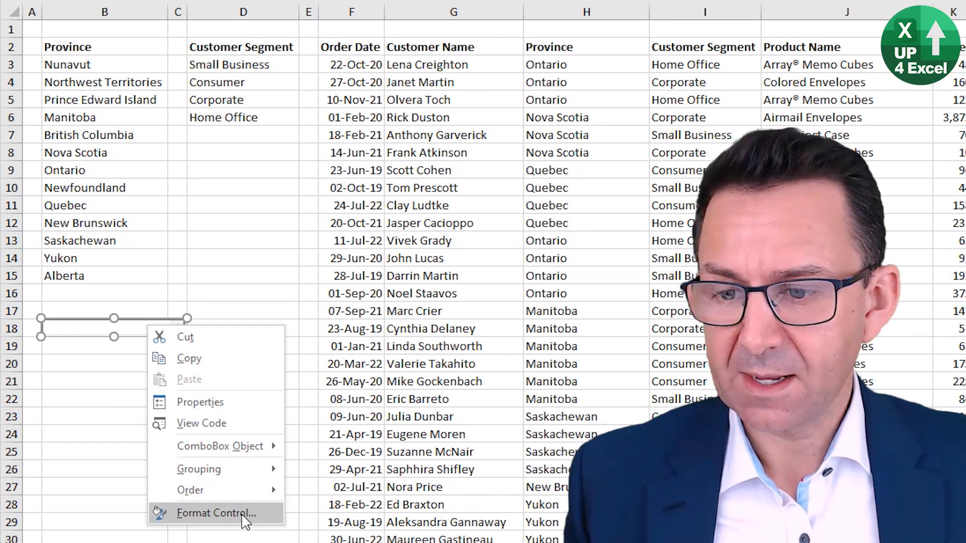
{"action": "left_click", "coordinate": [216, 513]}
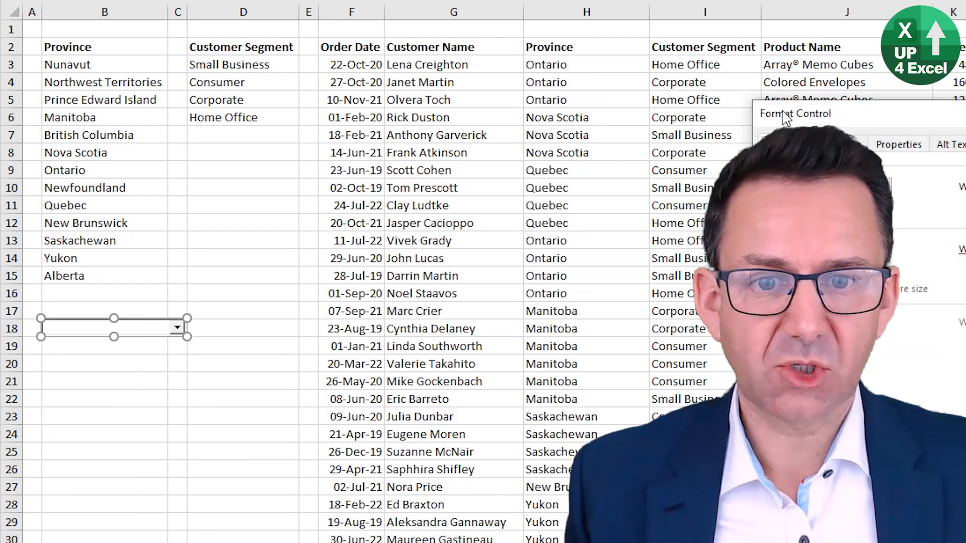
{"action": "left_click_drag", "start_coordinate": [804, 114], "coordinate": [409, 118]}
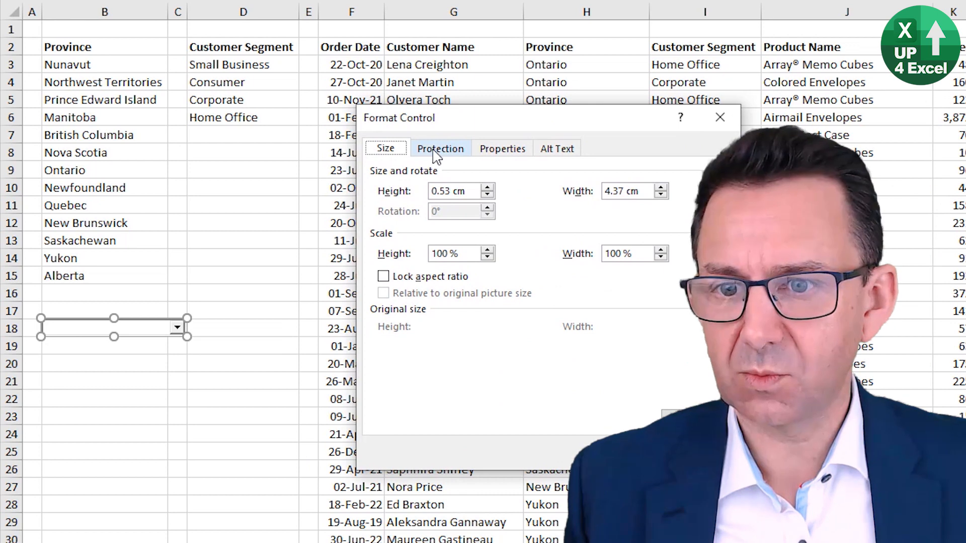
{"action": "left_click", "coordinate": [434, 151]}
{"action": "left_click", "coordinate": [502, 152]}
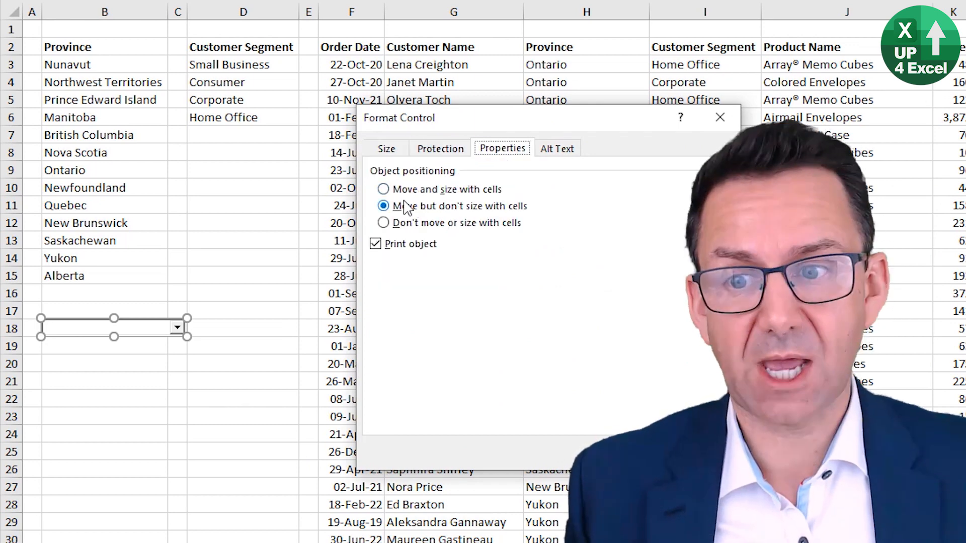
{"action": "left_click", "coordinate": [557, 149]}
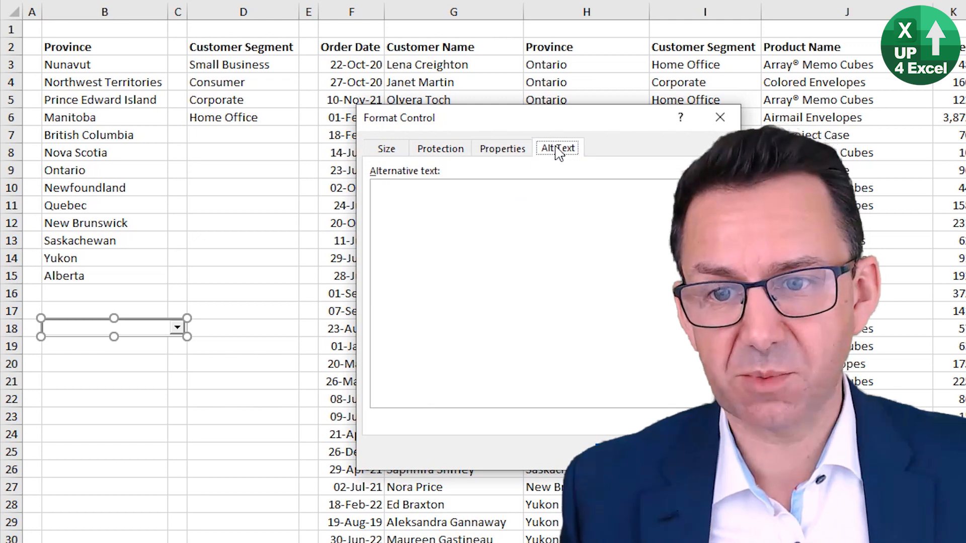
{"action": "left_click", "coordinate": [504, 152]}
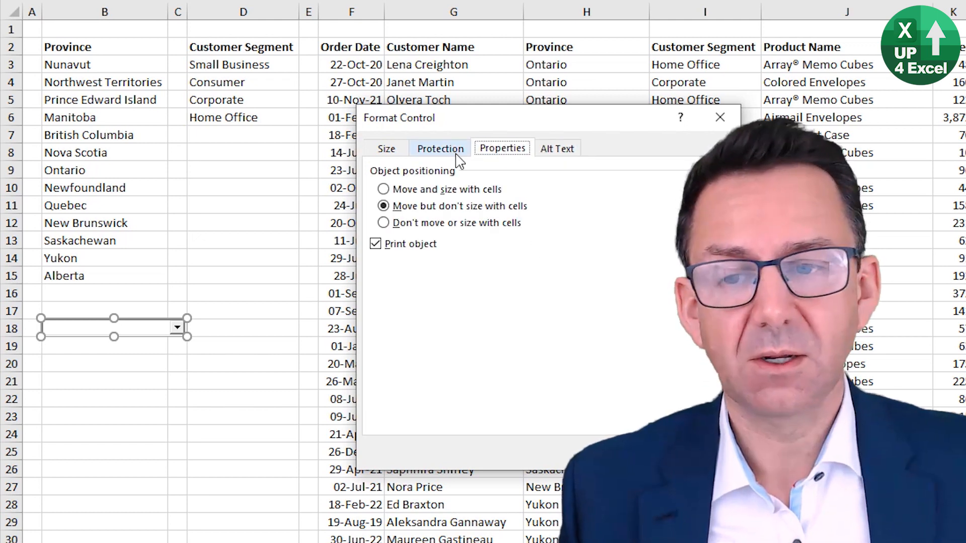
{"action": "left_click", "coordinate": [441, 154]}
{"action": "left_click", "coordinate": [388, 150]}
{"action": "left_click", "coordinate": [555, 150]}
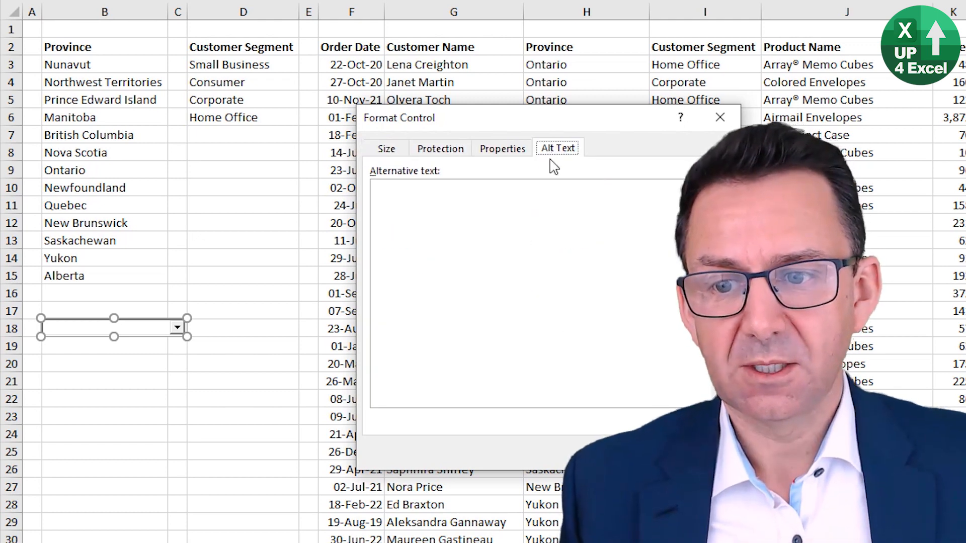
{"action": "key", "text": "Escape"}
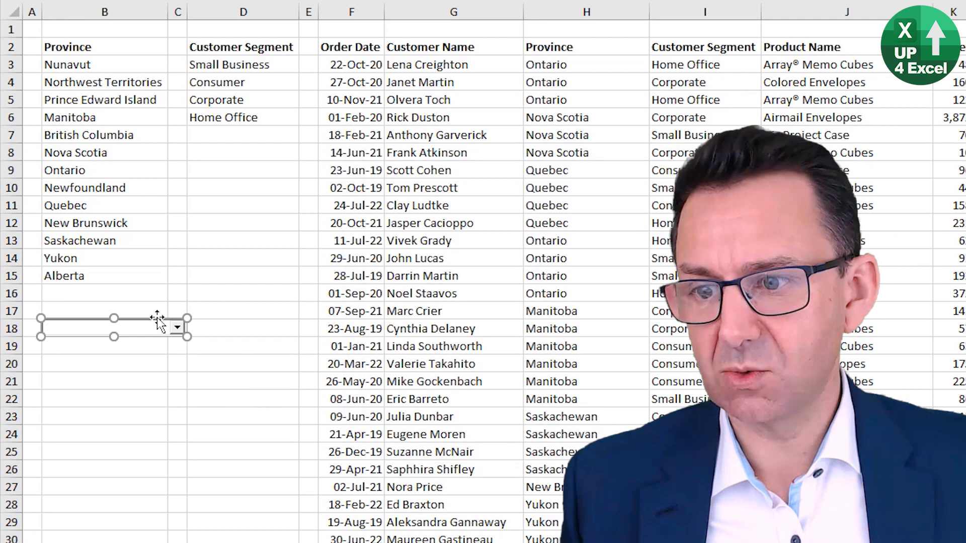
- Open the row 18 combo box's properties and locate its linked cell and list fill range settings
{"action": "right_click", "coordinate": [147, 327]}
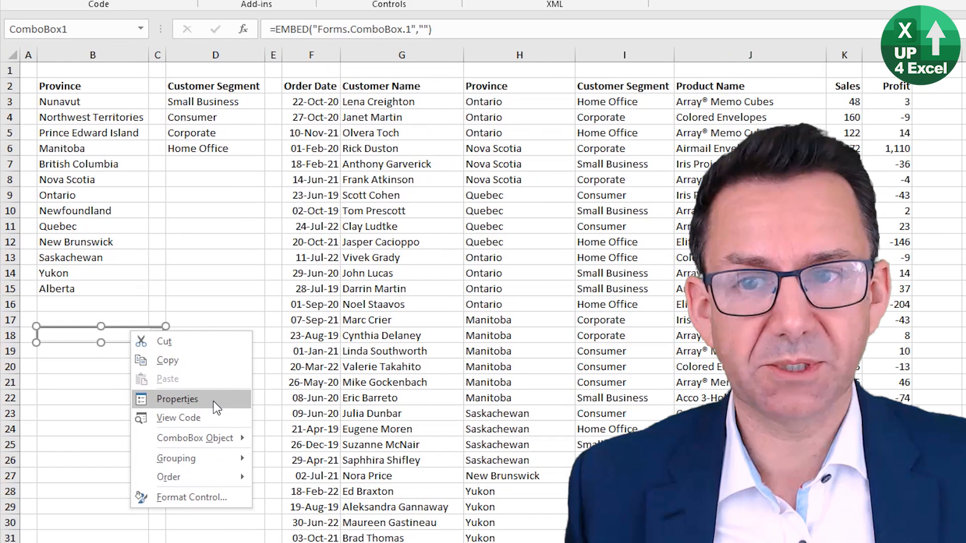
{"action": "left_click", "coordinate": [245, 410]}
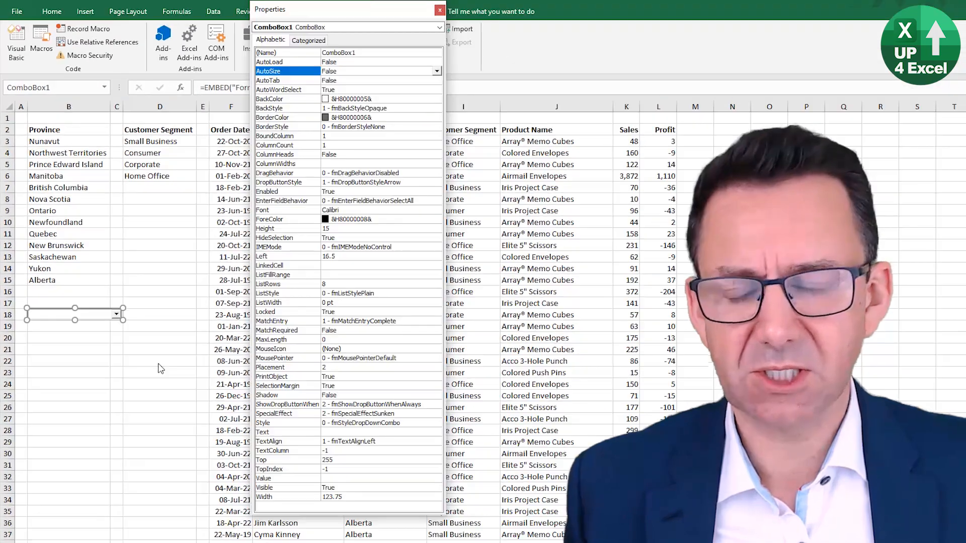
{"action": "left_click_drag", "start_coordinate": [345, 14], "coordinate": [306, 44]}
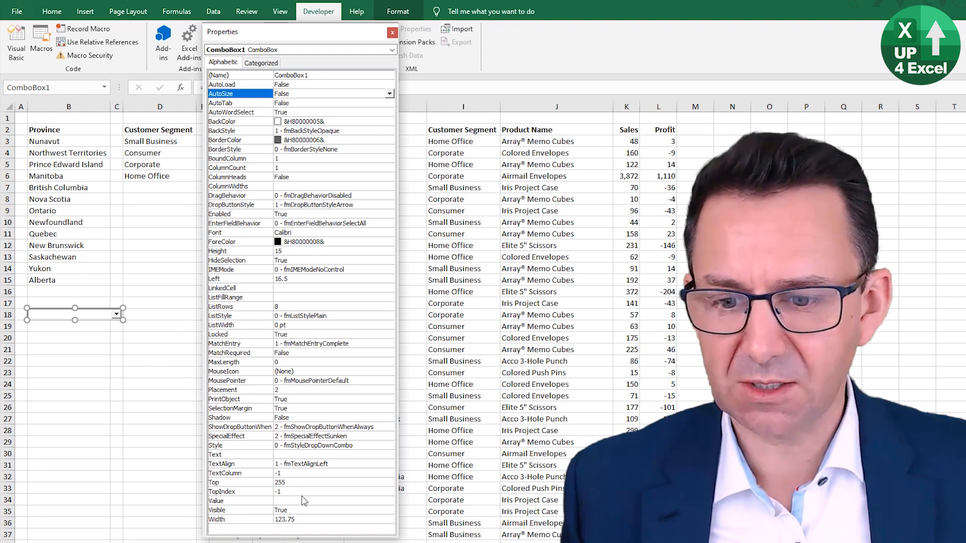
{"action": "left_click", "coordinate": [301, 287]}
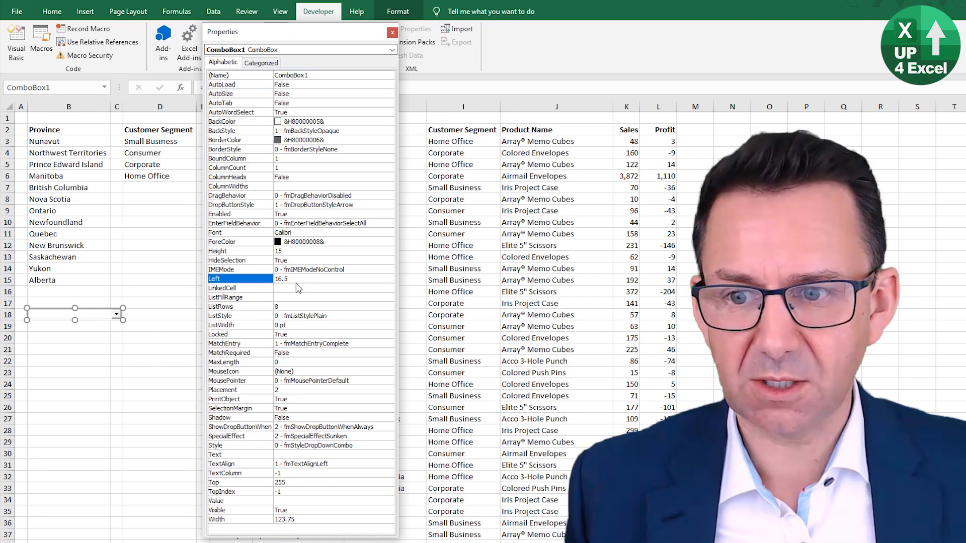
{"action": "left_click", "coordinate": [294, 288]}
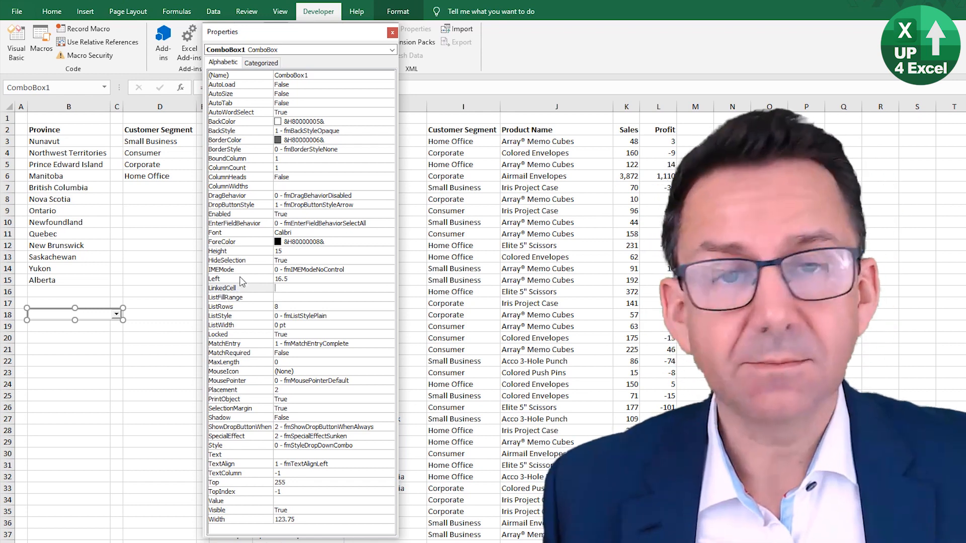
{"action": "left_click", "coordinate": [284, 297]}
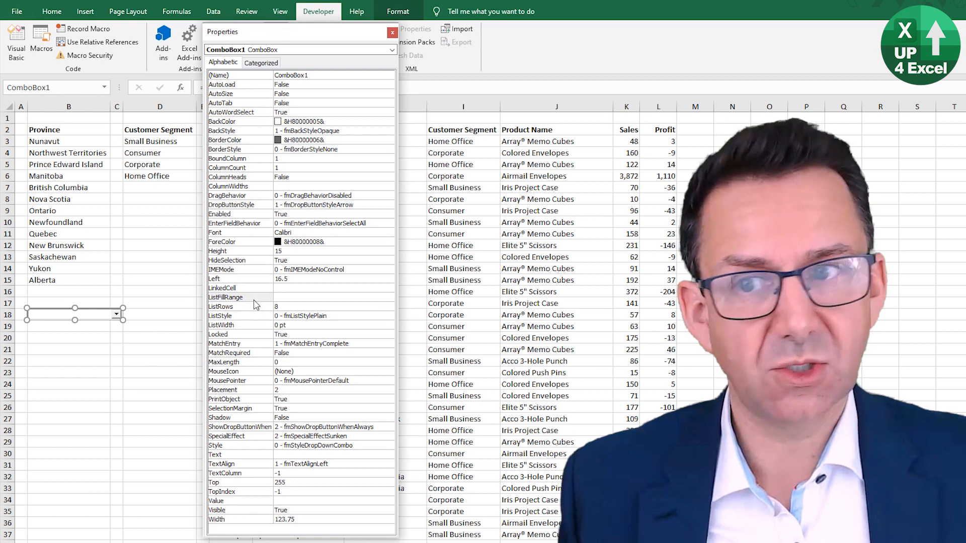
- Set the combo box's ListFillRange to the province cells B3:B15
{"action": "left_click", "coordinate": [81, 141]}
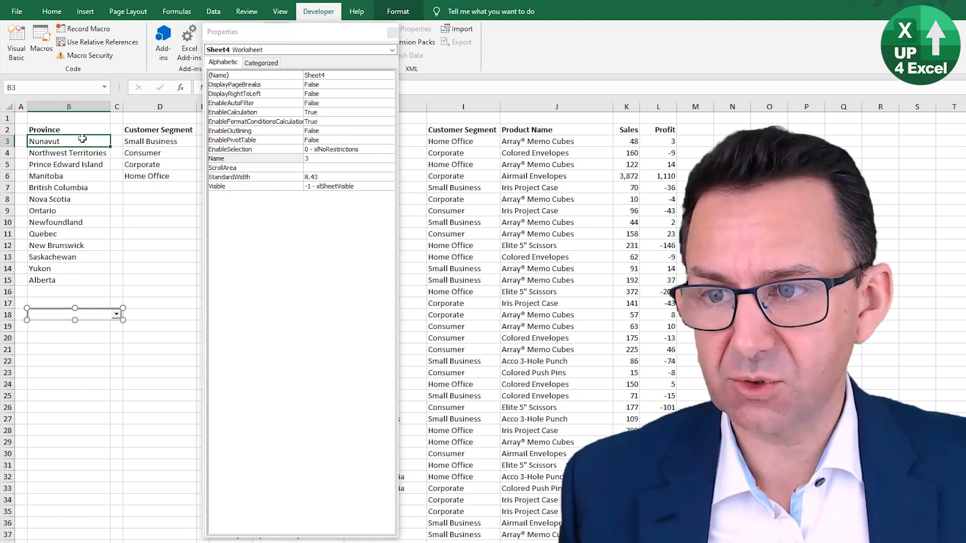
{"action": "left_click_drag", "start_coordinate": [80, 152], "coordinate": [84, 283]}
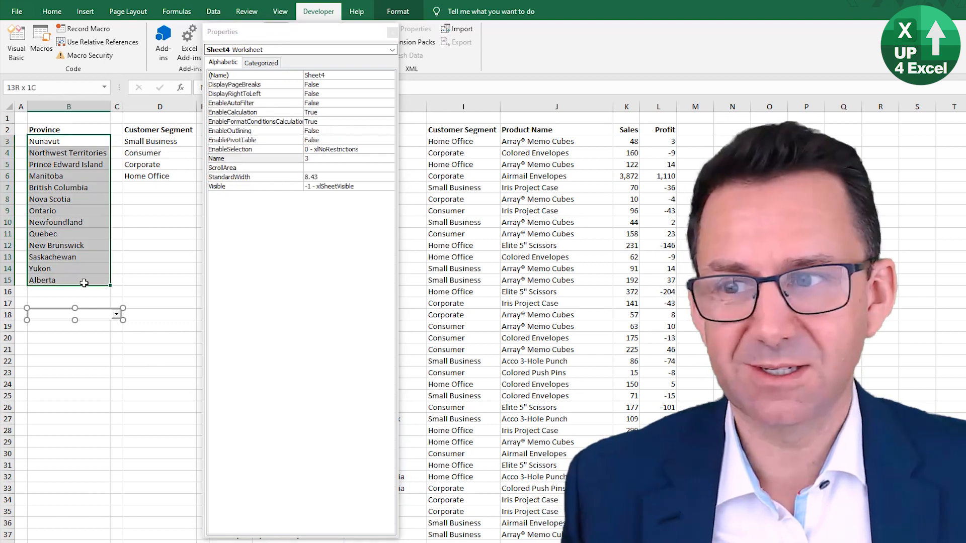
{"action": "left_click", "coordinate": [102, 316]}
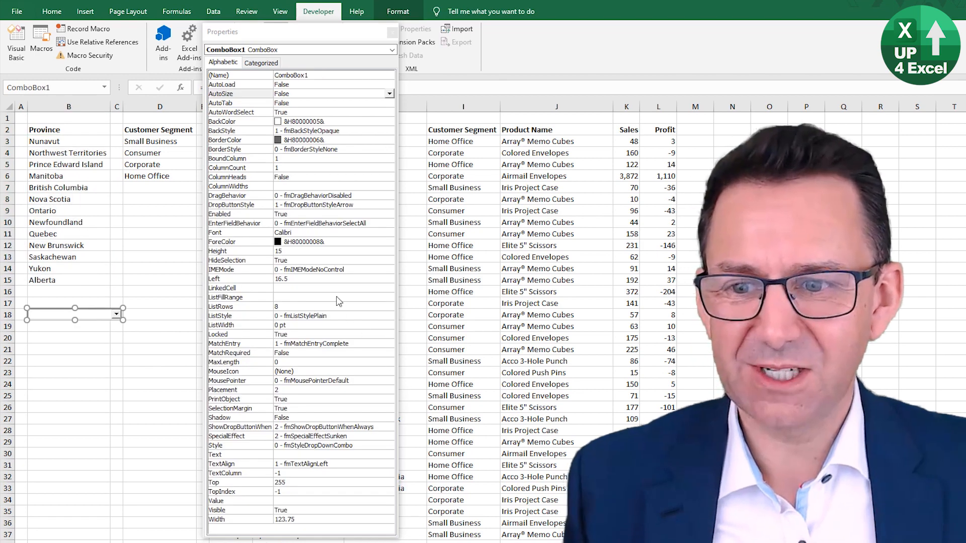
{"action": "left_click", "coordinate": [289, 297]}
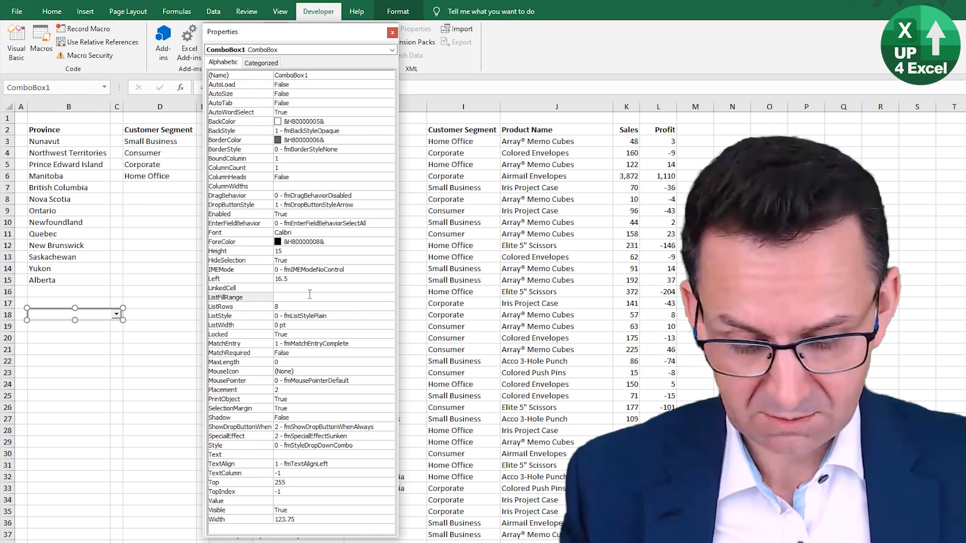
{"action": "type", "text": "B3"}
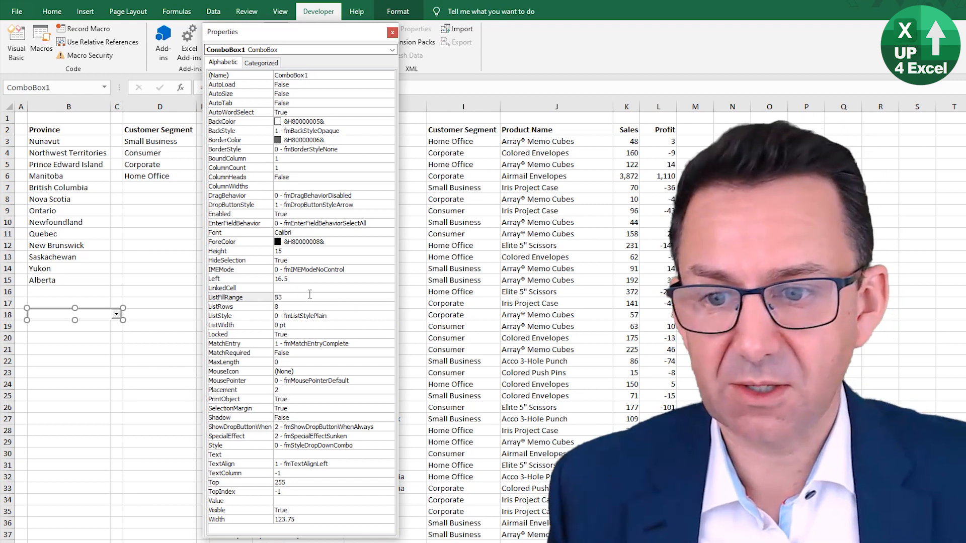
{"action": "type", "text": ":B15"}
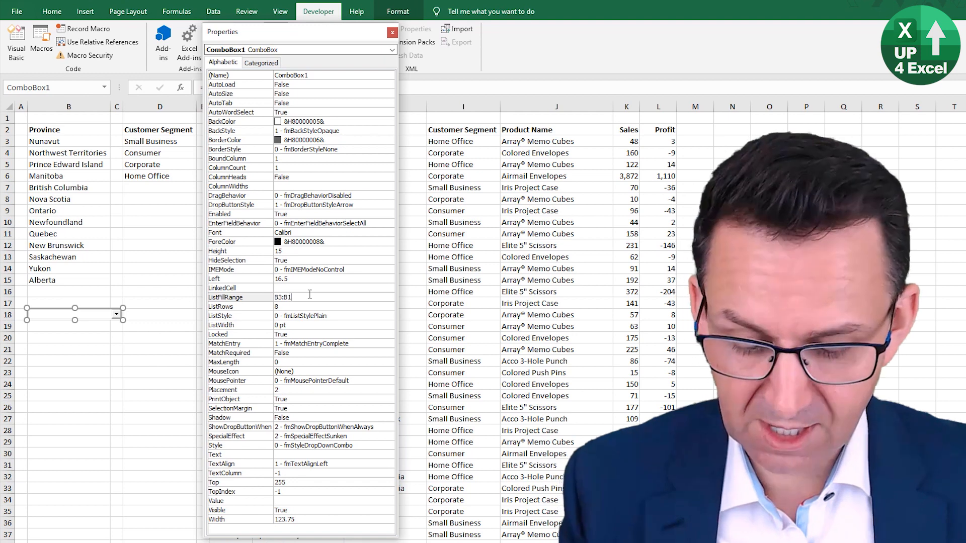
- Link the combo box to cell D18 and close its properties
{"action": "left_click", "coordinate": [293, 287]}
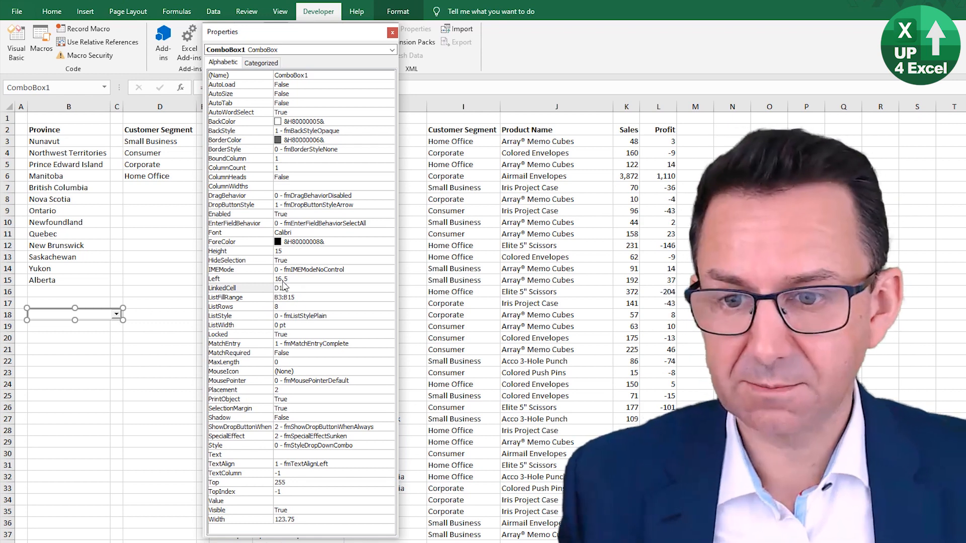
{"action": "left_click", "coordinate": [159, 326]}
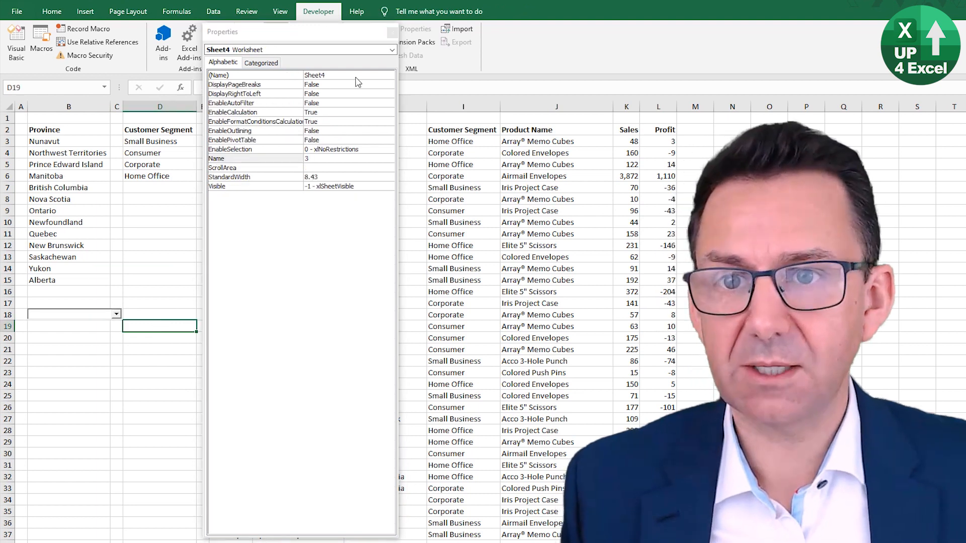
{"action": "left_click", "coordinate": [392, 32]}
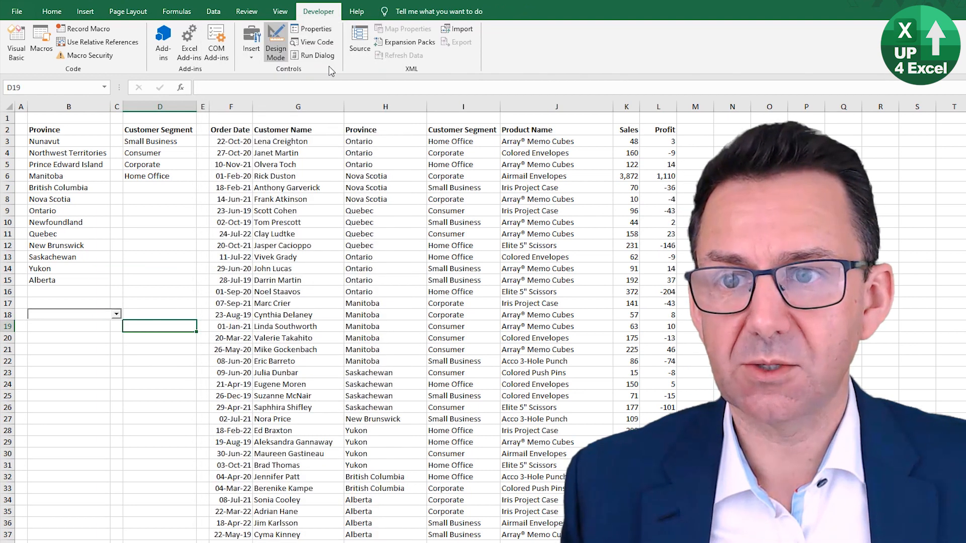
- Turn off Design Mode, choose Nova Scotia in the row 18 combo box and check linked cell D18
{"action": "left_click", "coordinate": [277, 45]}
{"action": "left_click", "coordinate": [116, 315]}
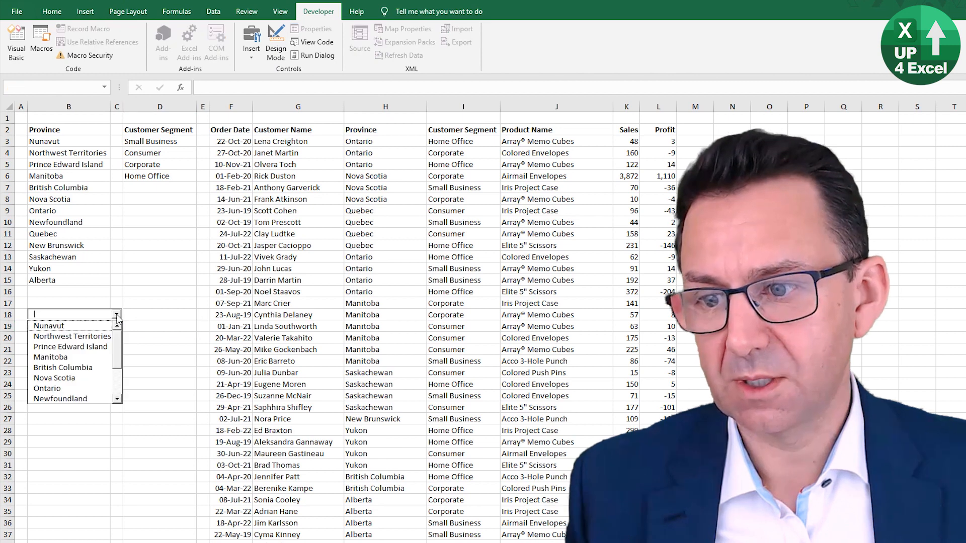
{"action": "mouse_move", "coordinate": [115, 334]}
{"action": "left_mouse_down"}
{"action": "mouse_move", "coordinate": [117, 359]}
{"action": "mouse_move", "coordinate": [119, 343]}
{"action": "left_mouse_up"}
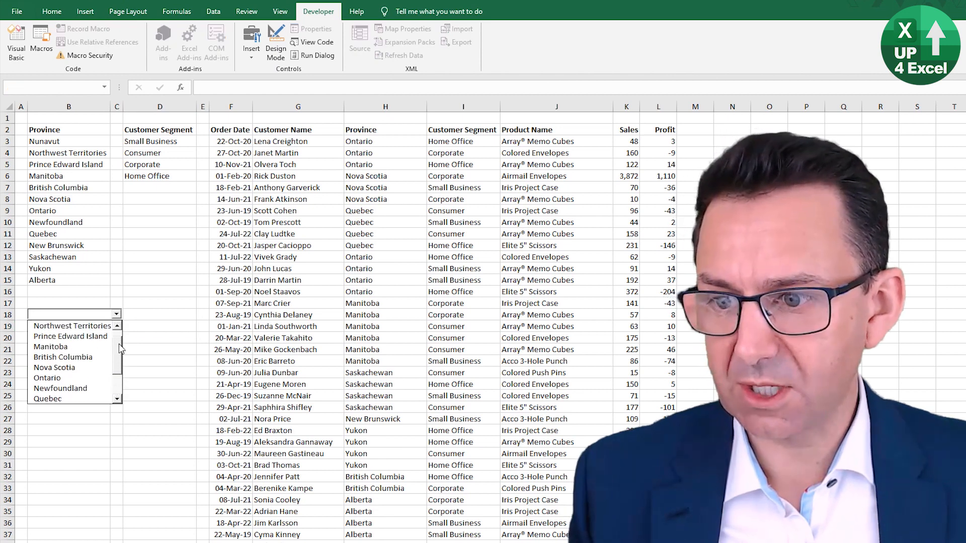
{"action": "left_click", "coordinate": [99, 368]}
{"action": "left_click", "coordinate": [153, 314]}
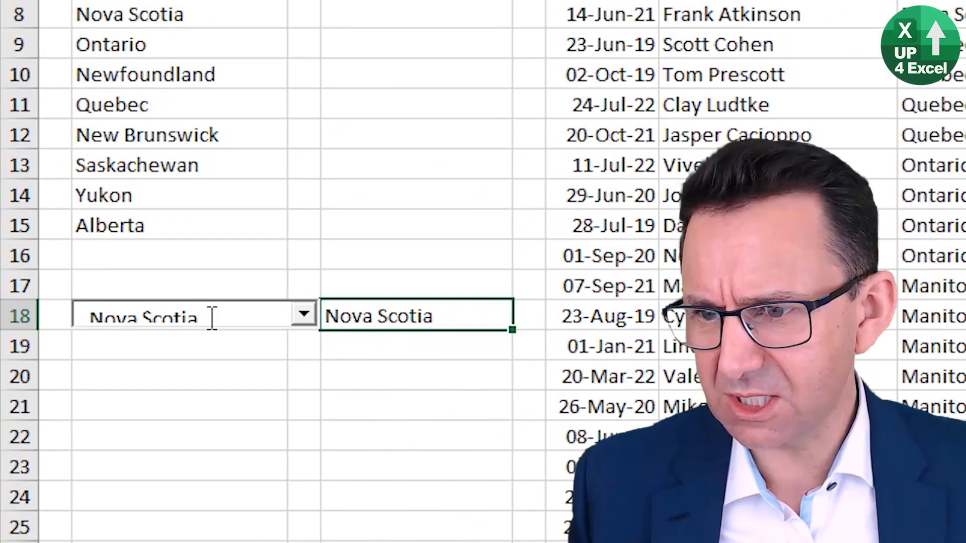
- Test the combo box further by choosing Newfoundland and then New Brunswick
{"action": "left_click_drag", "start_coordinate": [81, 316], "coordinate": [28, 317]}
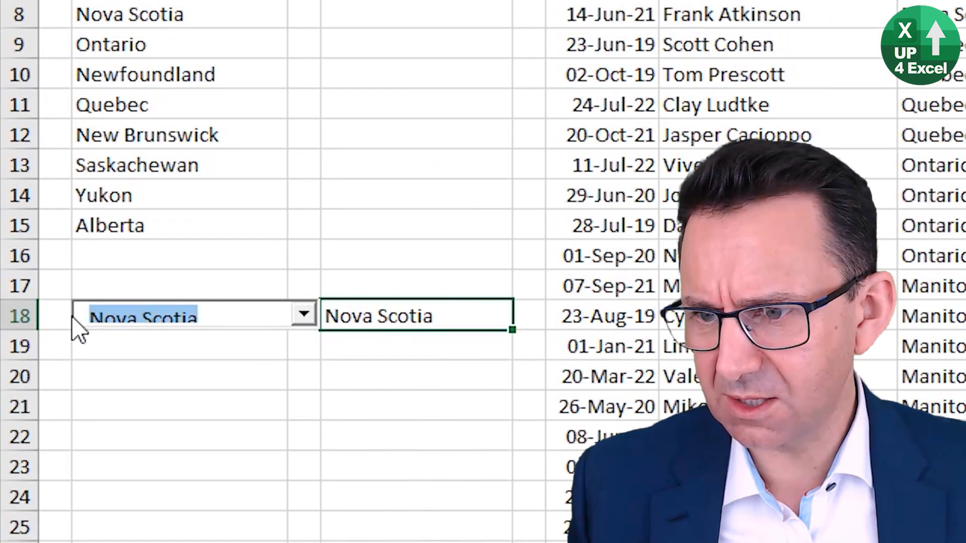
{"action": "left_click", "coordinate": [304, 316]}
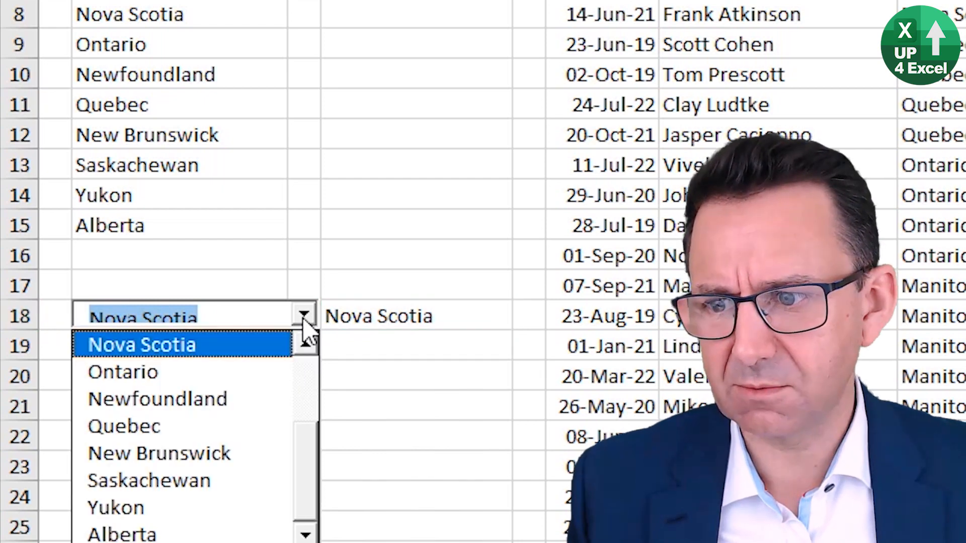
{"action": "left_click", "coordinate": [262, 399]}
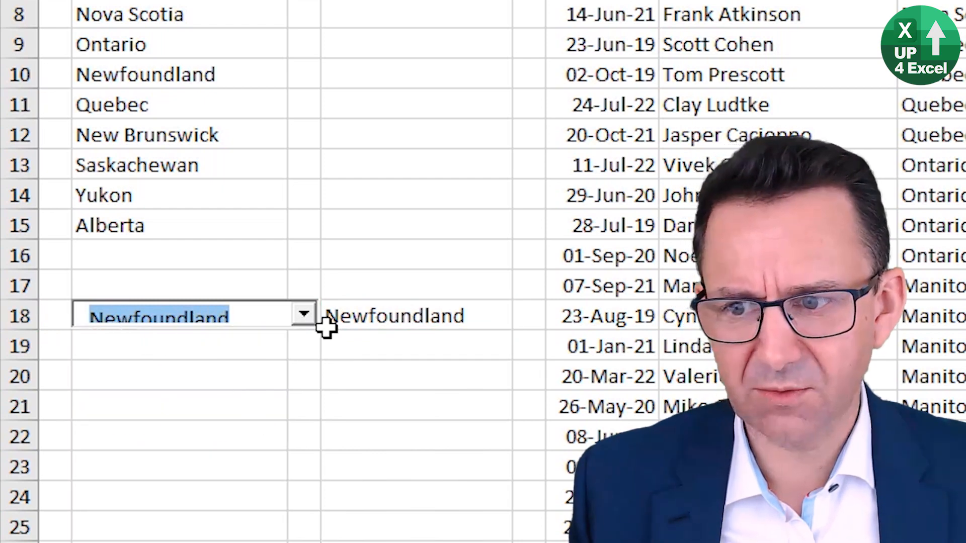
{"action": "left_click", "coordinate": [304, 316]}
{"action": "left_click", "coordinate": [194, 460]}
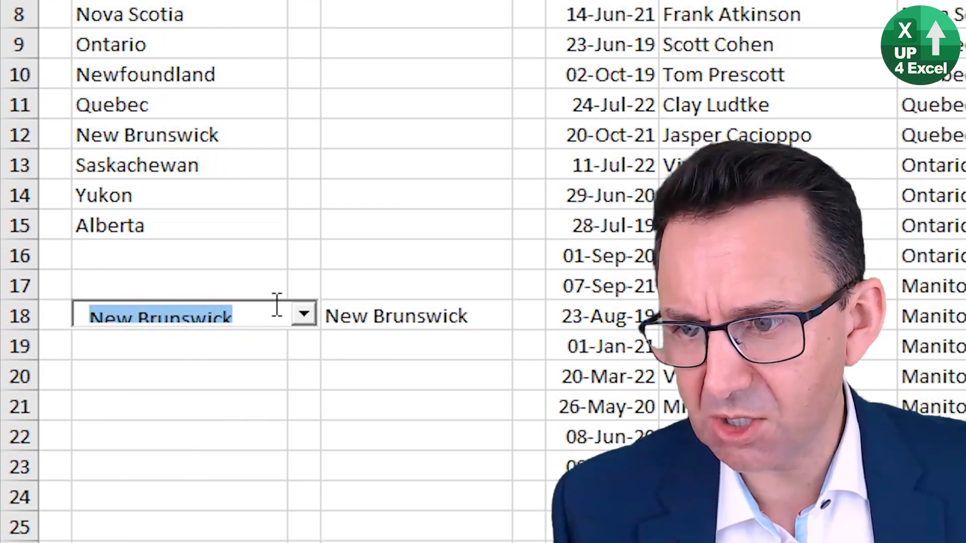
- Turn Design Mode back on and show the row 18 combo box's properties grouped by category
{"action": "left_click", "coordinate": [284, 406]}
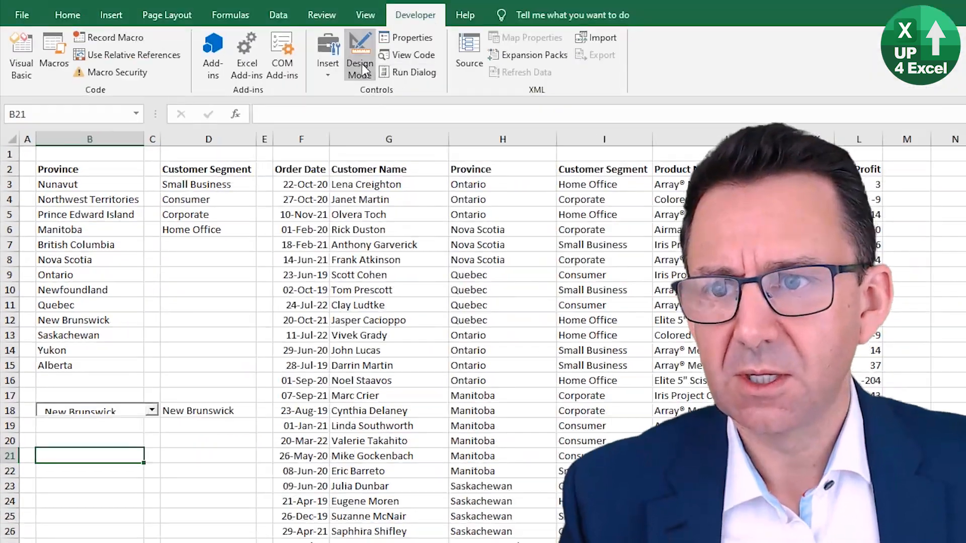
{"action": "left_click", "coordinate": [113, 412]}
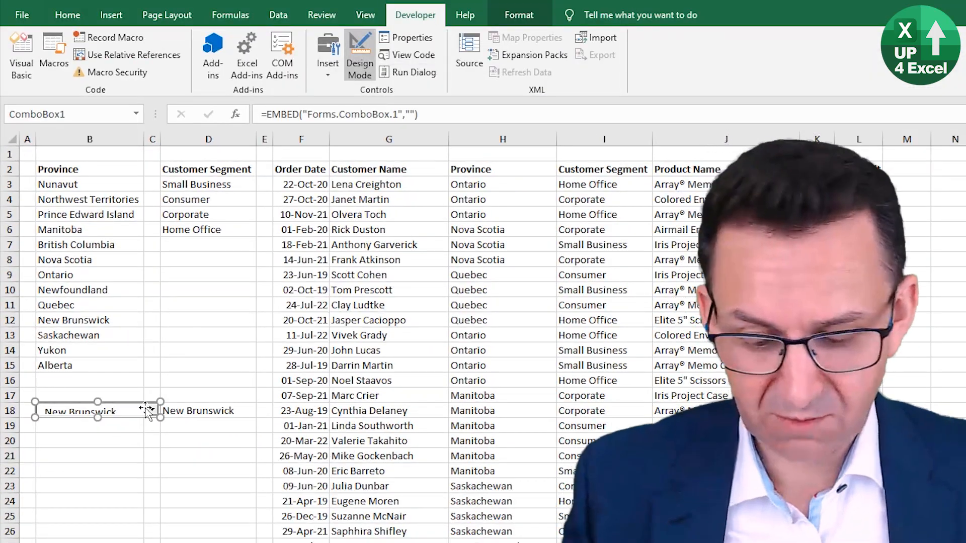
{"action": "right_click", "coordinate": [133, 411]}
{"action": "left_click", "coordinate": [206, 475]}
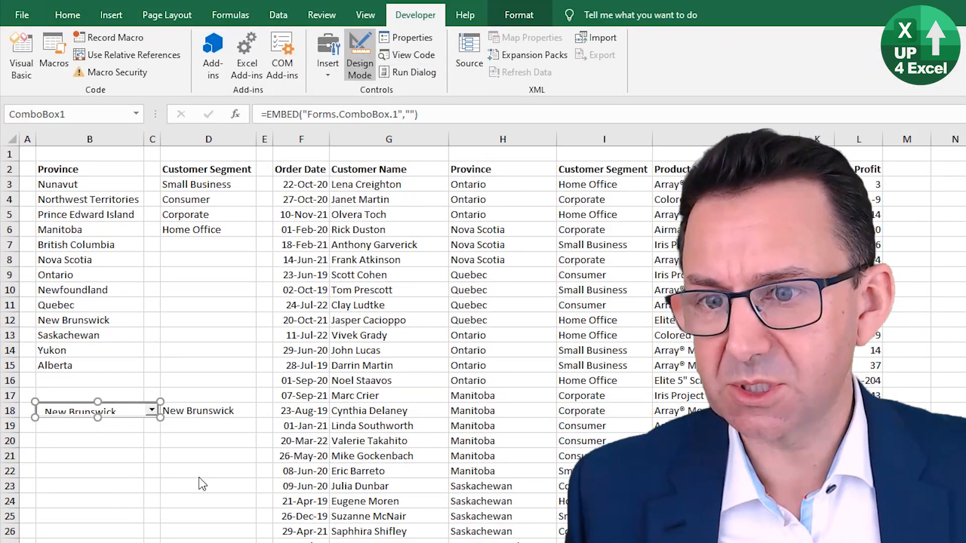
{"action": "left_click", "coordinate": [340, 81]}
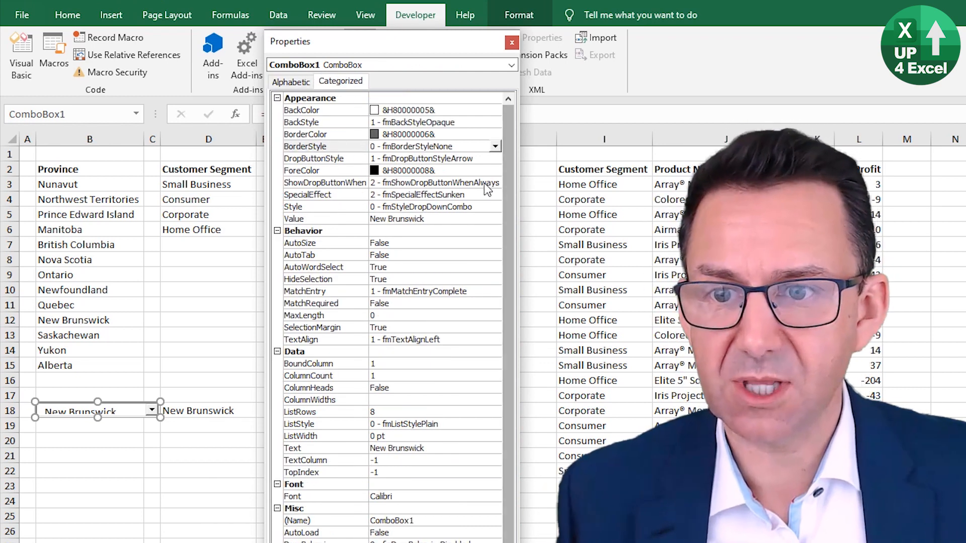
- Set the combo box's SpecialEffect to fmSpecialEffectFlat and its BorderStyle to fmBorderStyleSingle
{"action": "left_click", "coordinate": [476, 196]}
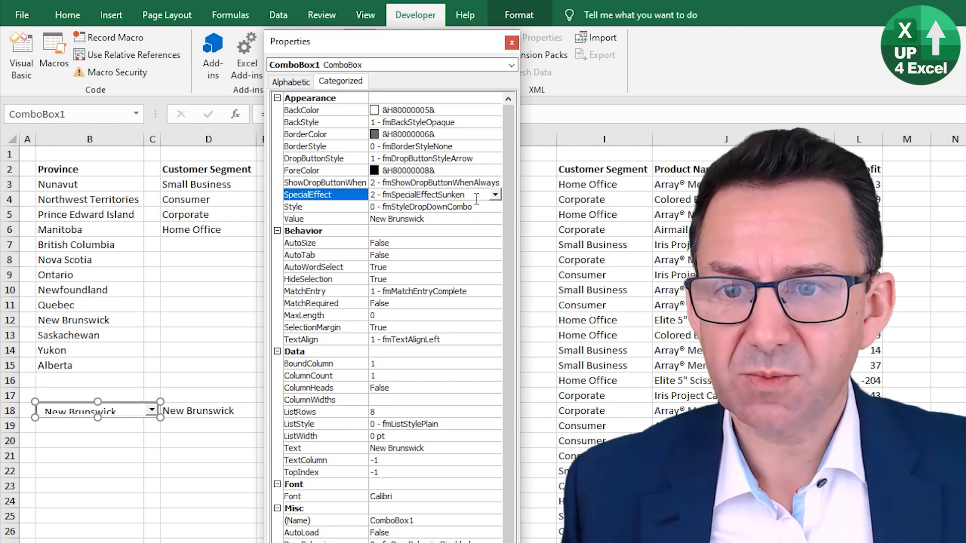
{"action": "left_click", "coordinate": [495, 196]}
{"action": "left_click", "coordinate": [462, 208]}
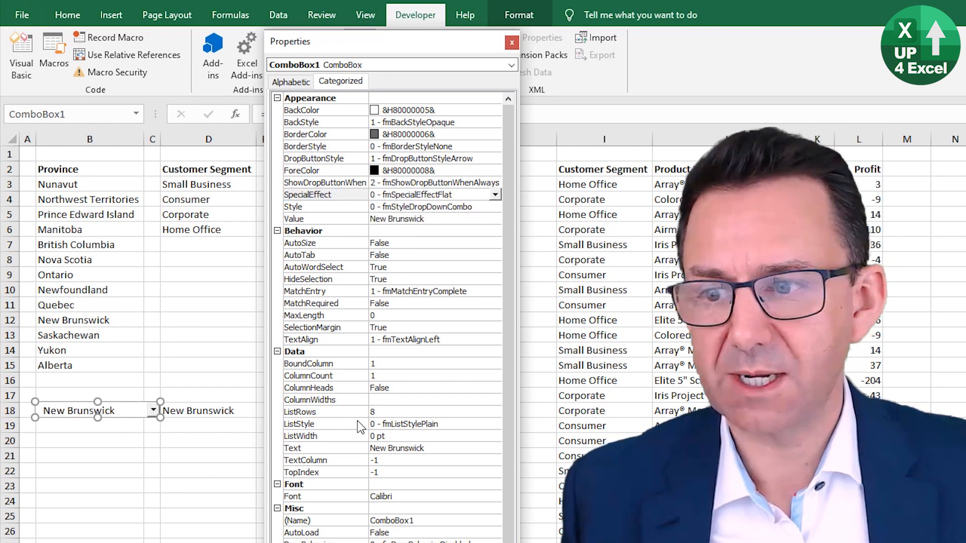
{"action": "left_click", "coordinate": [471, 147]}
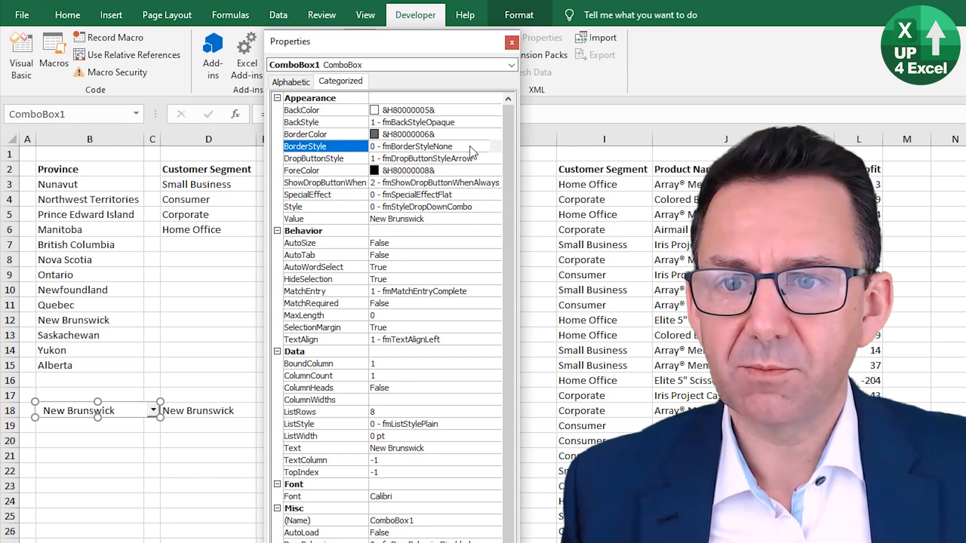
{"action": "left_click", "coordinate": [495, 147]}
{"action": "left_click", "coordinate": [469, 165]}
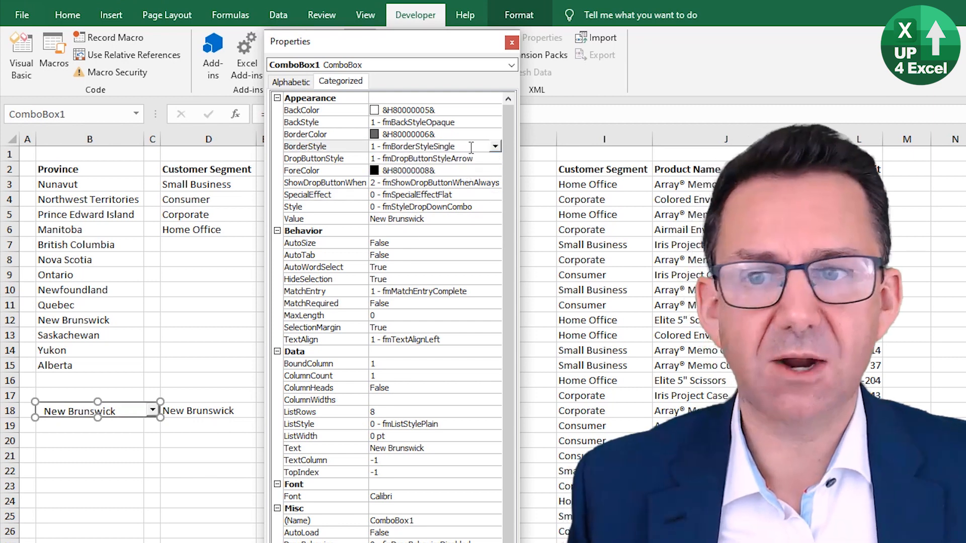
{"action": "left_click", "coordinate": [151, 514]}
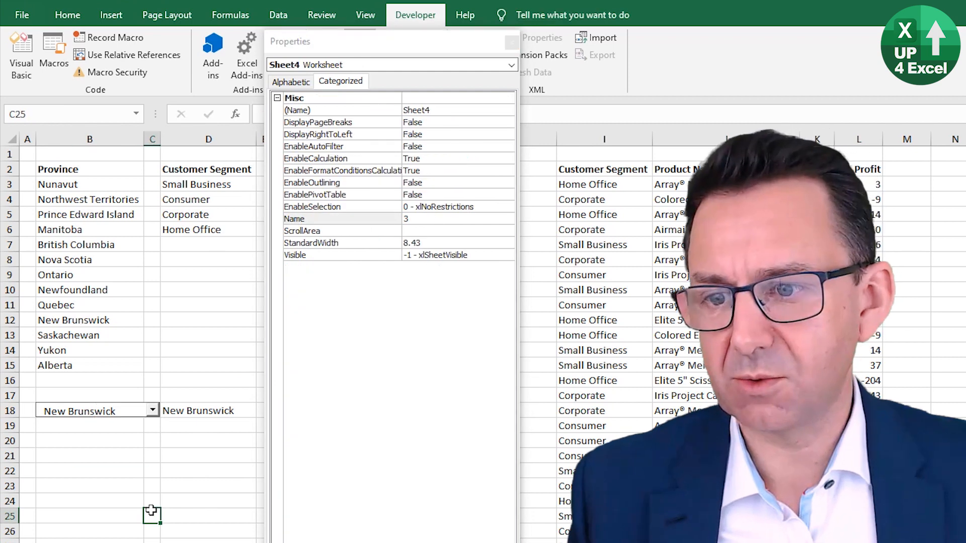
- Select the row 18 combo box and set its ForeColor to the Active Title Bar system colour
{"action": "left_click", "coordinate": [153, 412]}
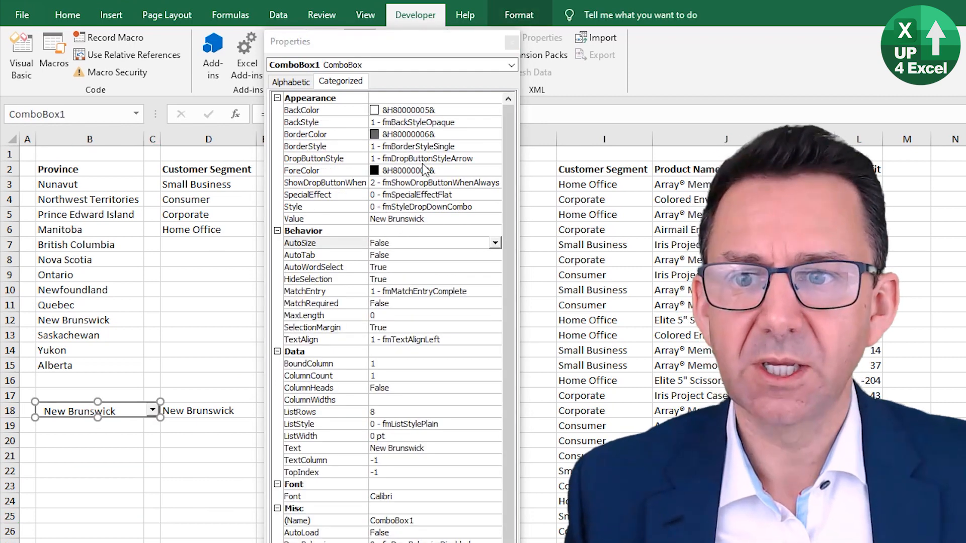
{"action": "left_click", "coordinate": [473, 171]}
{"action": "left_click", "coordinate": [495, 171]}
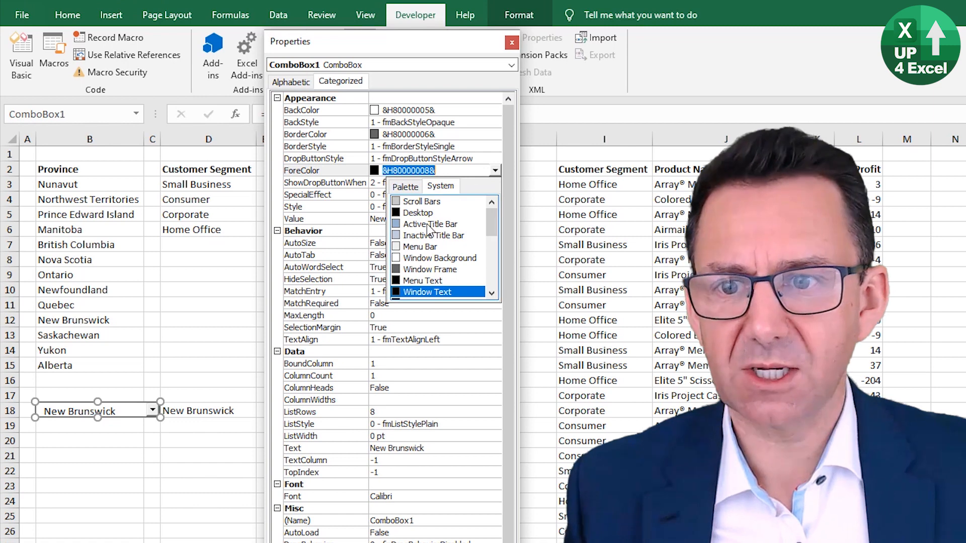
{"action": "left_click", "coordinate": [427, 224]}
- Check the palette colours for the combo box's ForeColor, and set it to the Desktop system colour
{"action": "left_click", "coordinate": [495, 170]}
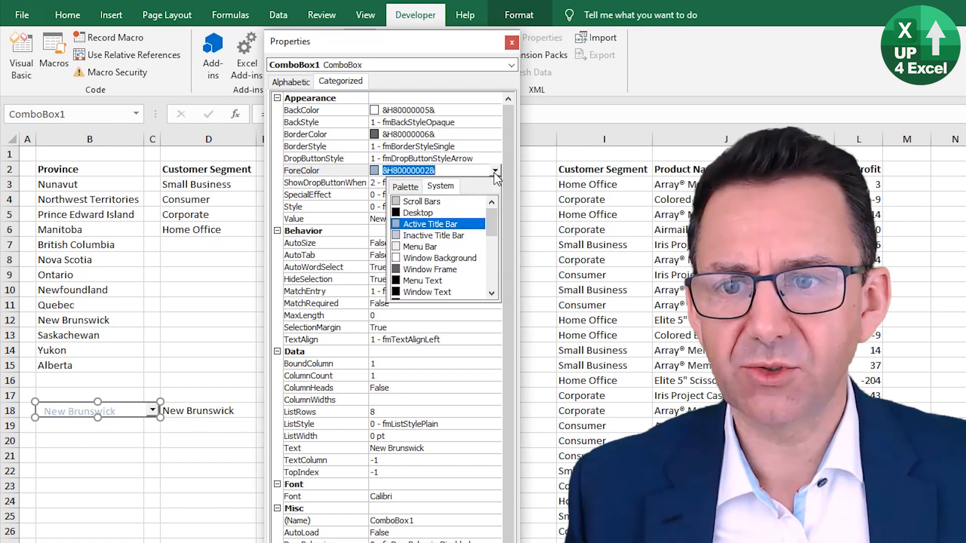
{"action": "left_click", "coordinate": [406, 186]}
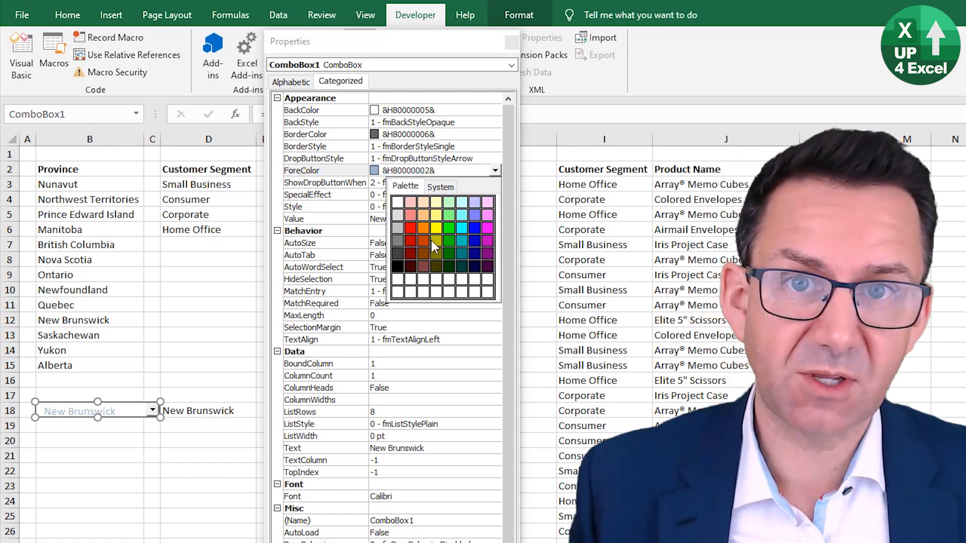
{"action": "left_click", "coordinate": [440, 192]}
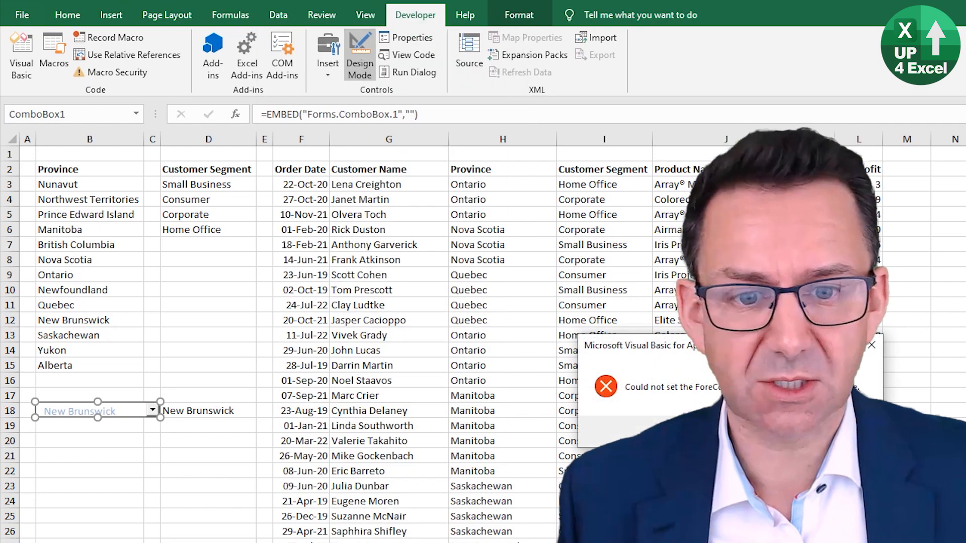
{"action": "key", "text": "Return"}
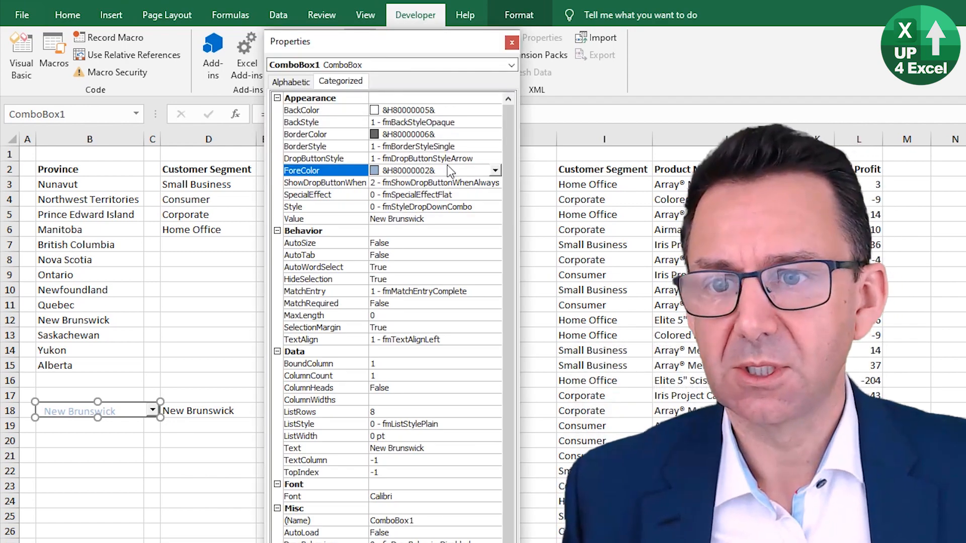
{"action": "left_click", "coordinate": [496, 171]}
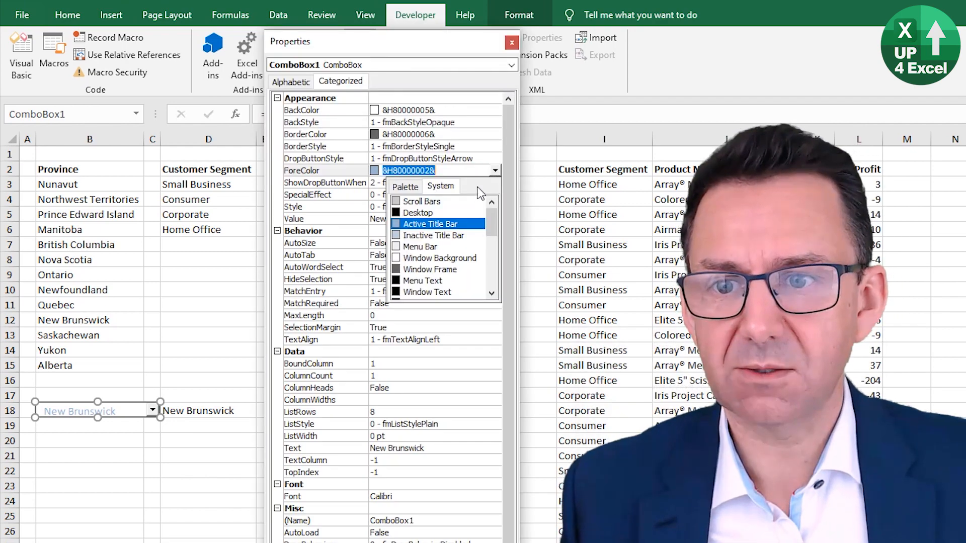
{"action": "left_click", "coordinate": [405, 215]}
- Examine the palette and system colours offered for the combo box's BorderColor without choosing one
{"action": "left_click", "coordinate": [491, 135]}
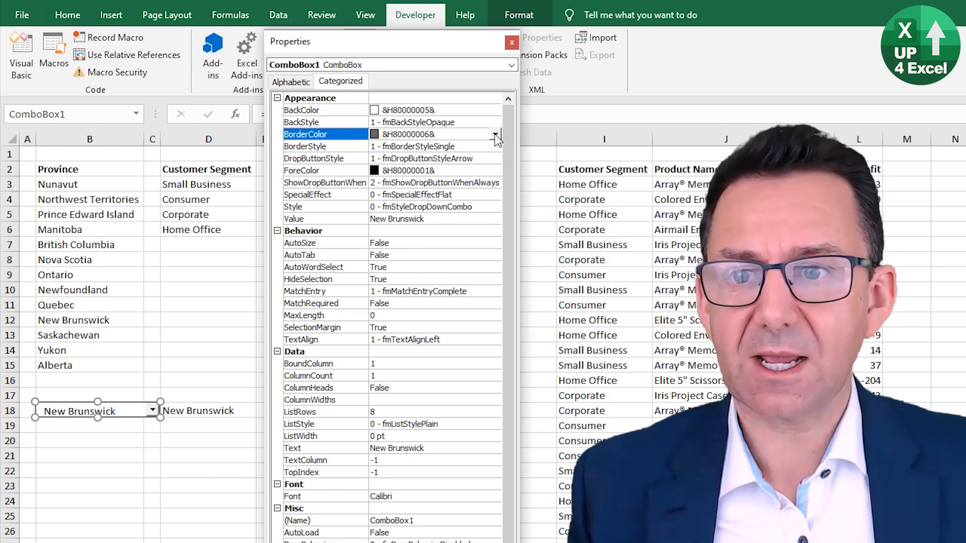
{"action": "left_click", "coordinate": [494, 134]}
{"action": "mouse_move", "coordinate": [491, 181]}
{"action": "left_mouse_down"}
{"action": "mouse_move", "coordinate": [491, 224]}
{"action": "mouse_move", "coordinate": [490, 175]}
{"action": "left_mouse_up"}
{"action": "left_click", "coordinate": [407, 151]}
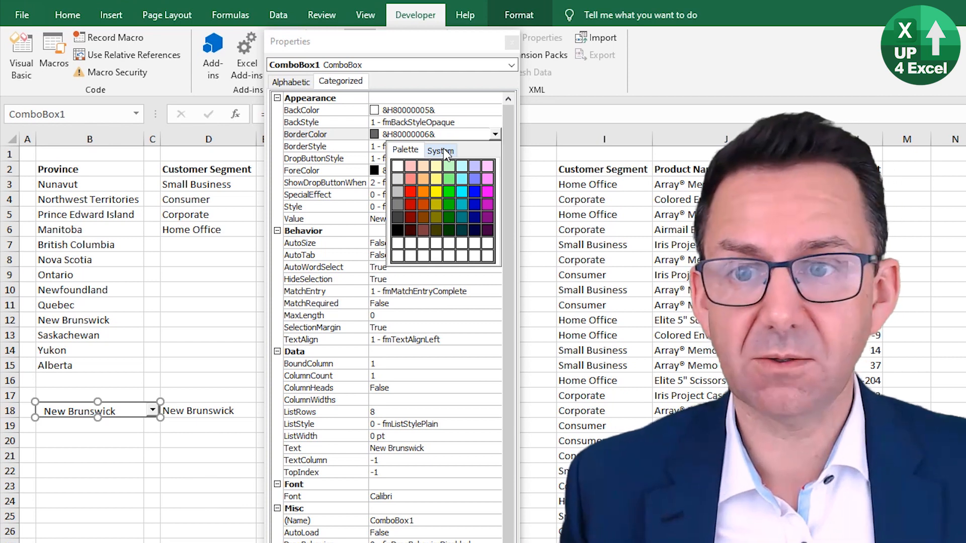
{"action": "left_click", "coordinate": [445, 152]}
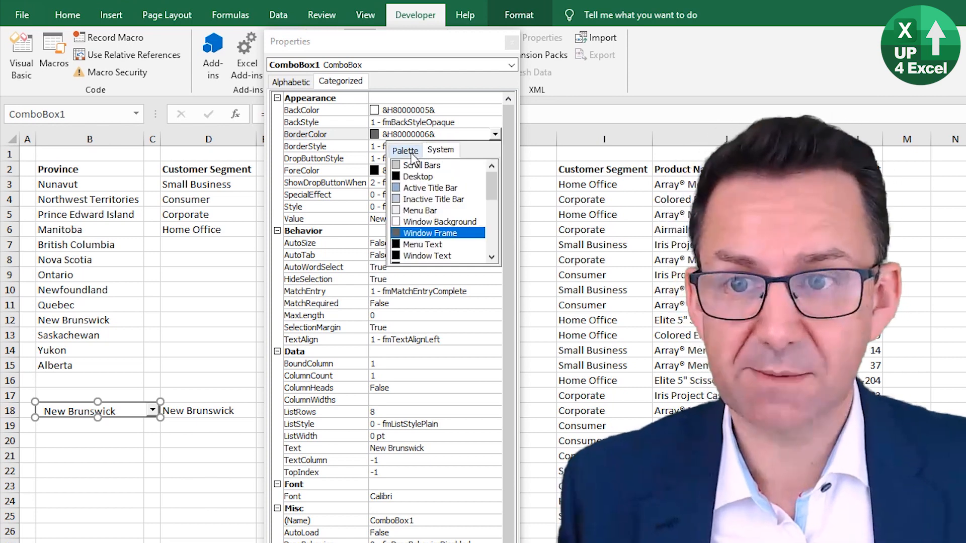
{"action": "left_click", "coordinate": [496, 135]}
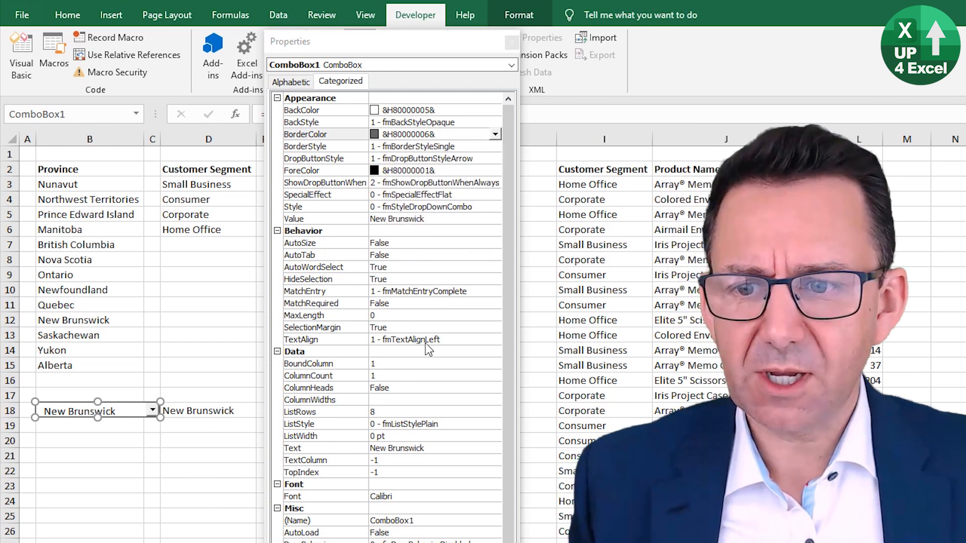
- Set the combo box's font style to Bold Italic
{"action": "left_click", "coordinate": [498, 496]}
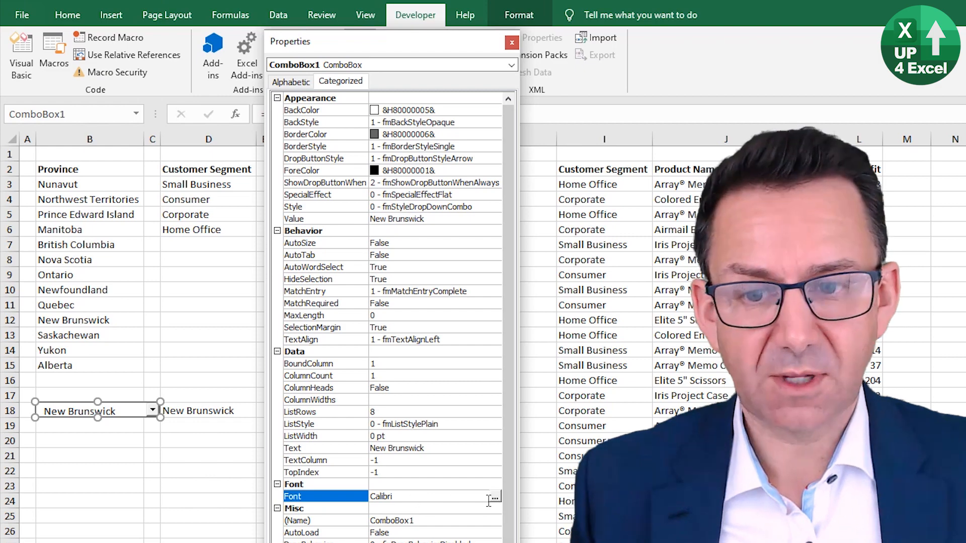
{"action": "left_click", "coordinate": [495, 498]}
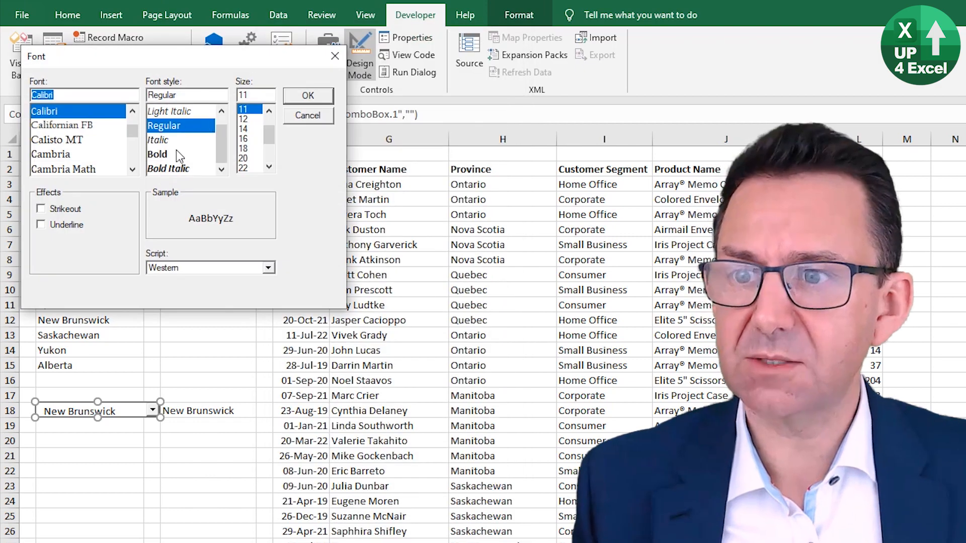
{"action": "left_click", "coordinate": [177, 170]}
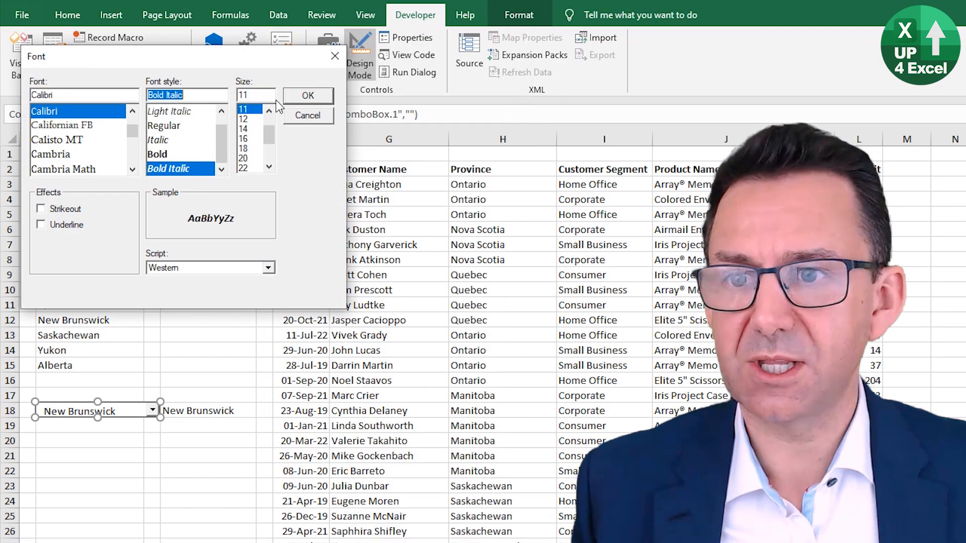
{"action": "left_click", "coordinate": [305, 96]}
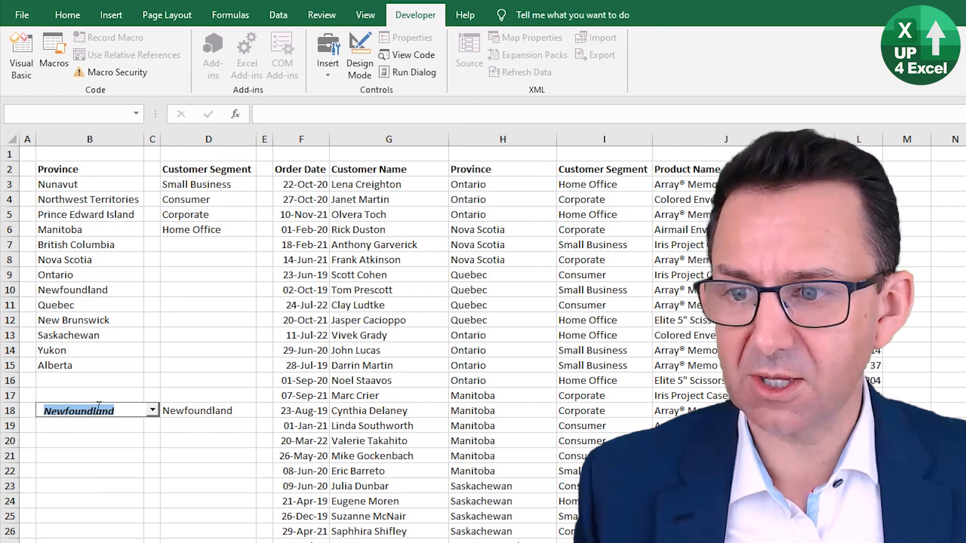
- Leave the combo box and check its linked cell D18
{"action": "left_click", "coordinate": [129, 438]}
{"action": "left_click", "coordinate": [208, 411]}
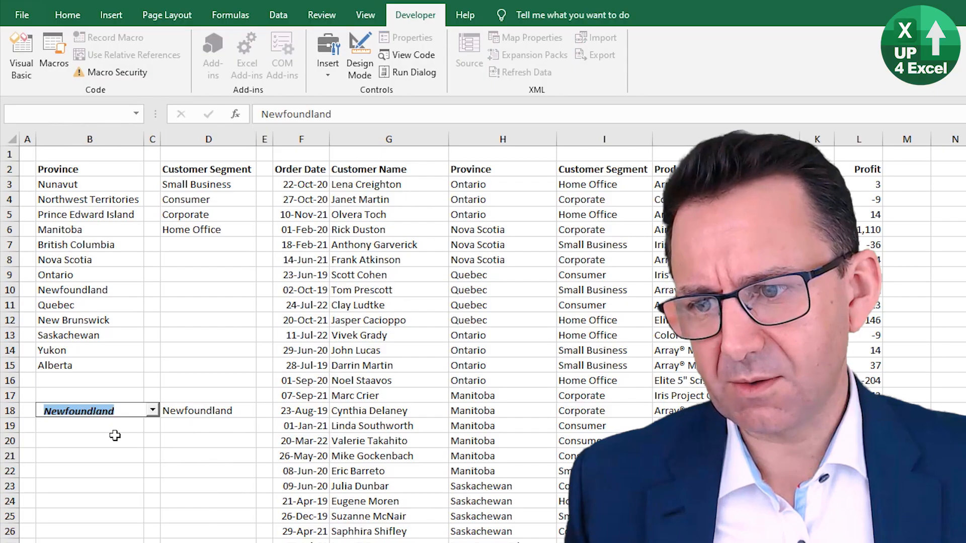
{"action": "left_click", "coordinate": [89, 440]}
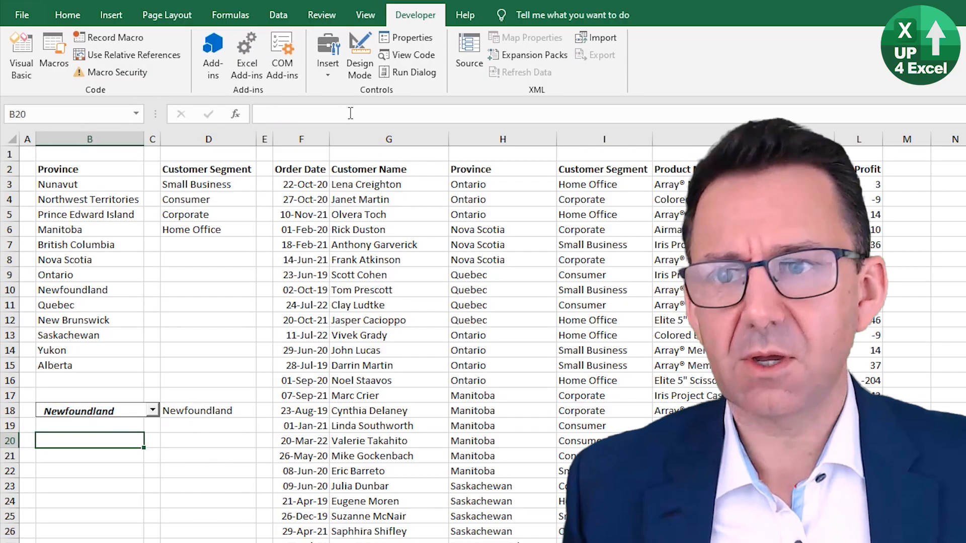
- Turn on Design Mode and open the combo box's ComboBox1_Change event procedure in the VBA editor
{"action": "left_click", "coordinate": [359, 55]}
{"action": "right_click", "coordinate": [122, 410]}
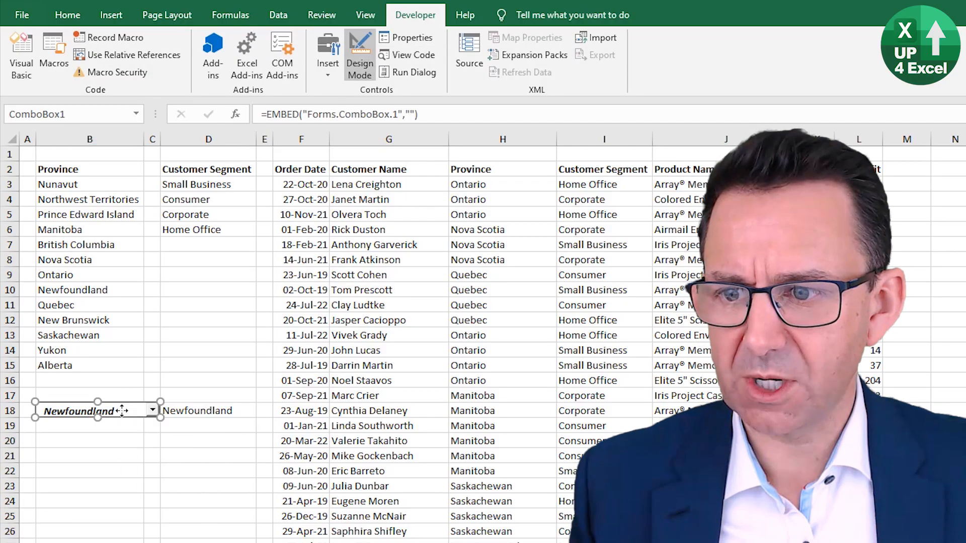
{"action": "left_click", "coordinate": [169, 495]}
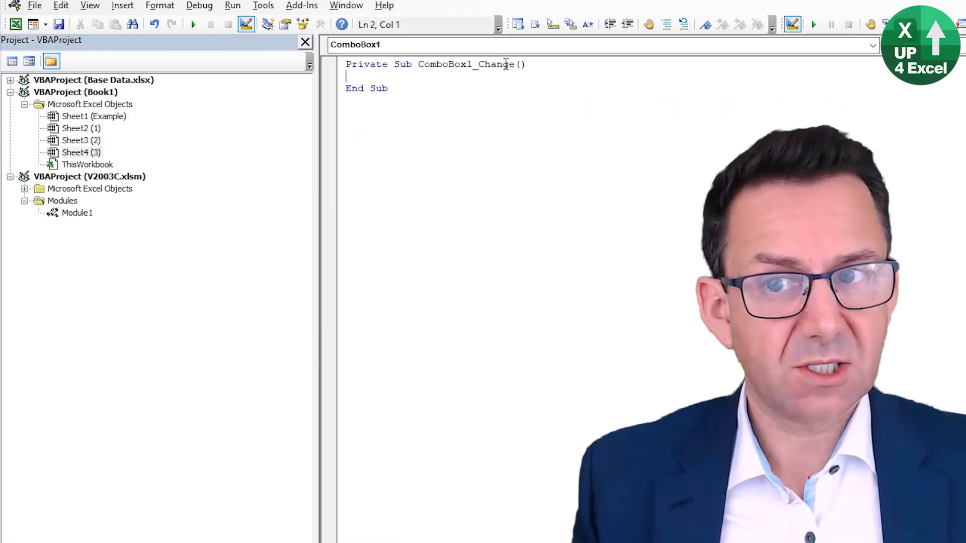
{"action": "left_click_drag", "start_coordinate": [519, 64], "coordinate": [419, 63]}
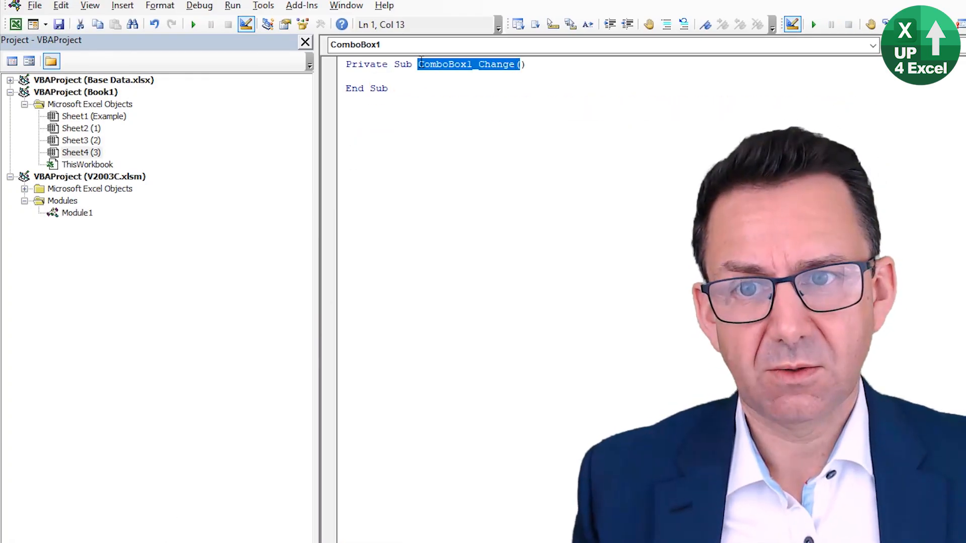
{"action": "left_click", "coordinate": [407, 79]}
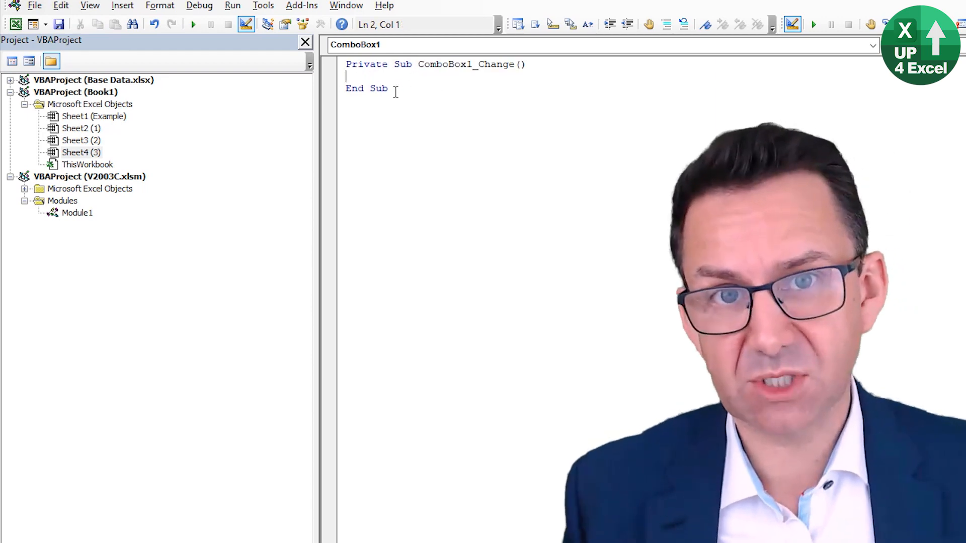
- Check the combo box on the worksheet, return to the VBA editor and add MsgBox "Change" to the ComboBox1_Change procedure
{"action": "key", "text": "alt+Tab"}
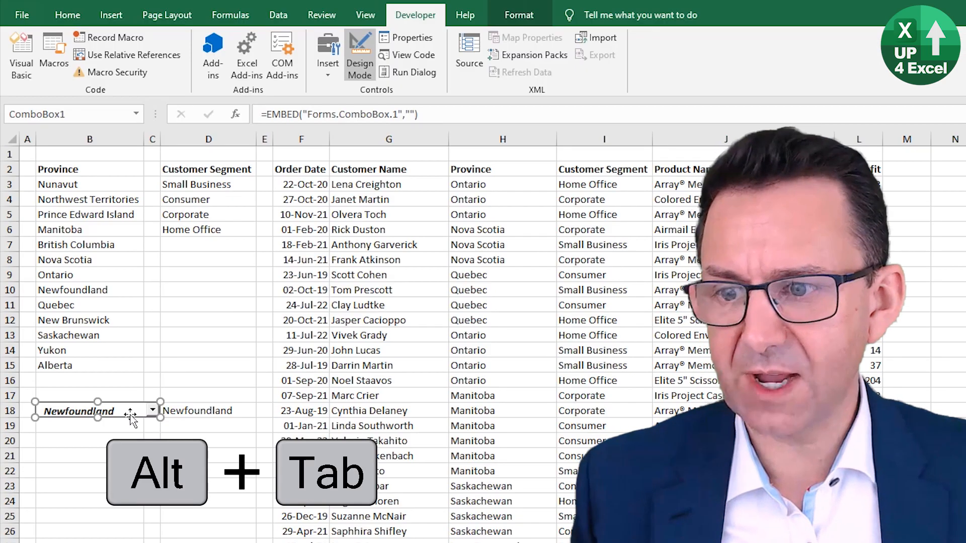
{"action": "key", "text": "alt+Tab"}
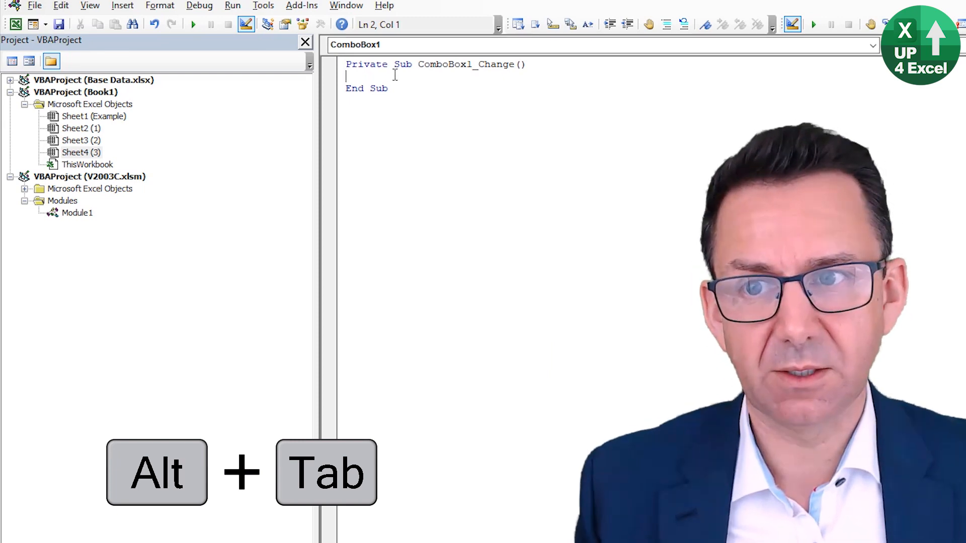
{"action": "key", "text": "Tab"}
{"action": "type", "text": "ms"}
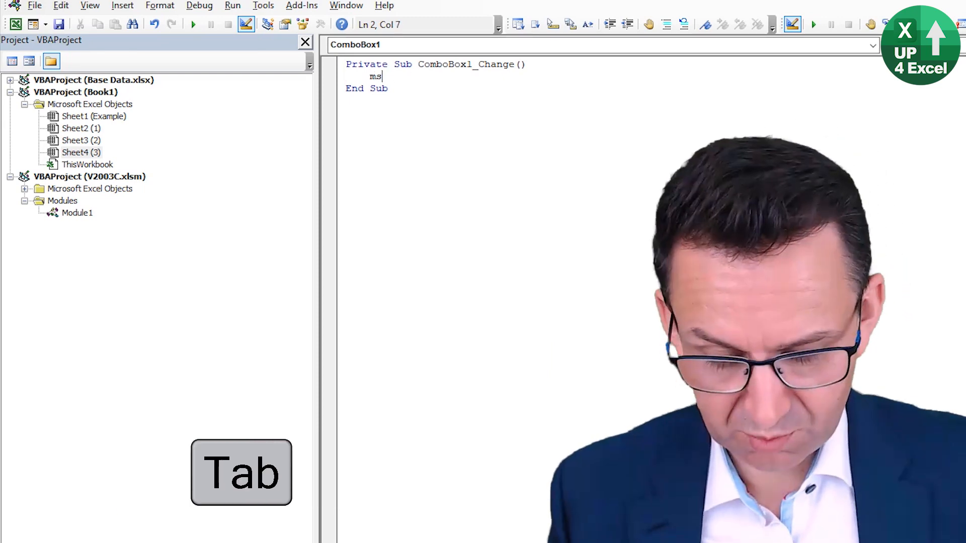
{"action": "type", "text": "gbox("}
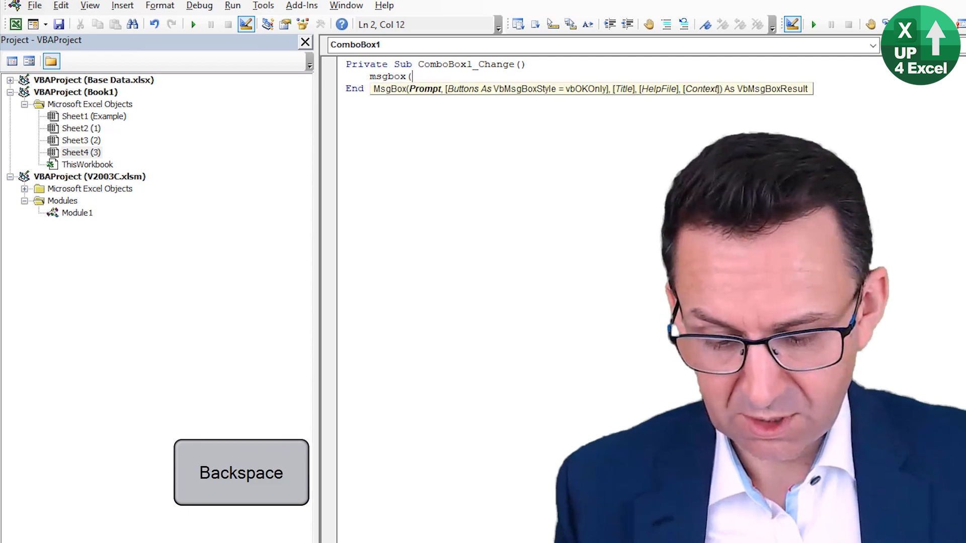
{"action": "key", "text": "BackSpace"}
{"action": "type", "text": " \"Change"}
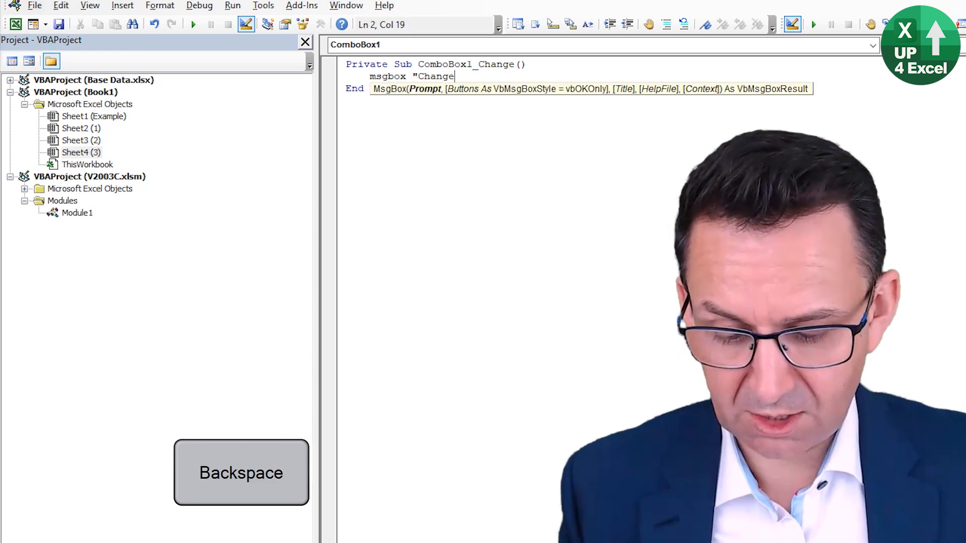
{"action": "type", "text": "\""}
{"action": "key", "text": "Return"}
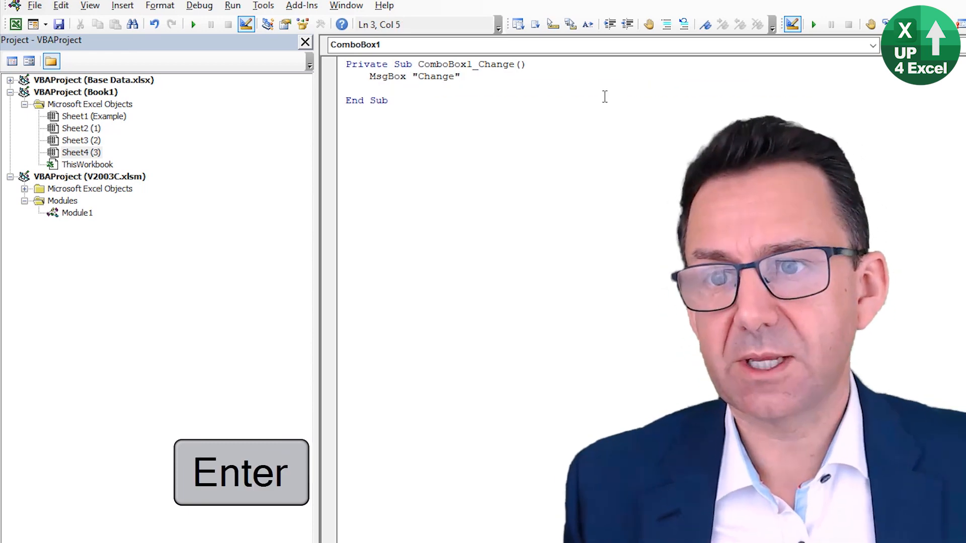
- Return to the worksheet, turn off Design Mode and test the change event by choosing New Brunswick in the combo box, dismissing the message
{"action": "key", "text": "alt+Tab"}
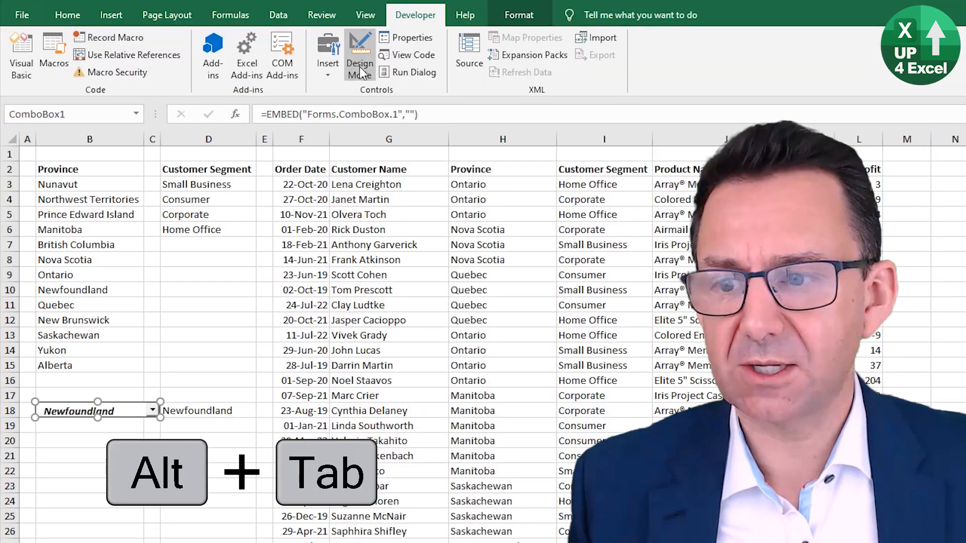
{"action": "left_click", "coordinate": [360, 71]}
{"action": "left_click", "coordinate": [152, 410]}
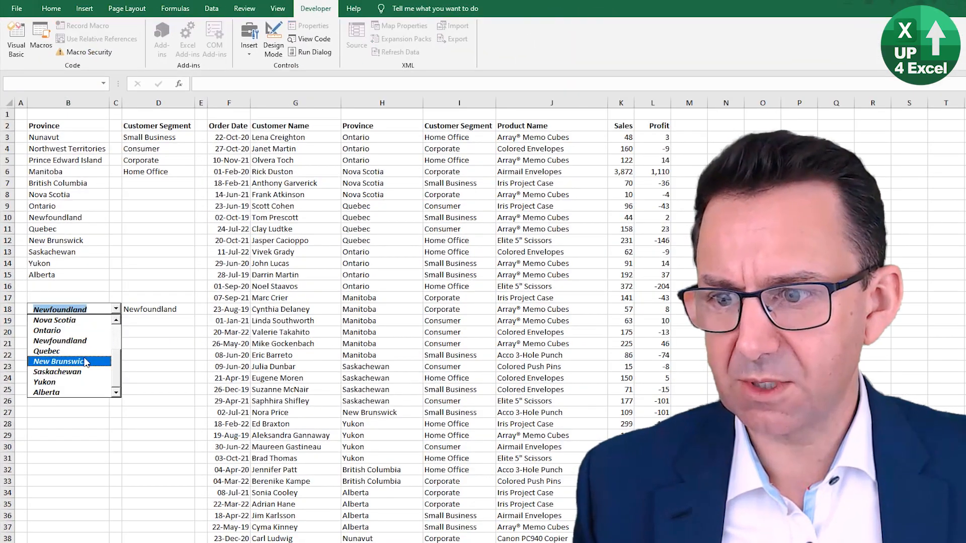
{"action": "left_click", "coordinate": [85, 362]}
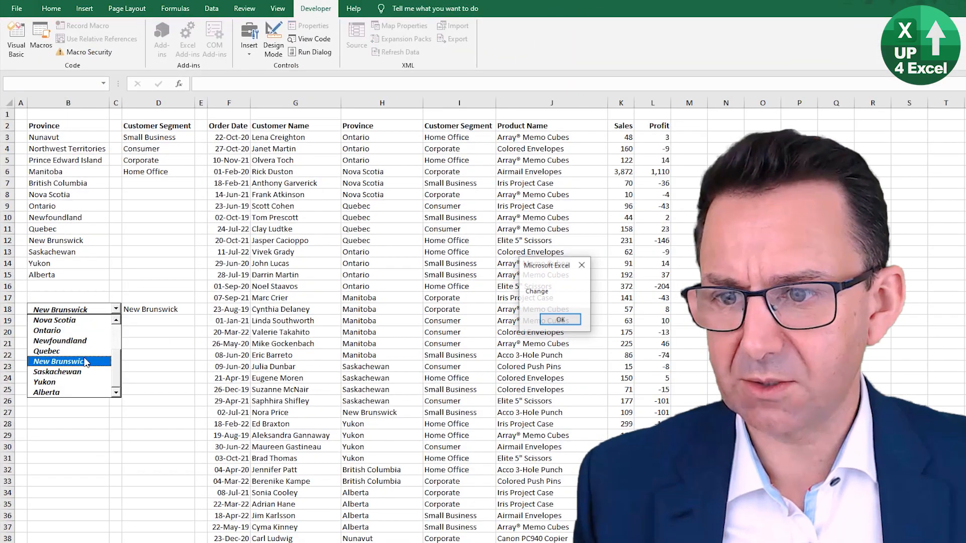
{"action": "left_click", "coordinate": [560, 320]}
{"action": "left_click", "coordinate": [104, 367]}
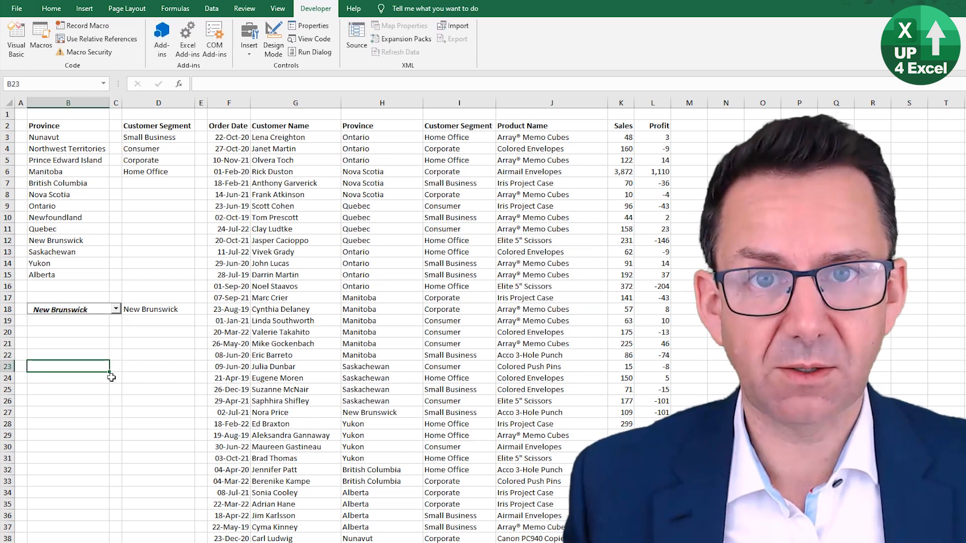
{"action": "left_click", "coordinate": [103, 308]}
{"action": "left_click", "coordinate": [101, 329]}
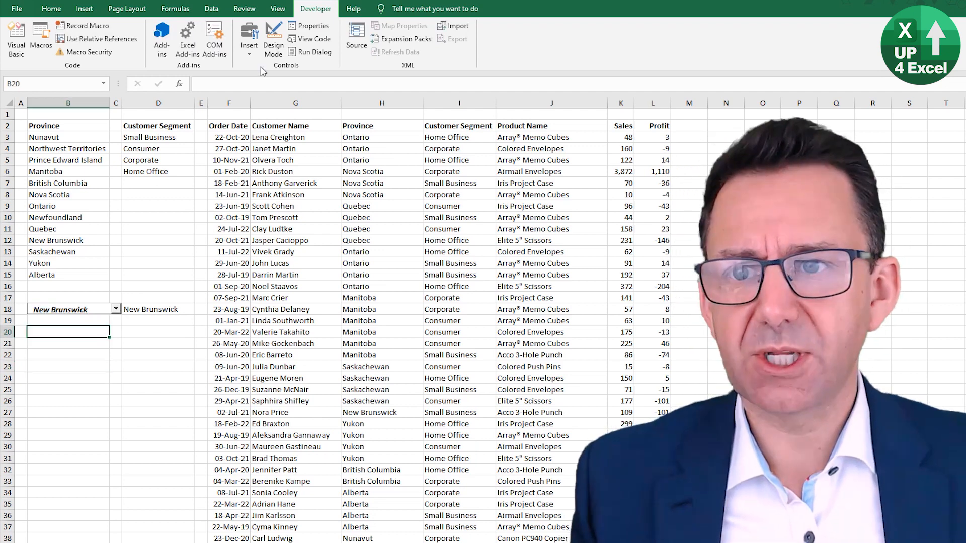
- Turn Design Mode back on, reopen the combo box's code and list the events available for ComboBox1
{"action": "left_click", "coordinate": [272, 48]}
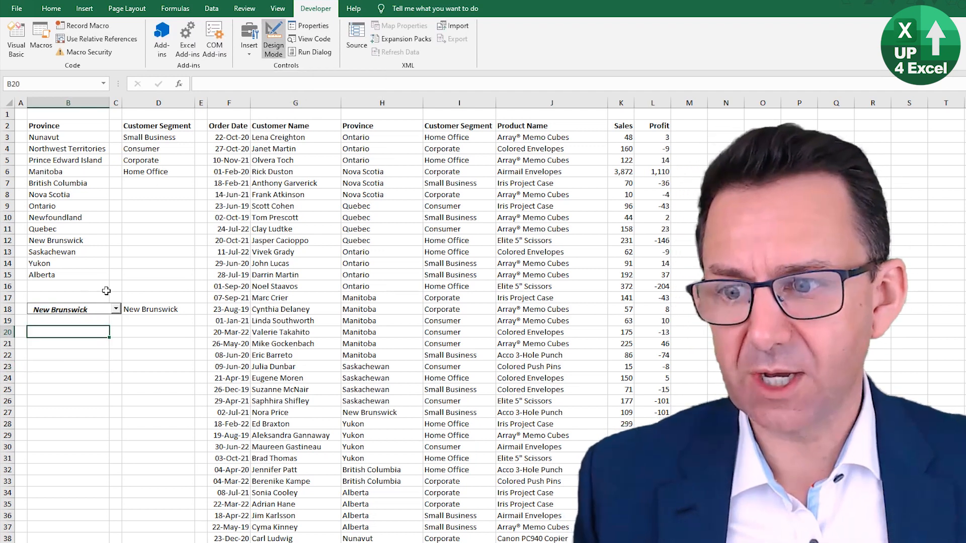
{"action": "right_click", "coordinate": [99, 309]}
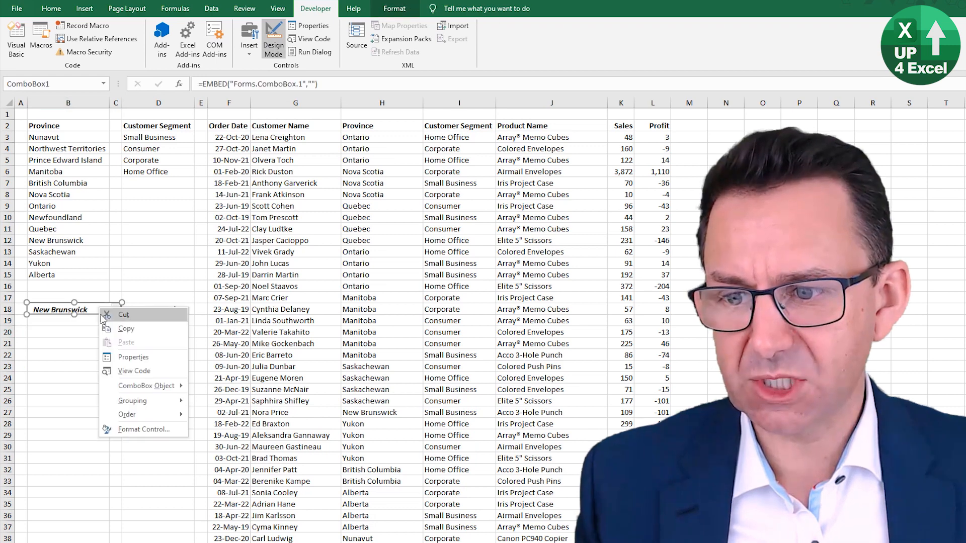
{"action": "left_click", "coordinate": [156, 371]}
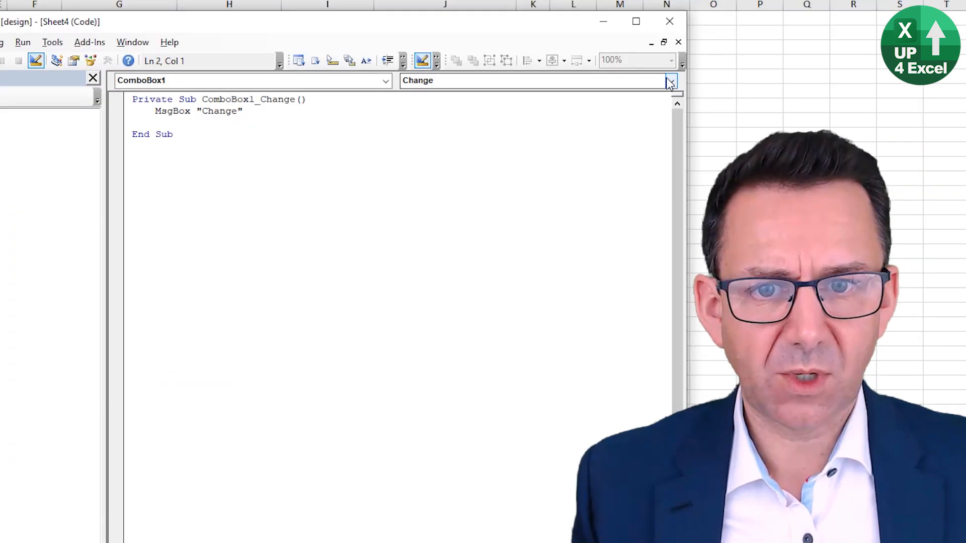
{"action": "left_click_drag", "start_coordinate": [556, 20], "coordinate": [455, 10]}
{"action": "left_click", "coordinate": [526, 70]}
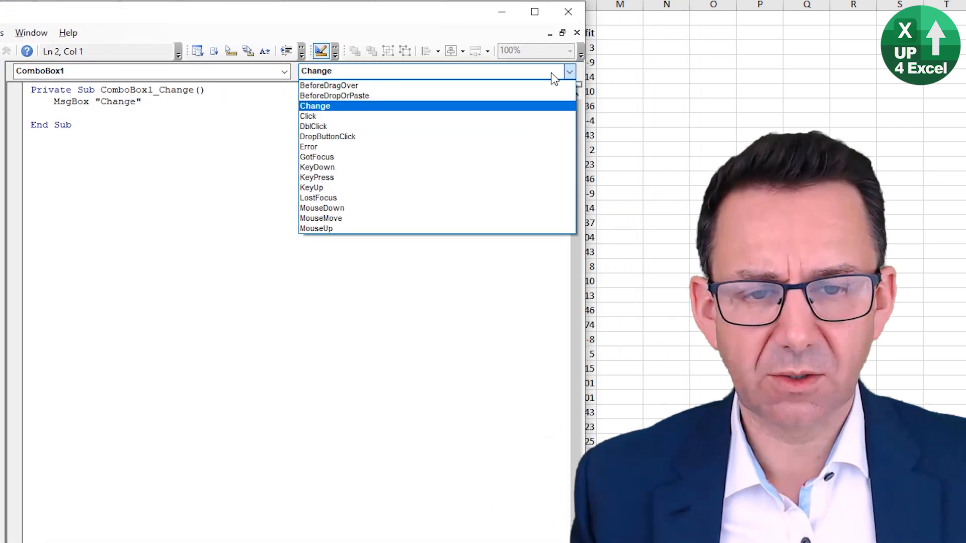
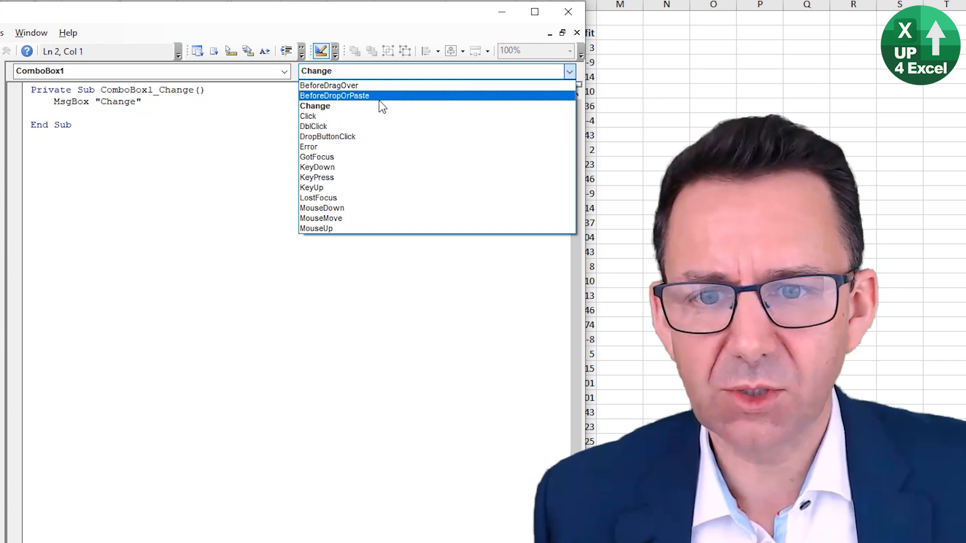
- Add a ComboBox1_Click event procedure with a blank line in it, and move the code window aside to reach the worksheet
{"action": "left_click", "coordinate": [154, 103]}
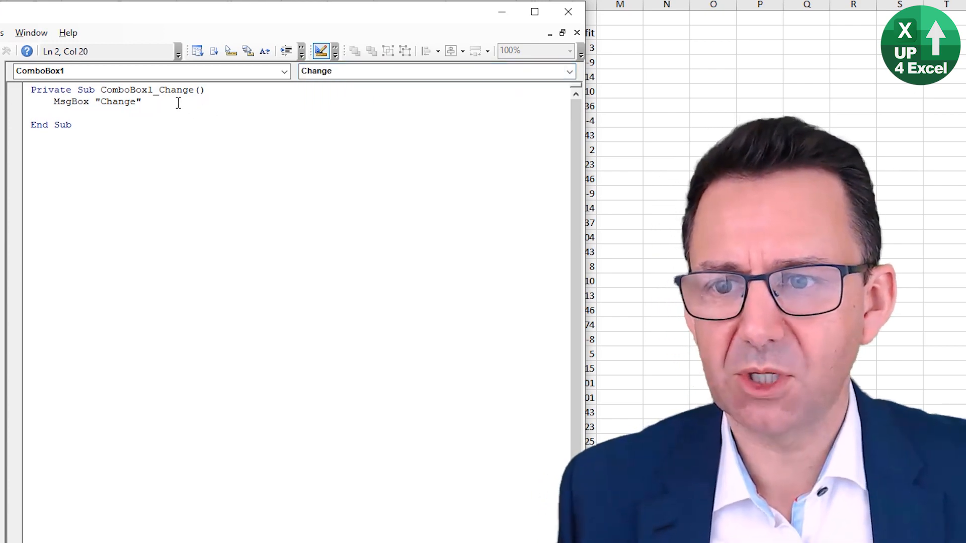
{"action": "left_click", "coordinate": [419, 72]}
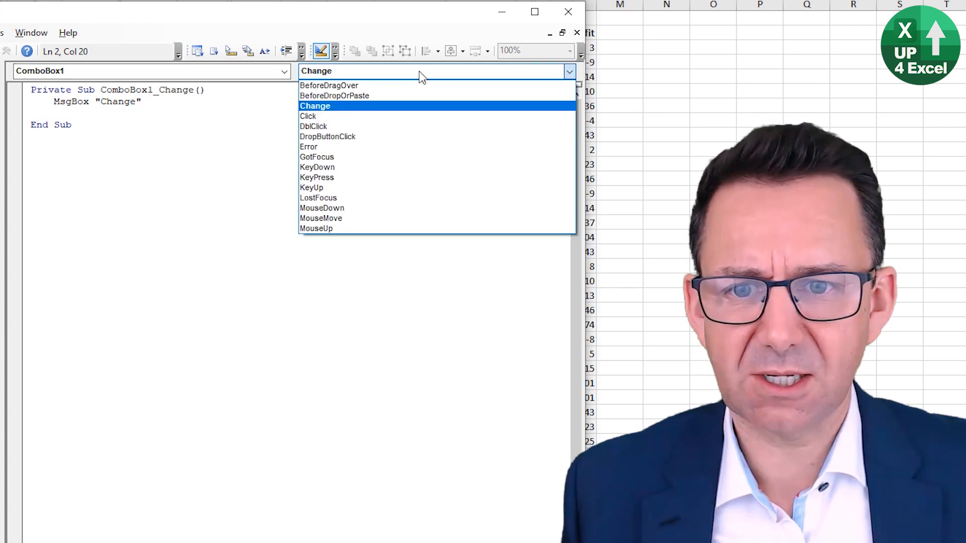
{"action": "left_click", "coordinate": [393, 116]}
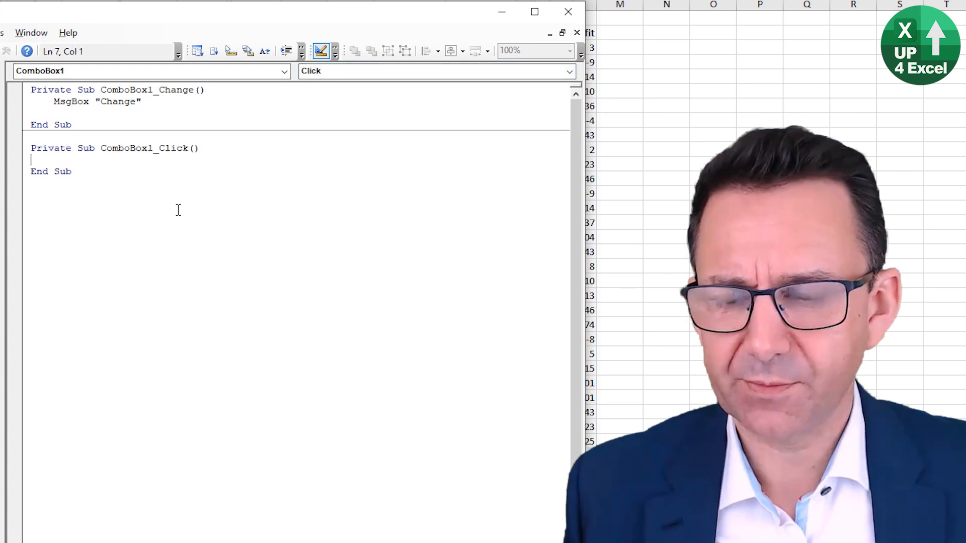
{"action": "key", "text": "Return"}
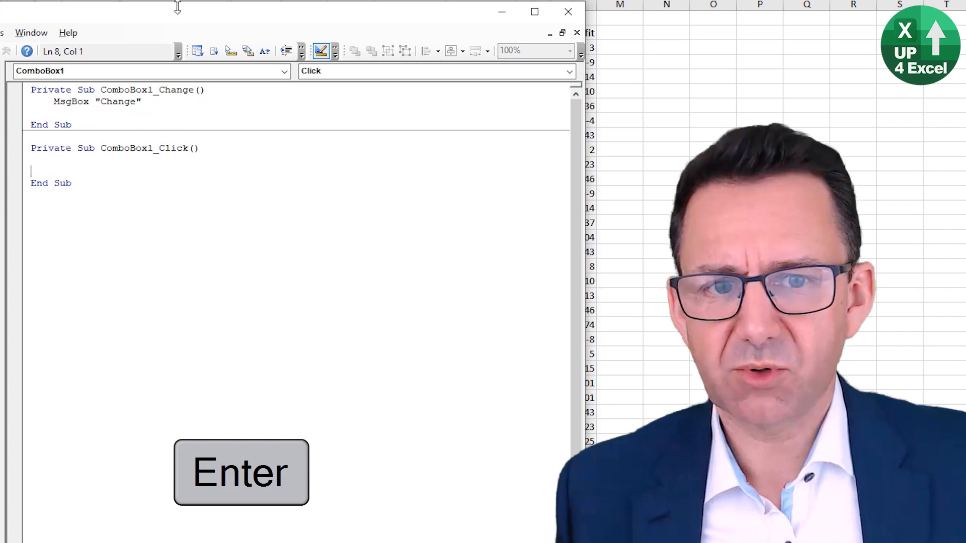
{"action": "left_click_drag", "start_coordinate": [172, 17], "coordinate": [487, 0]}
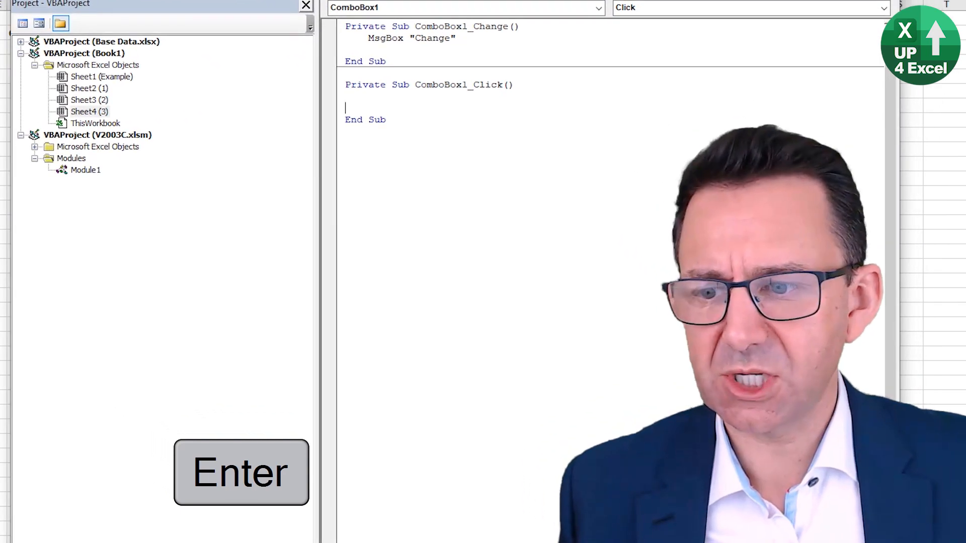
- Open the combo box's properties on the worksheet, copy its BackColor value &H80000005& and return to the VBA editor
{"action": "right_click", "coordinate": [92, 311]}
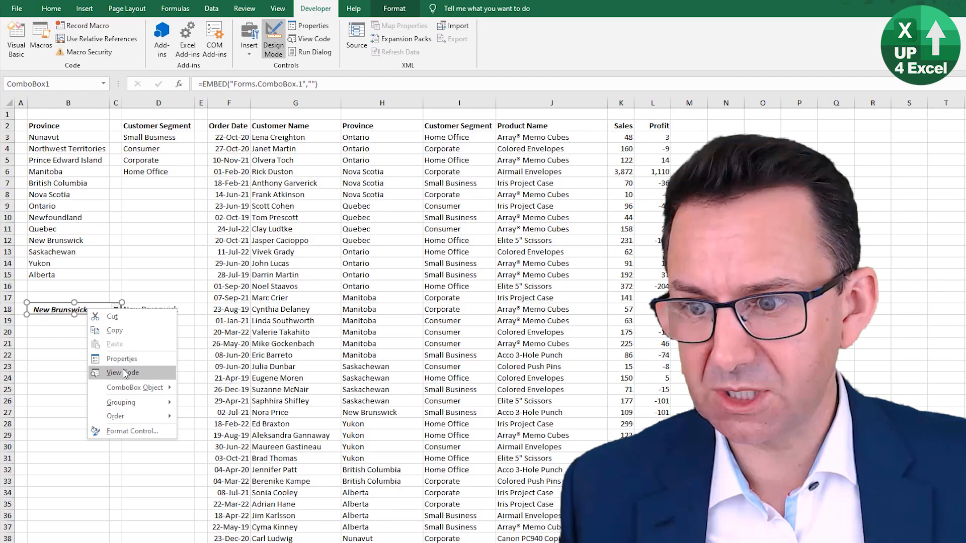
{"action": "left_click", "coordinate": [126, 370]}
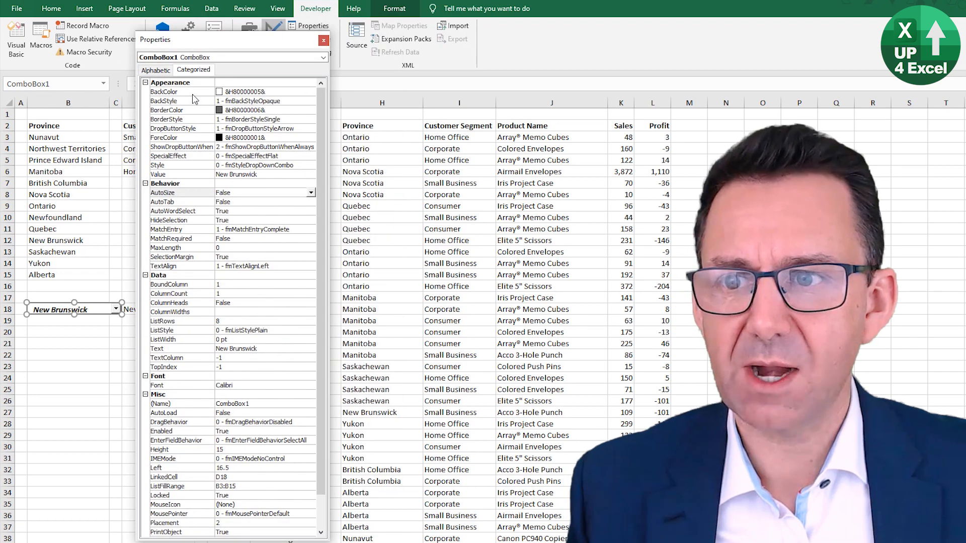
{"action": "left_click", "coordinate": [278, 92]}
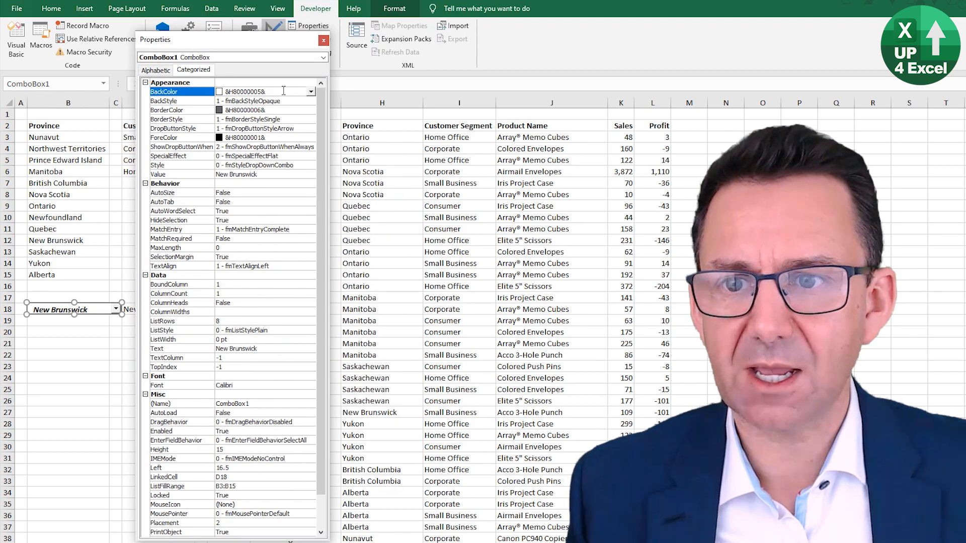
{"action": "left_click", "coordinate": [311, 92]}
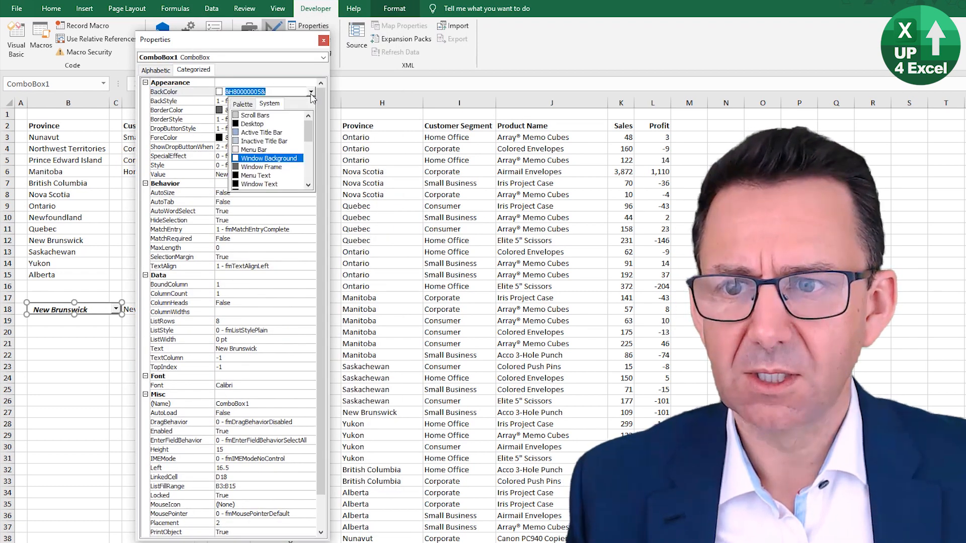
{"action": "left_click", "coordinate": [312, 93]}
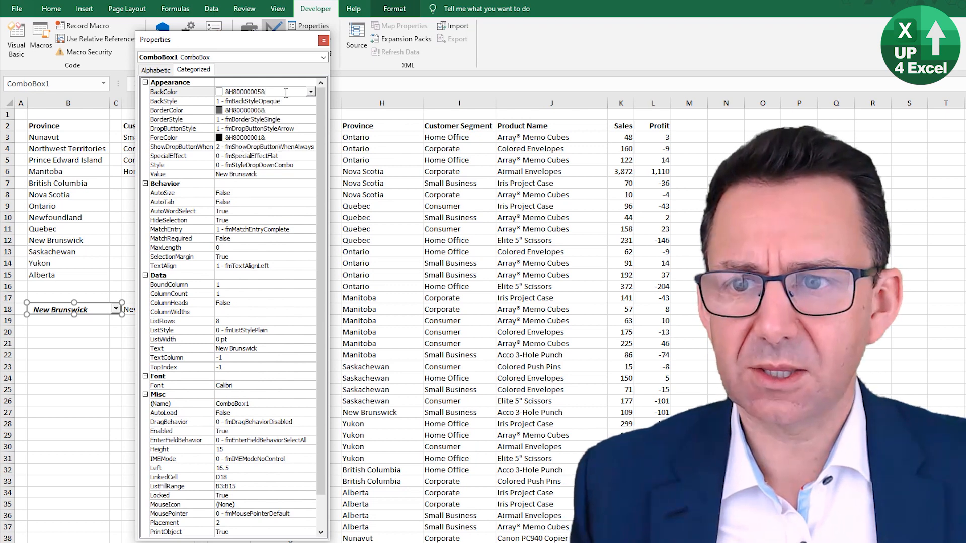
{"action": "double_click", "coordinate": [286, 93]}
{"action": "key", "text": "ctrl+c"}
{"action": "key", "text": "alt+Tab"}
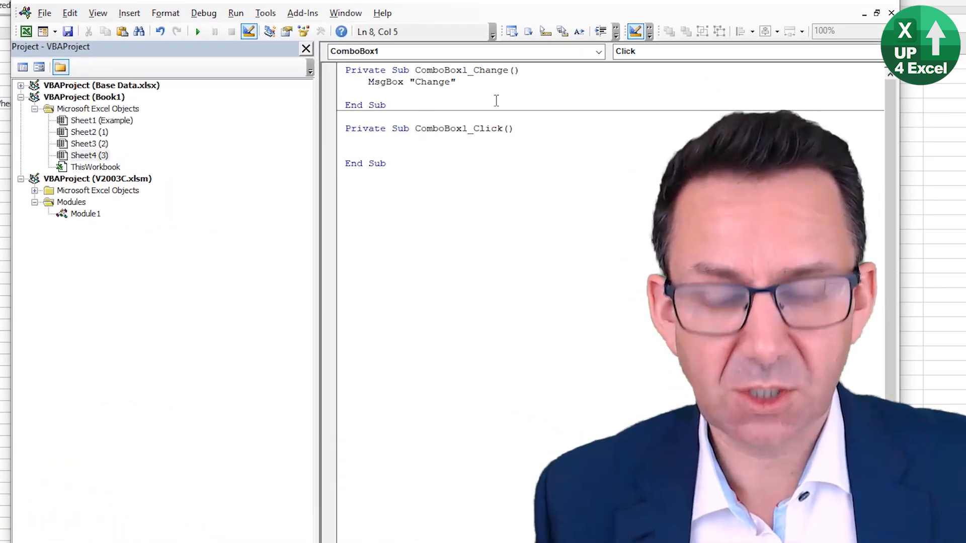
- Add the line ComboBox1.BackColor = &H80000005 to the ComboBox1_Click procedure, using the copied colour value
{"action": "type", "text": "com"}
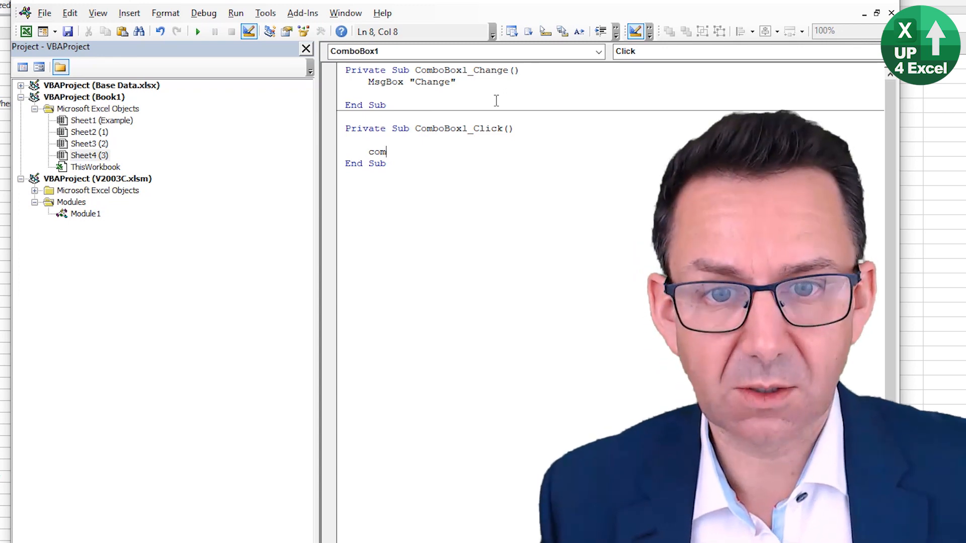
{"action": "type", "text": "bo"}
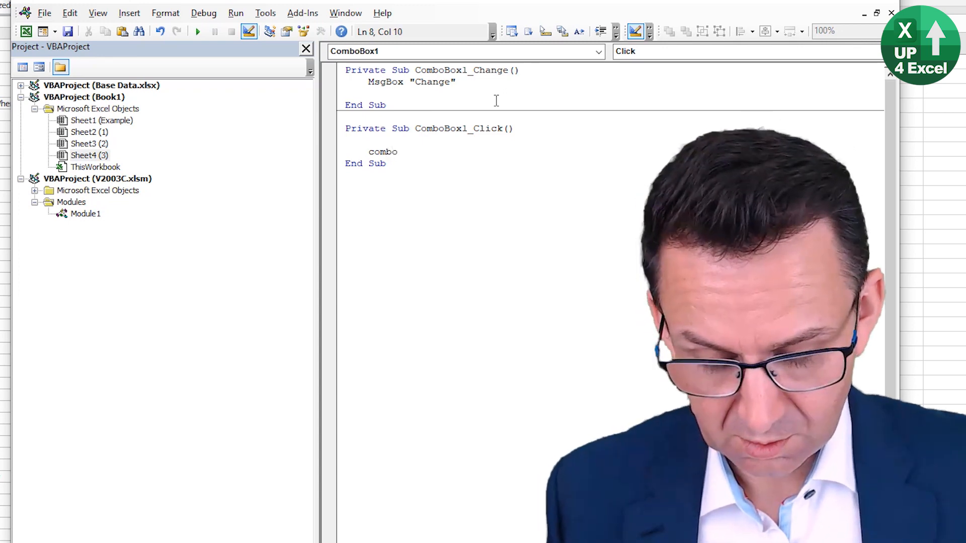
{"action": "type", "text": "x"}
{"action": "key", "text": "BackSpace"}
{"action": "key", "text": "BackSpace"}
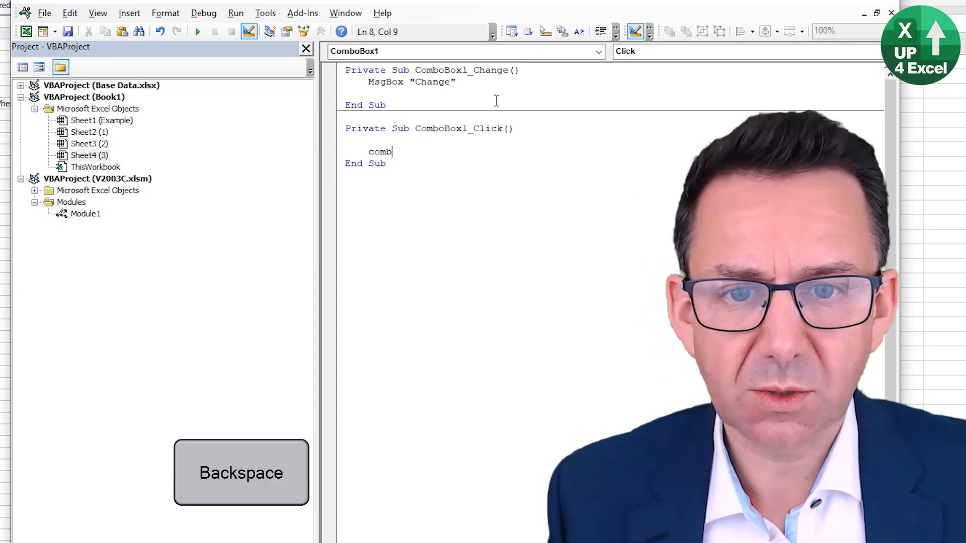
{"action": "type", "text": "obox"}
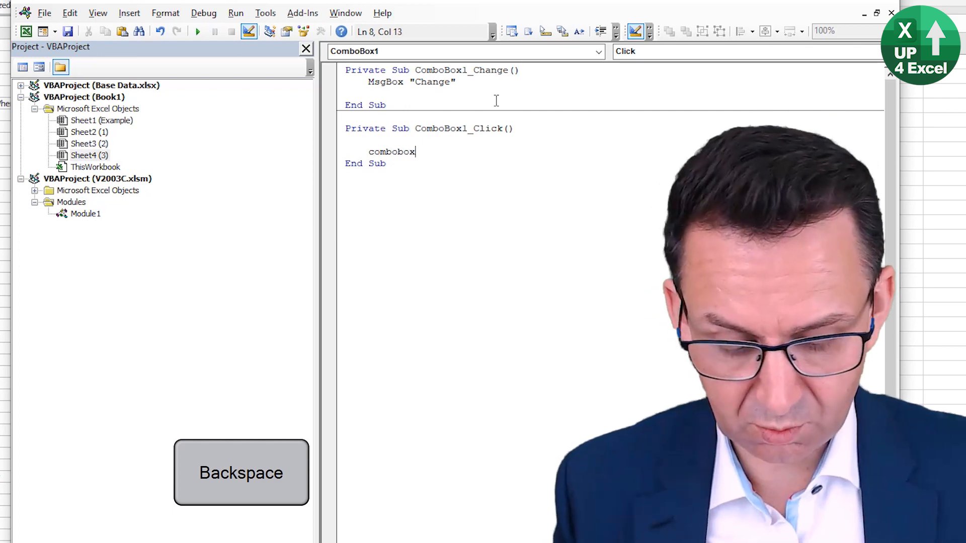
{"action": "type", "text": "1."}
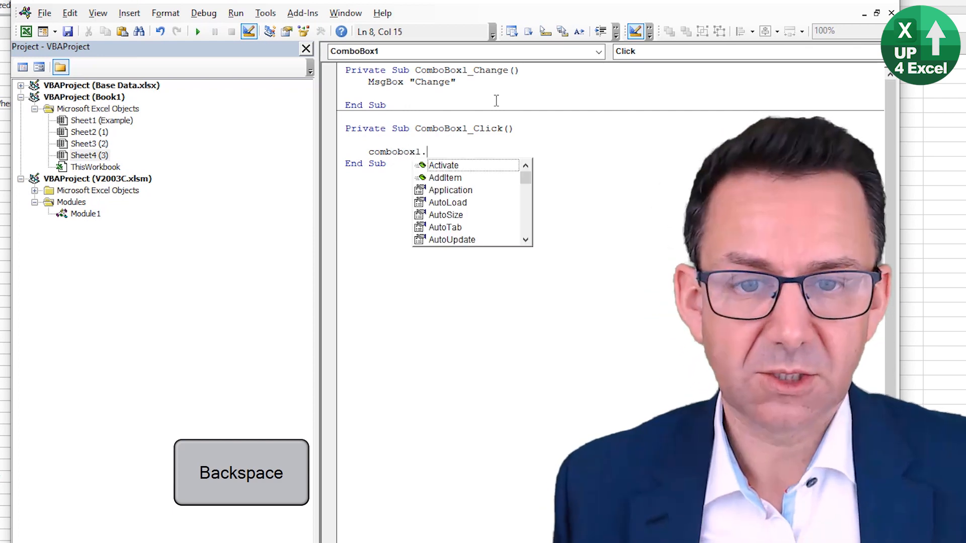
{"action": "type", "text": "ba"}
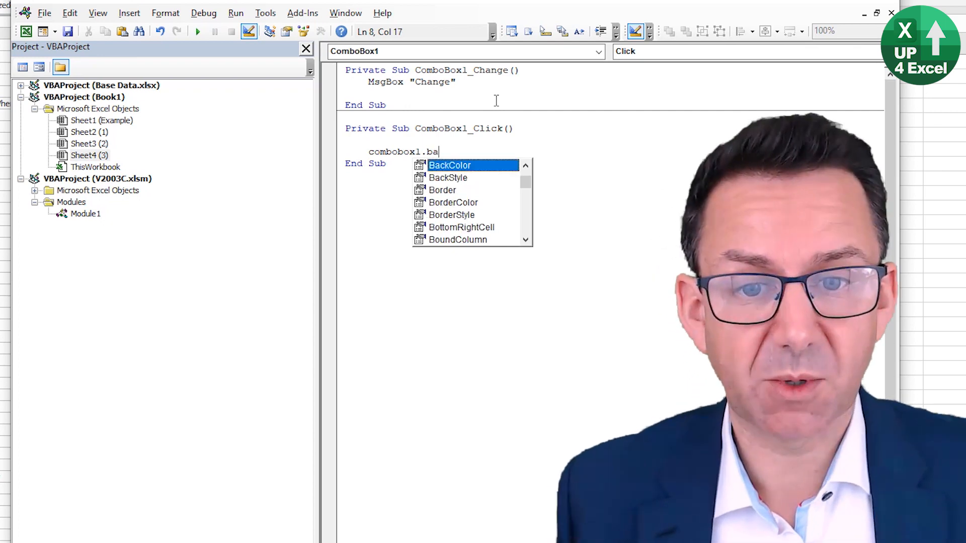
{"action": "key", "text": "Tab"}
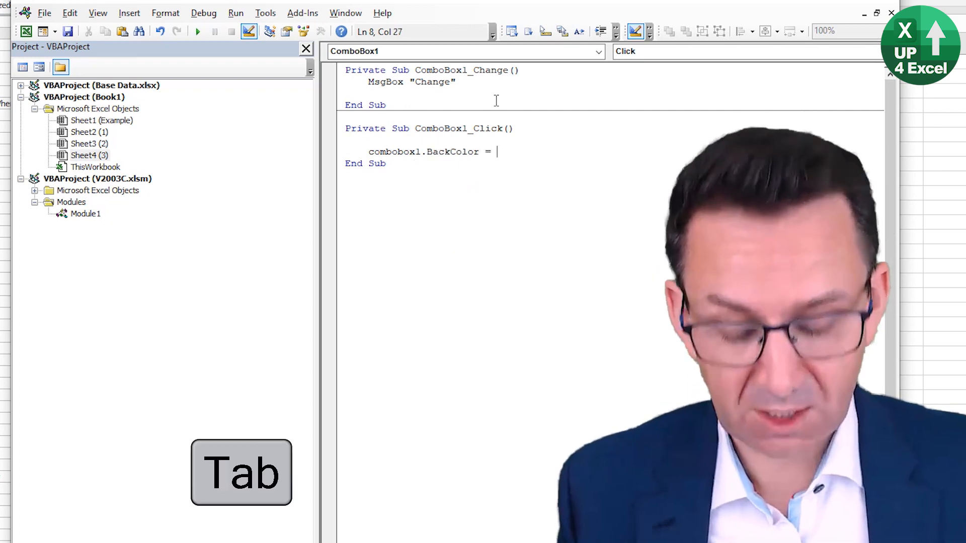
{"action": "type", "text": "&H80000005&"}
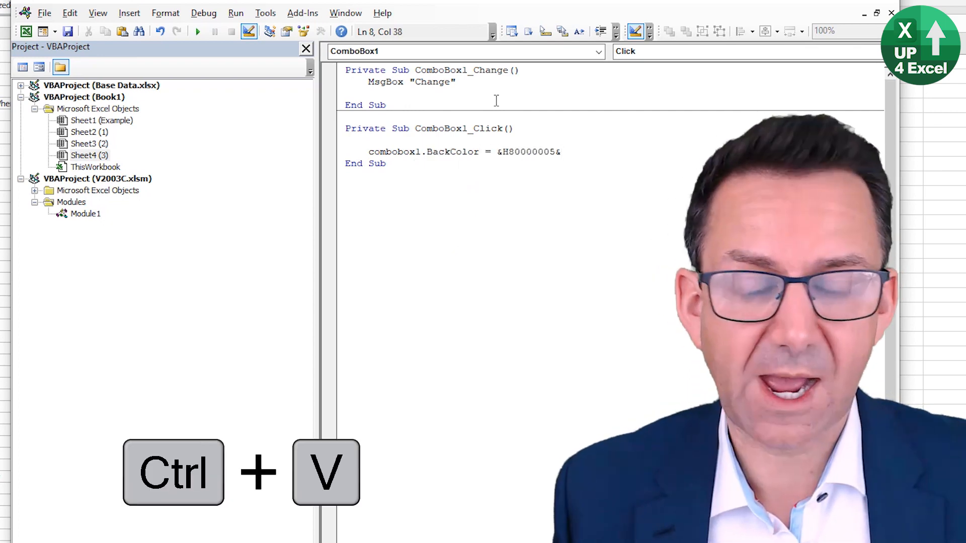
{"action": "key", "text": "Return"}
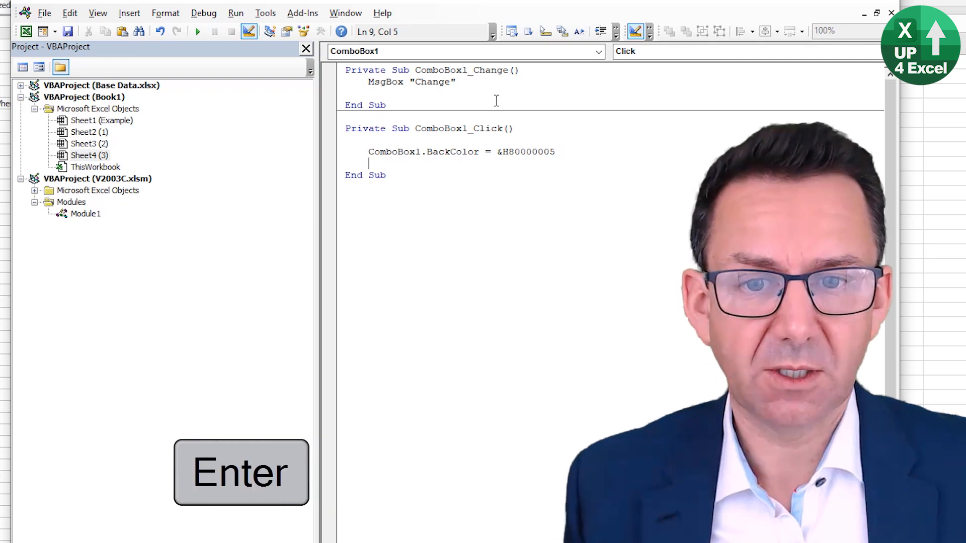
- Return to the worksheet and set the combo box's BackColor to the dark grey palette colour &H00808080&
{"action": "key", "text": "alt+F11"}
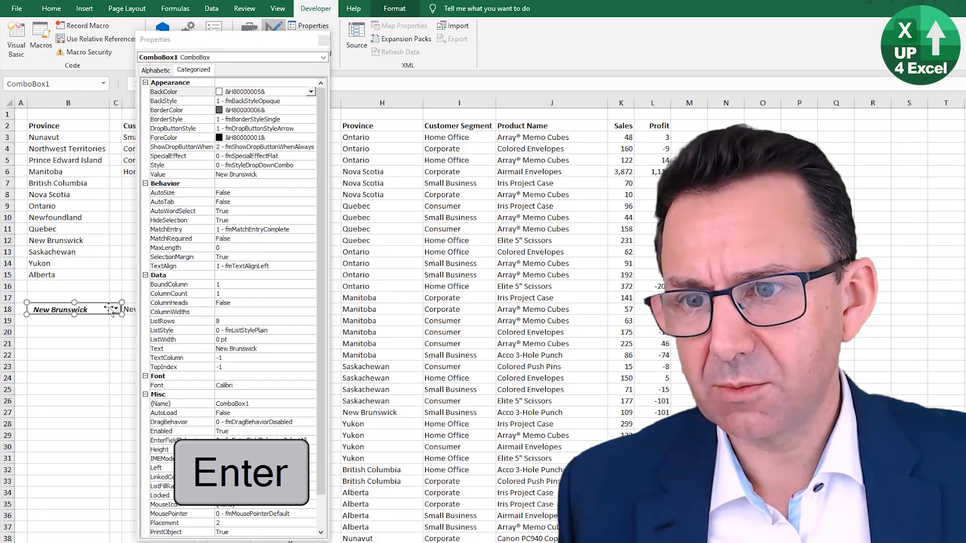
{"action": "left_click", "coordinate": [282, 94]}
{"action": "left_click", "coordinate": [311, 92]}
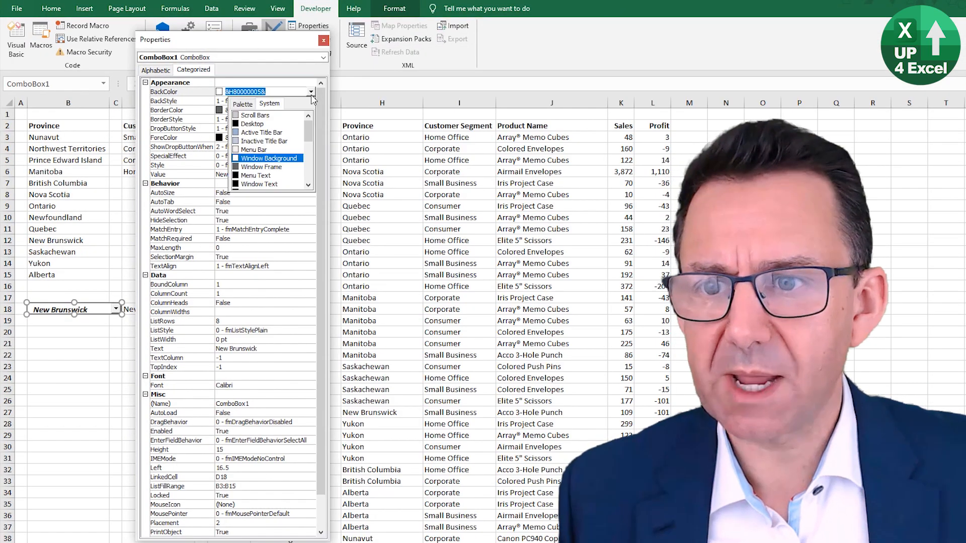
{"action": "left_click", "coordinate": [252, 124]}
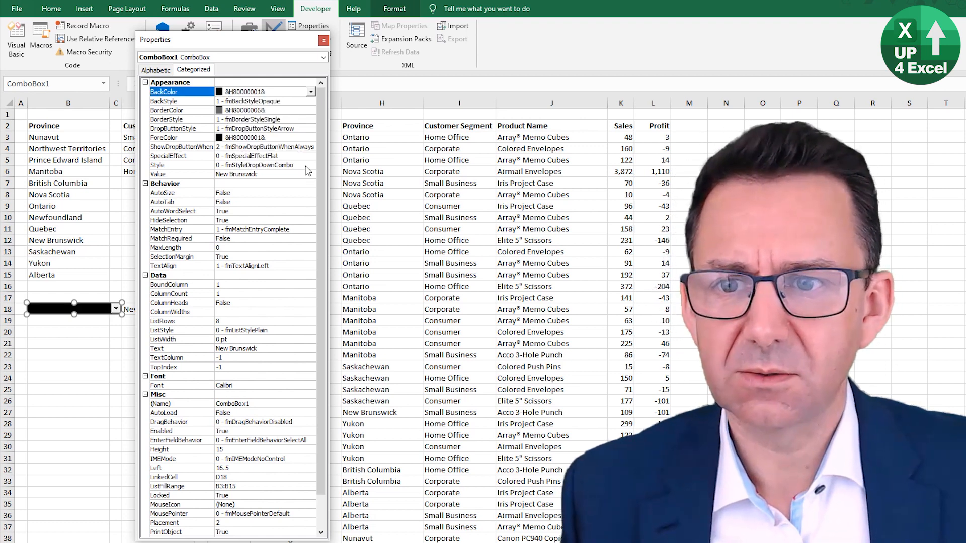
{"action": "left_click", "coordinate": [310, 92]}
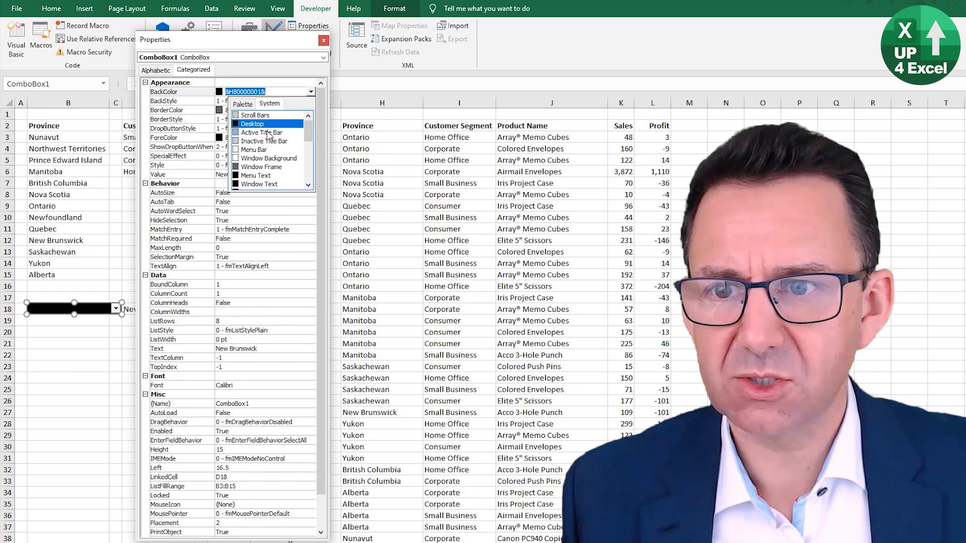
{"action": "left_click", "coordinate": [310, 92]}
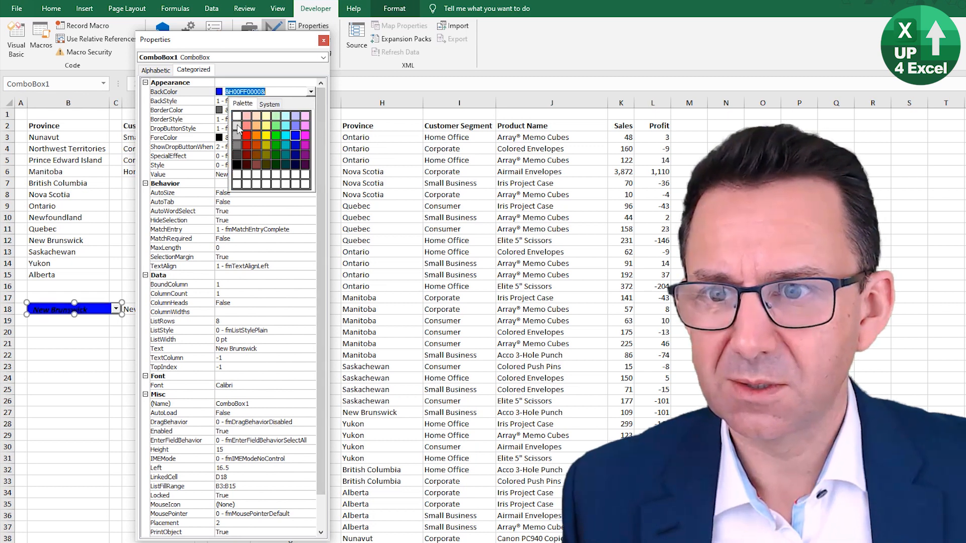
{"action": "left_click", "coordinate": [239, 145]}
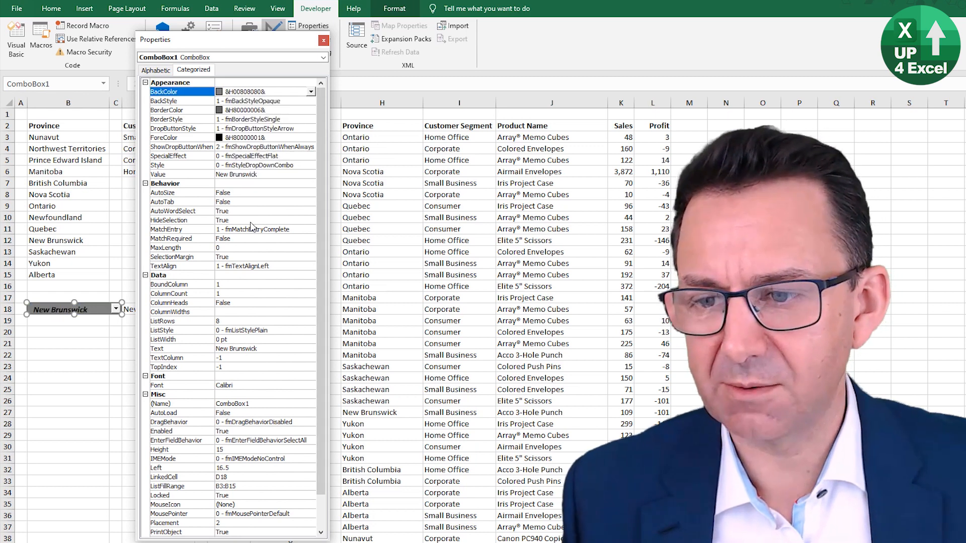
- Copy the combo box's grey BackColor value &H00808080& and switch back to the VBA editor
{"action": "left_click", "coordinate": [287, 110]}
{"action": "left_click", "coordinate": [299, 92]}
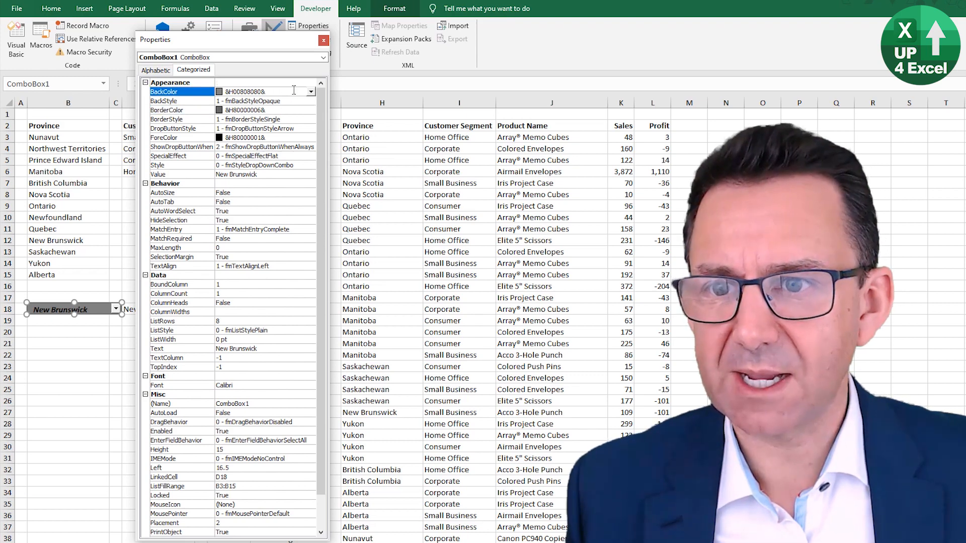
{"action": "double_click", "coordinate": [299, 92]}
{"action": "key", "text": "ctrl+c"}
{"action": "key", "text": "alt+Tab"}
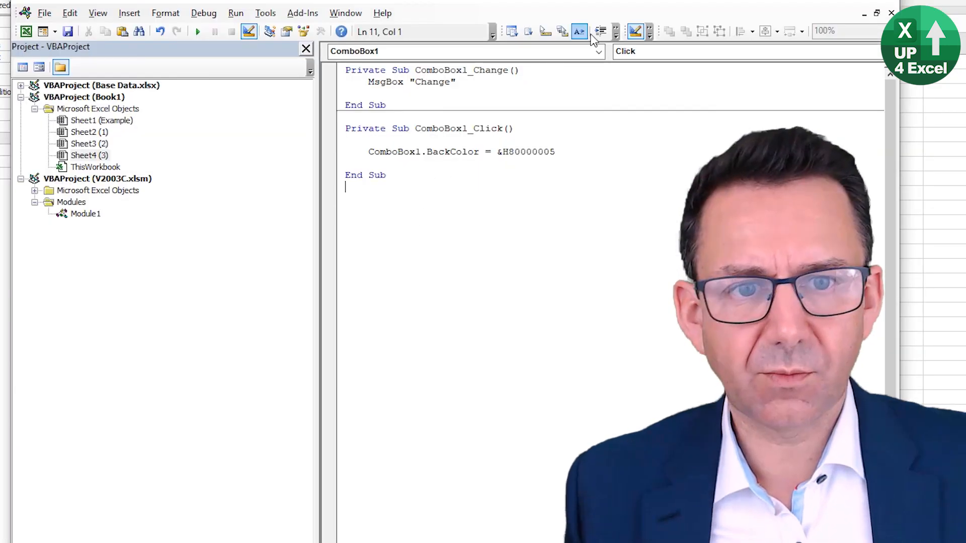
- Add a ComboBox1_DropButtonClick event procedure and start an indented line inside it
{"action": "left_click", "coordinate": [701, 52]}
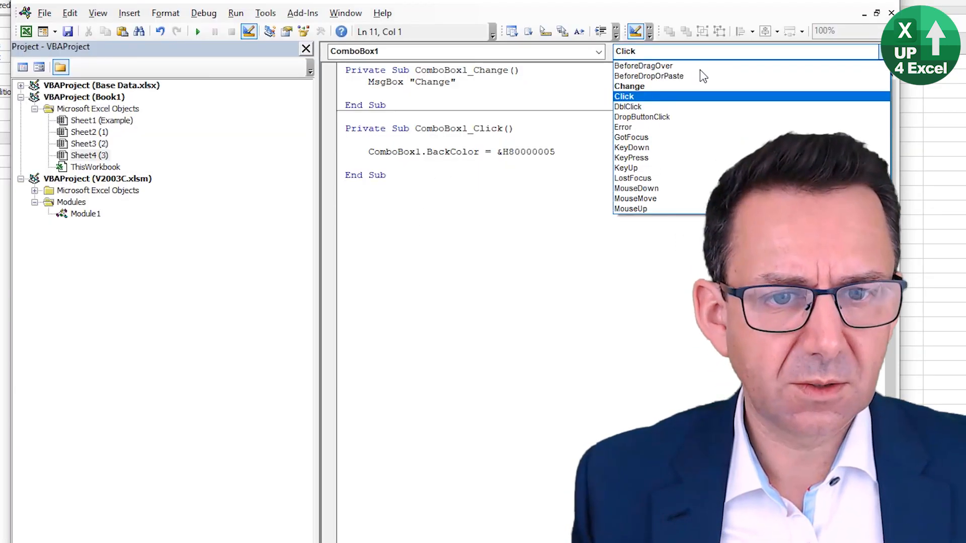
{"action": "left_click", "coordinate": [681, 116]}
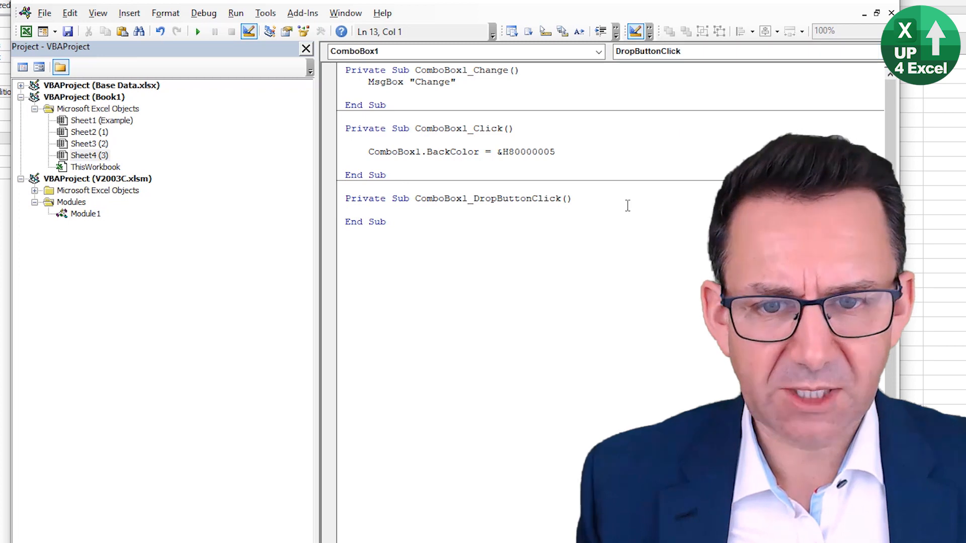
{"action": "key", "text": "Return"}
{"action": "key", "text": "Tab"}
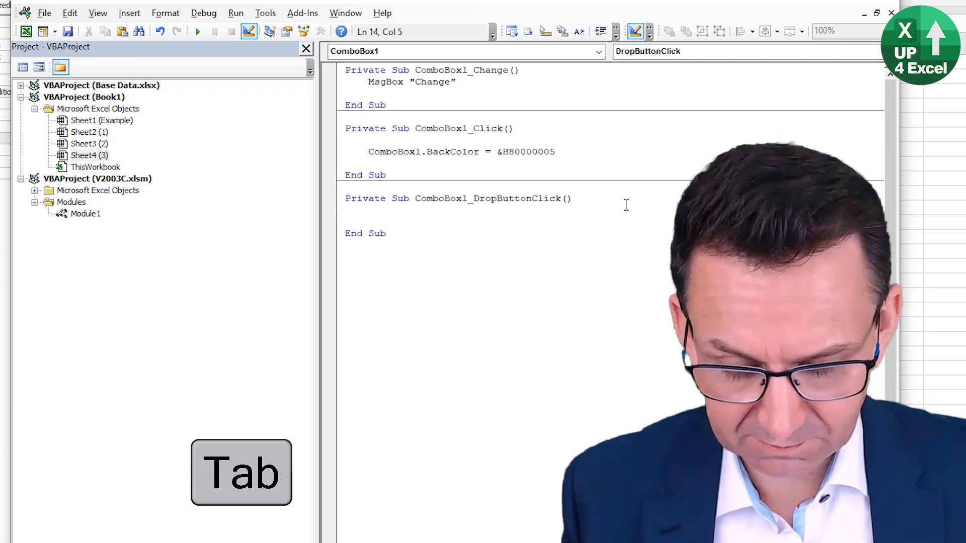
- Enter ComboBox1.BackColor = &H808080 in the ComboBox1_DropButtonClick procedure
{"action": "type", "text": "combobox1"}
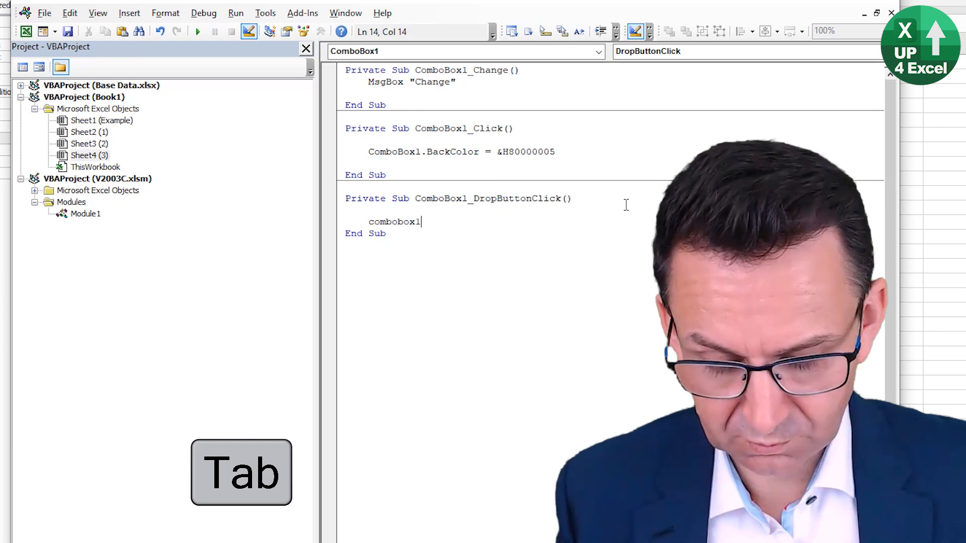
{"action": "type", "text": "."}
{"action": "key", "text": "Down"}
{"action": "type", "text": "b"}
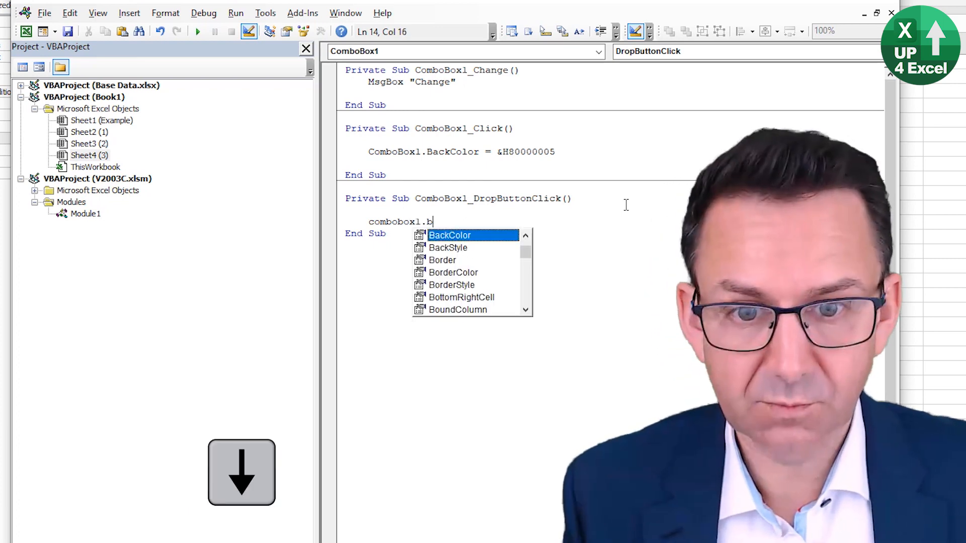
{"action": "key", "text": "Tab"}
{"action": "type", "text": "= &H808080"}
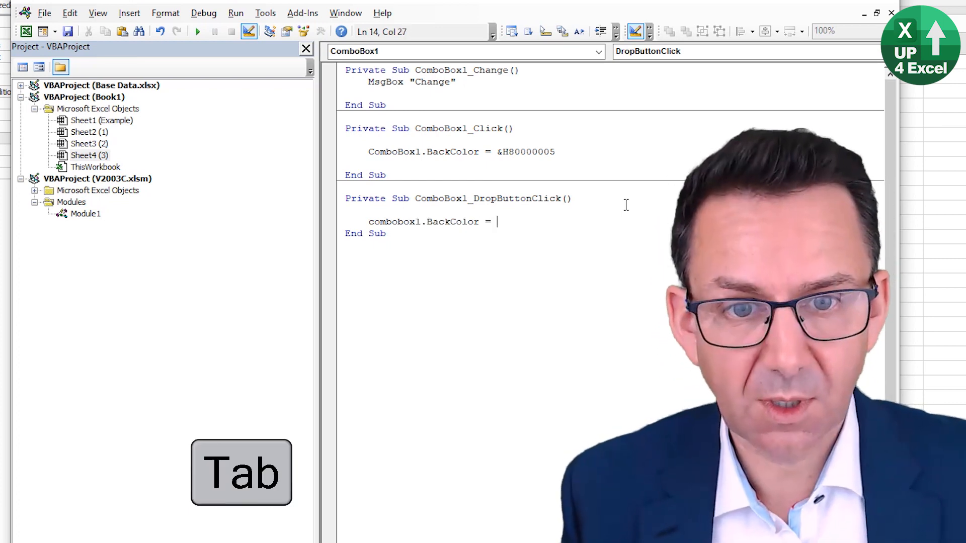
{"action": "key", "text": "Return"}
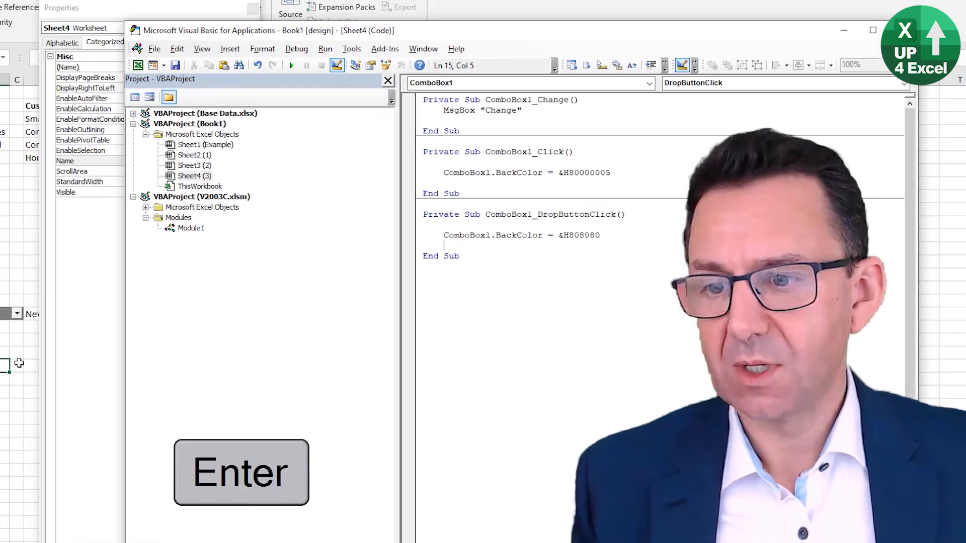
- Return to the worksheet, leave Design Mode with the Properties window closed, and test the combo box by choosing Newfoundland
{"action": "left_click", "coordinate": [93, 347]}
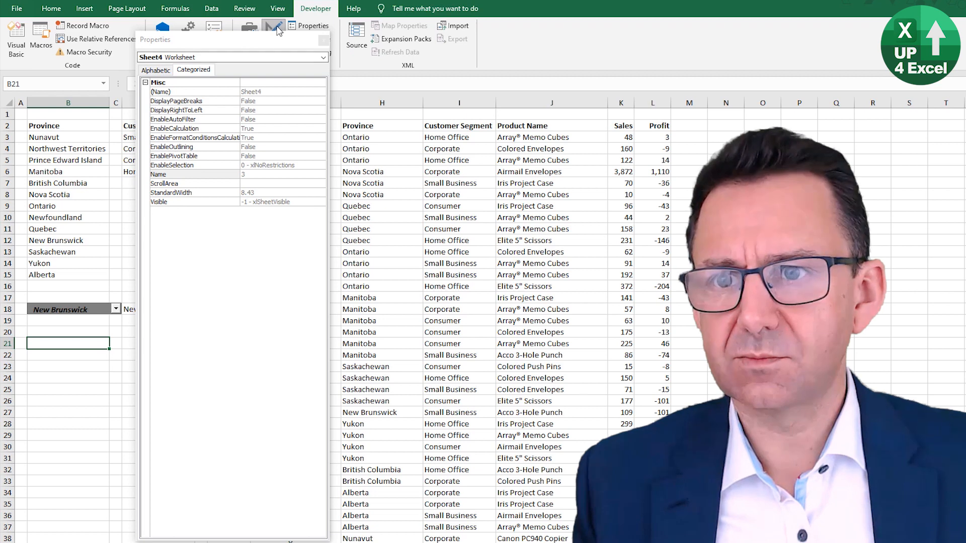
{"action": "left_click", "coordinate": [323, 41]}
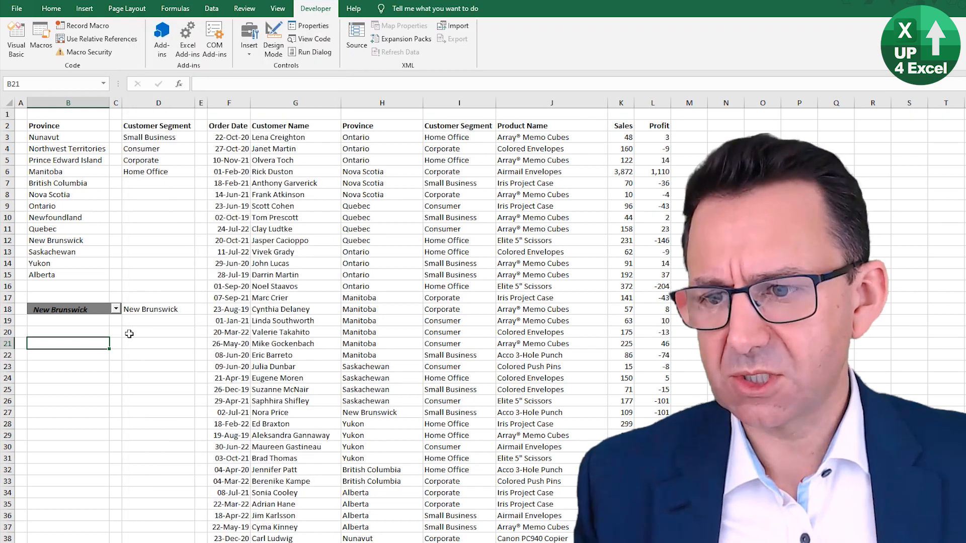
{"action": "left_click", "coordinate": [116, 309]}
{"action": "left_click", "coordinate": [79, 342]}
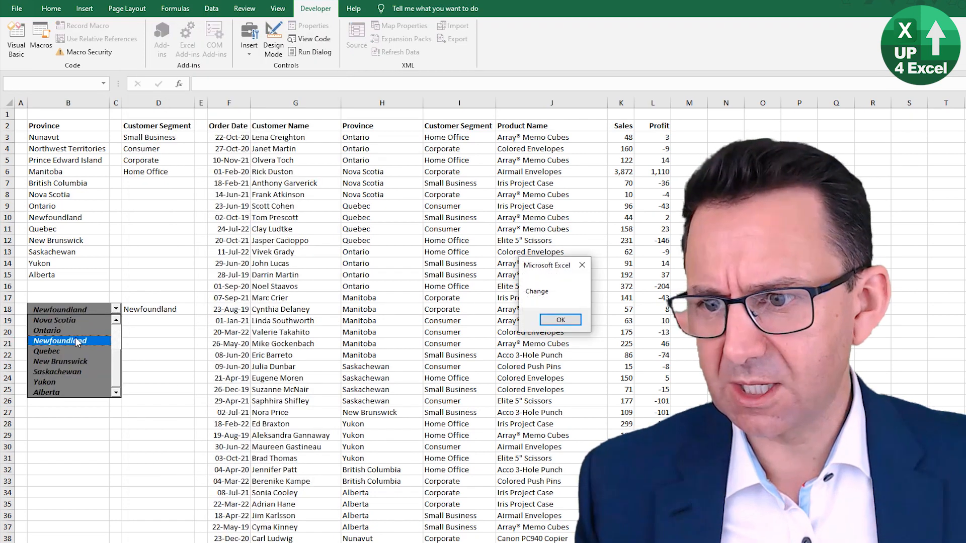
{"action": "left_click", "coordinate": [557, 323]}
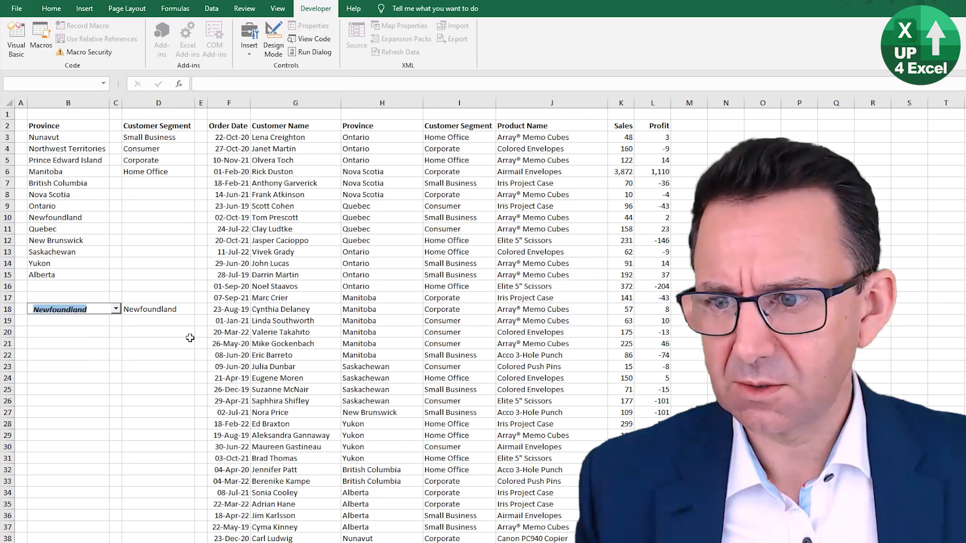
- Choose New Brunswick in the ActiveX combo box, dismiss the Change message and select cell B20
{"action": "left_click", "coordinate": [73, 330]}
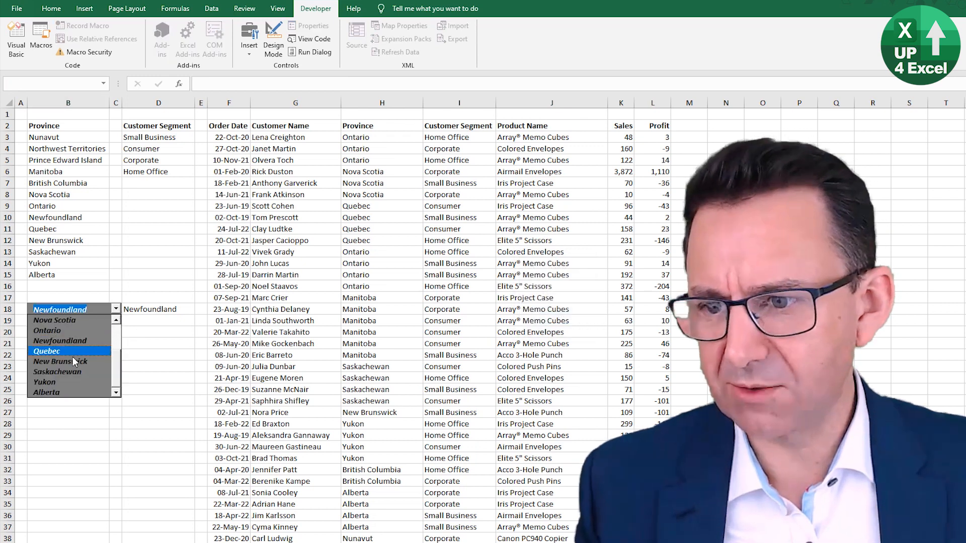
{"action": "left_click", "coordinate": [73, 362]}
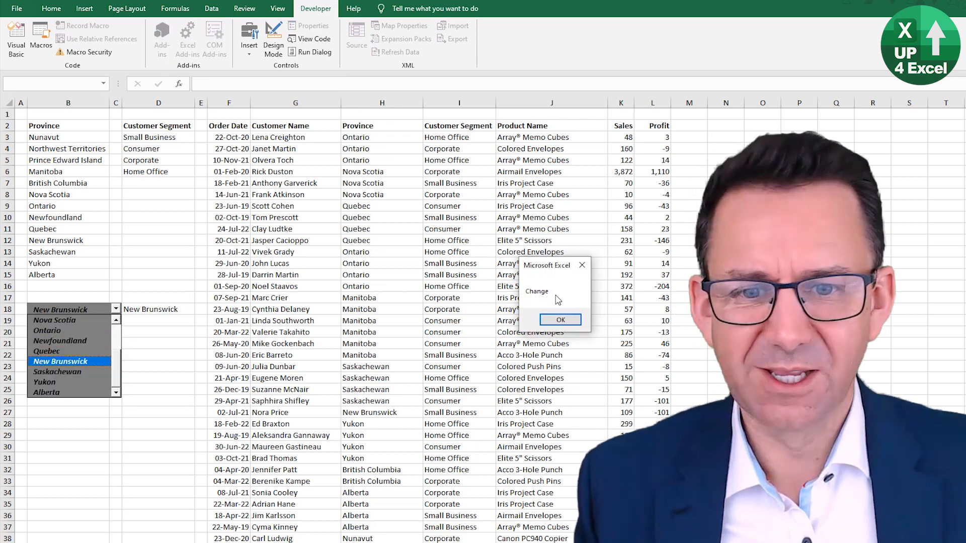
{"action": "left_click", "coordinate": [558, 320]}
{"action": "left_click", "coordinate": [41, 332]}
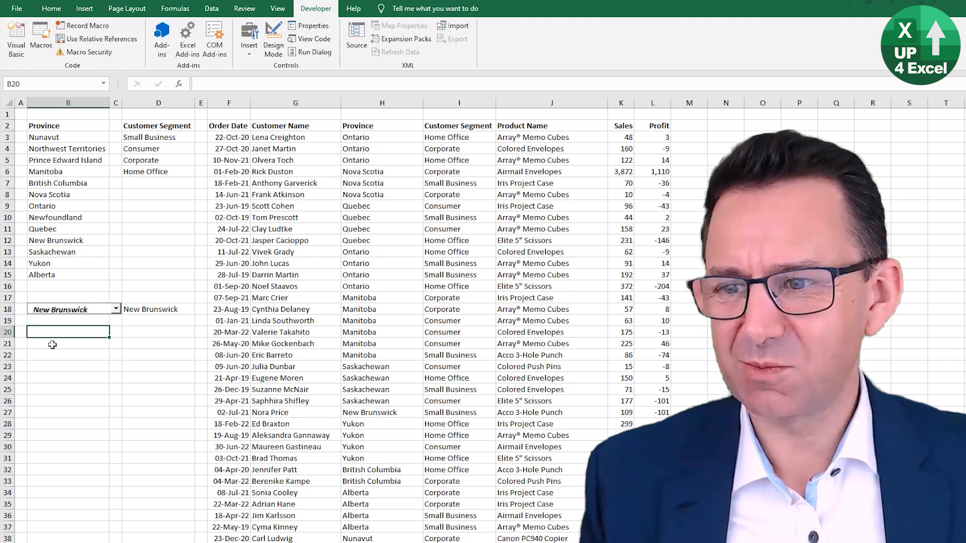
- Test the ActiveX combo box again by choosing Yukon, dismiss the message and move the focus back to the worksheet cells
{"action": "left_click", "coordinate": [116, 309]}
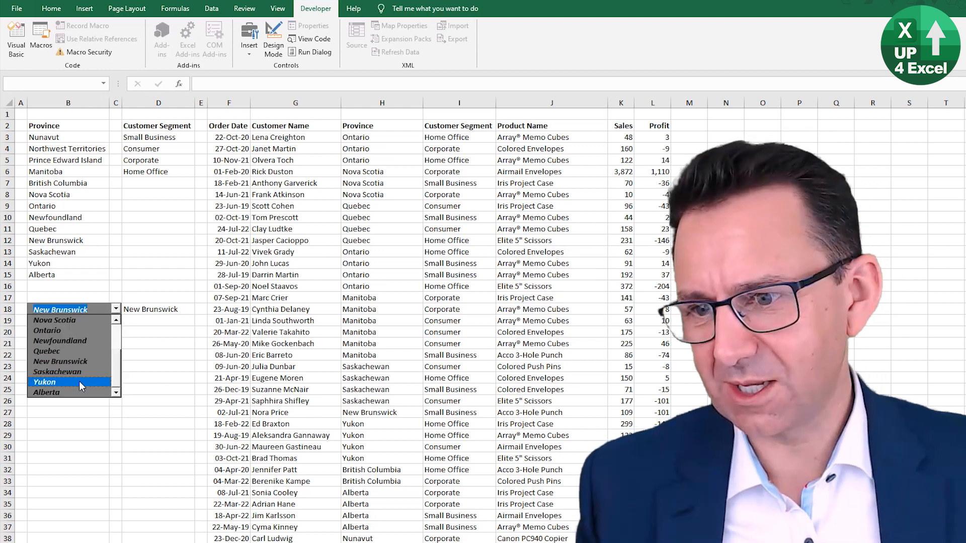
{"action": "left_click", "coordinate": [76, 382]}
{"action": "left_click", "coordinate": [559, 320]}
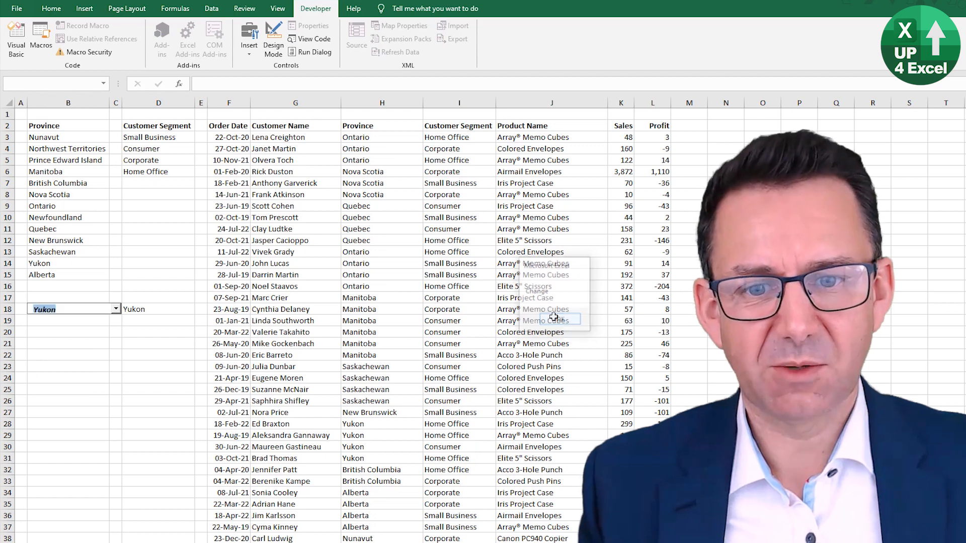
{"action": "left_click", "coordinate": [88, 354]}
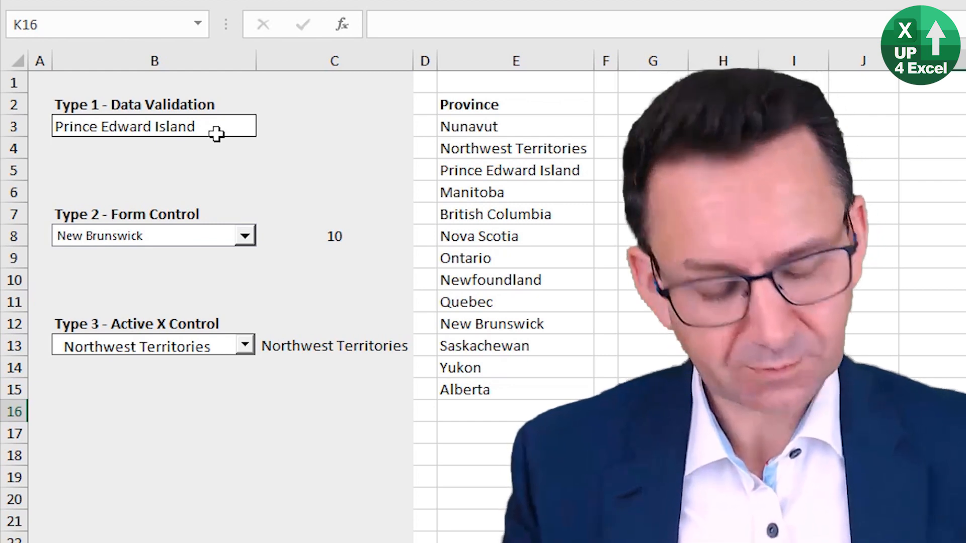
- Choose New Brunswick from the Type 1 data validation drop-down in cell B3
{"action": "left_click", "coordinate": [217, 134]}
{"action": "left_click", "coordinate": [266, 125]}
{"action": "left_click", "coordinate": [209, 245]}
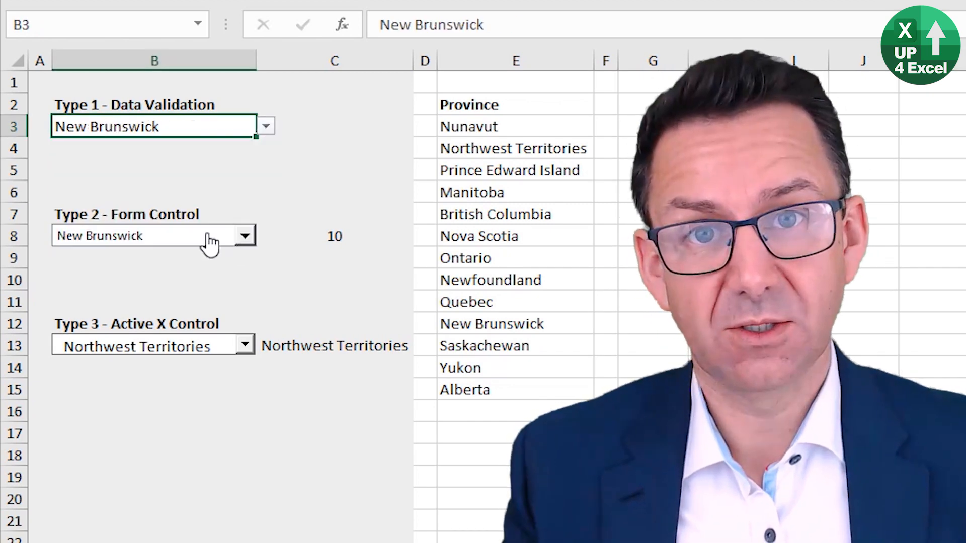
- Choose Prince Edward Island in the Type 2 form control drop-down
{"action": "left_click", "coordinate": [209, 240]}
{"action": "scroll", "coordinate": [221, 302], "scroll_direction": "up", "scroll_amount": 2}
{"action": "left_click", "coordinate": [217, 282]}
- Choose Yukon in the Type 3 ActiveX drop-down
{"action": "left_click", "coordinate": [245, 345]}
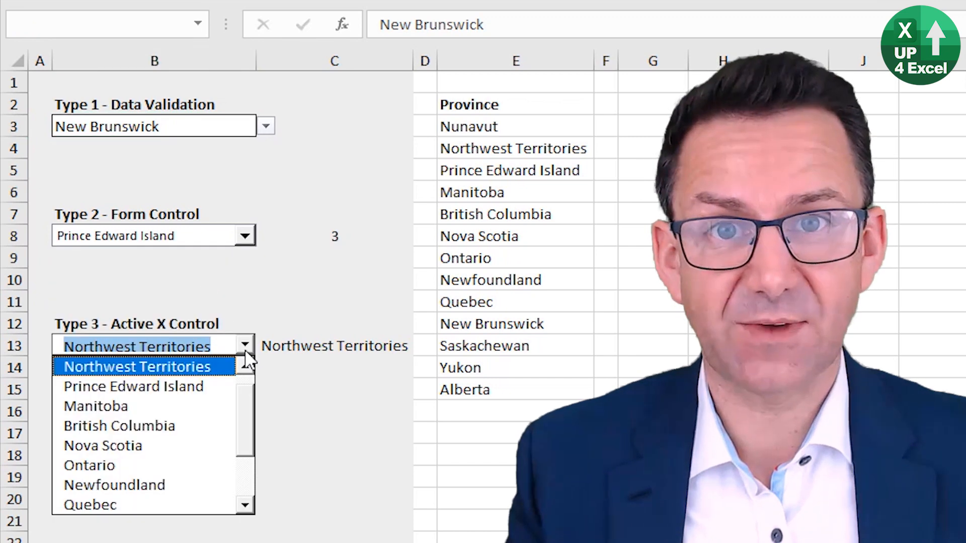
{"action": "left_click_drag", "start_coordinate": [248, 403], "coordinate": [247, 466]}
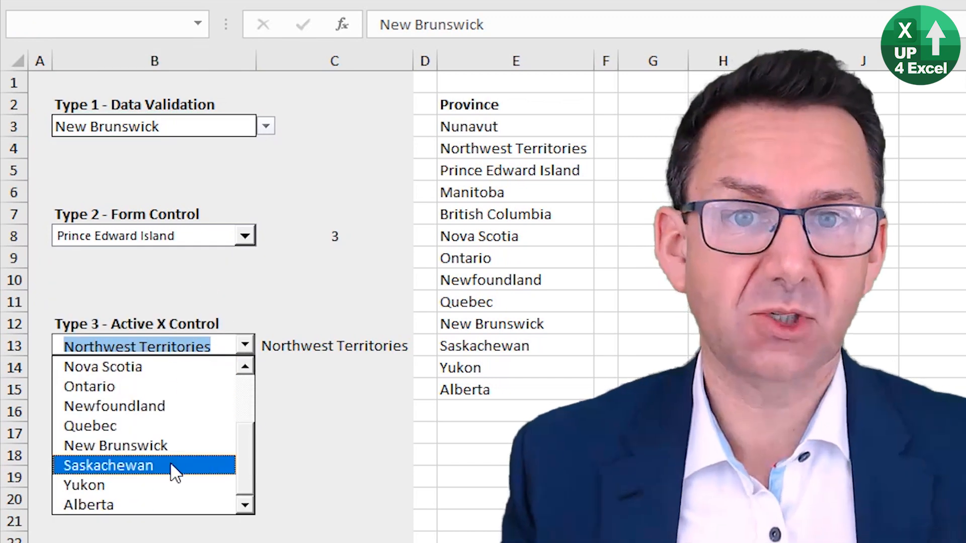
{"action": "left_click", "coordinate": [150, 485]}
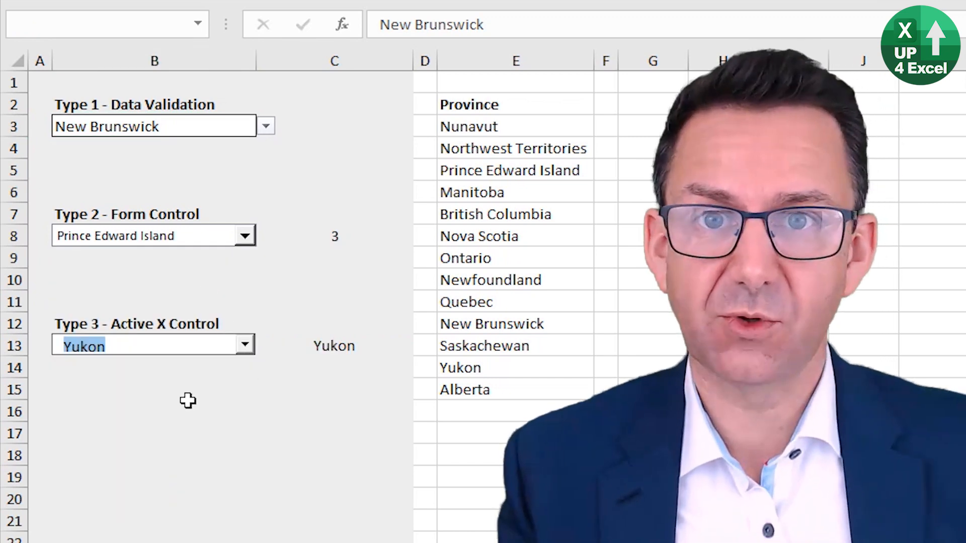
- Change the Type 3 ActiveX drop-down's selection to Northwest Territories
{"action": "left_click", "coordinate": [246, 346]}
{"action": "scroll", "coordinate": [244, 400], "scroll_direction": "up", "scroll_amount": 2}
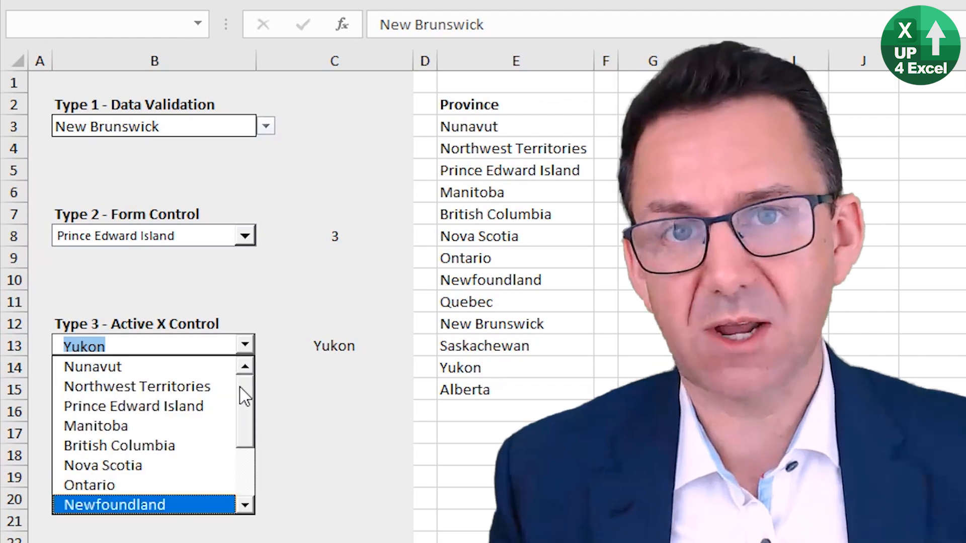
{"action": "left_click", "coordinate": [193, 387]}
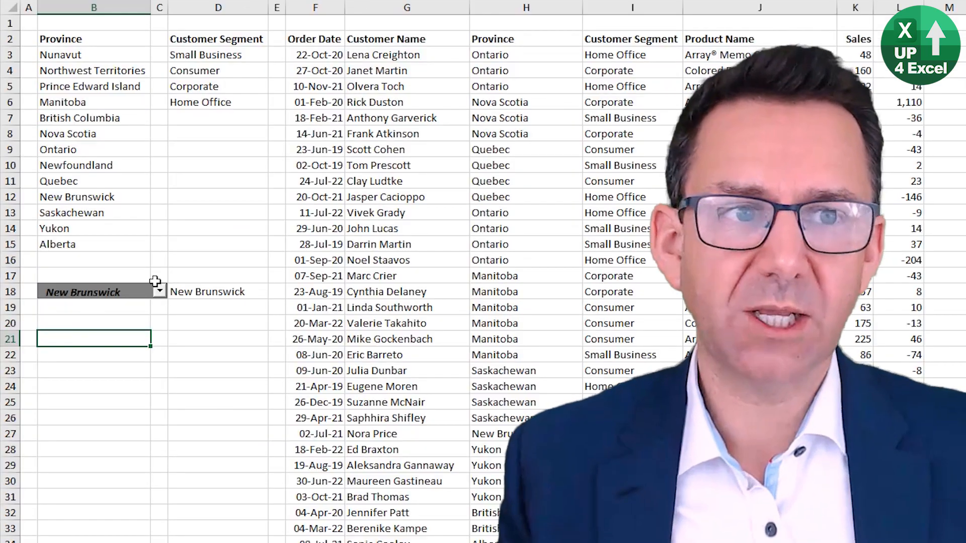
- Choose Newfoundland in the colour-changing combo box on row 18 and select cell B20
{"action": "left_click", "coordinate": [160, 291]}
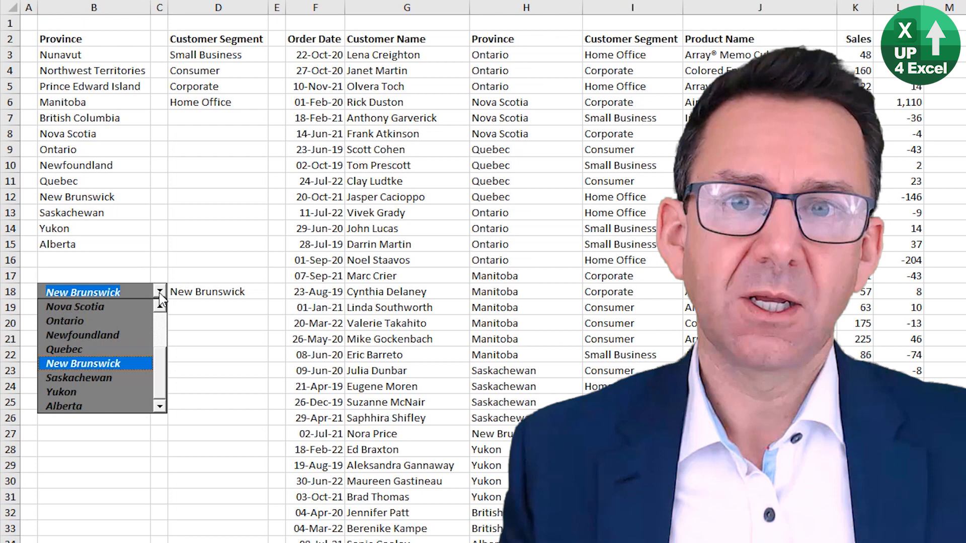
{"action": "left_click", "coordinate": [105, 334]}
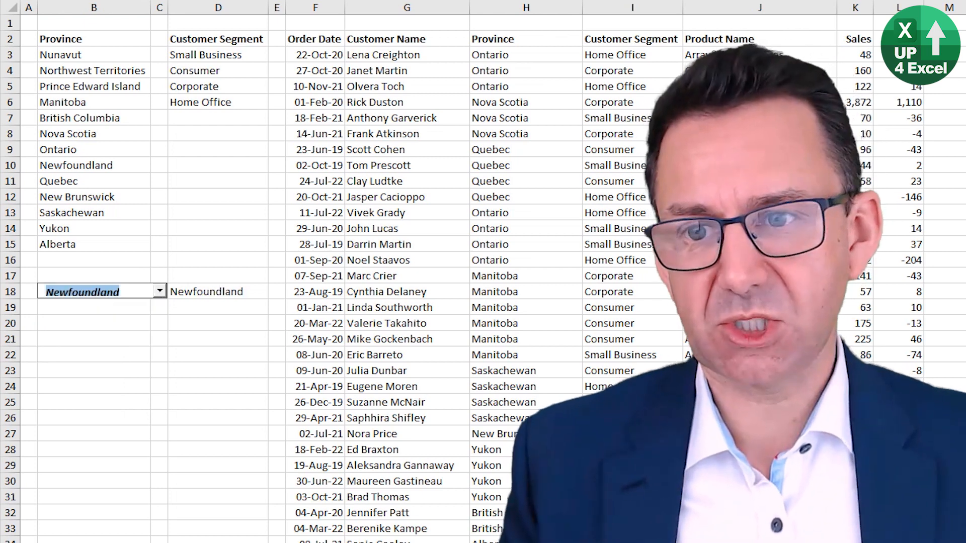
{"action": "left_click", "coordinate": [100, 321]}
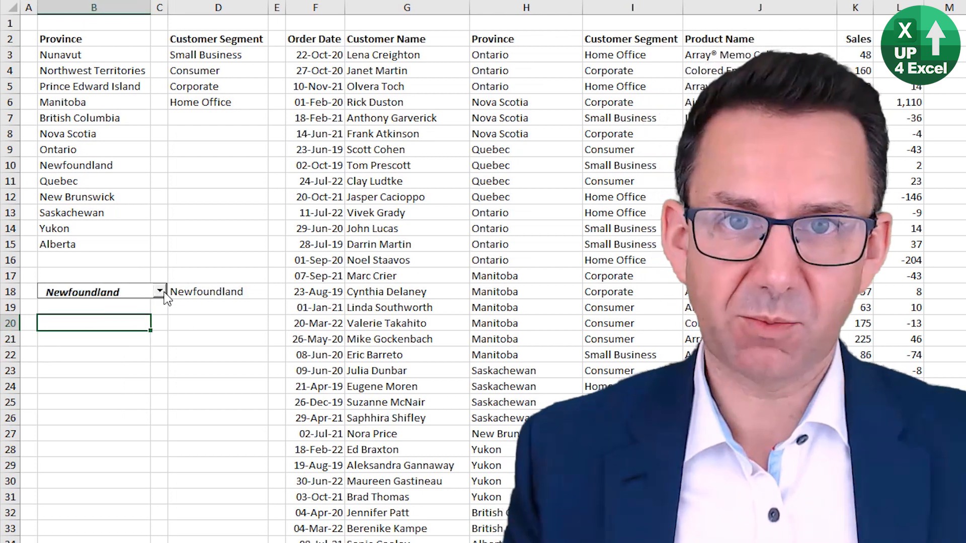
- Choose New Brunswick in the colour-changing combo box on row 18 and move the focus back to cell B20
{"action": "left_click", "coordinate": [160, 291]}
{"action": "left_click", "coordinate": [99, 363]}
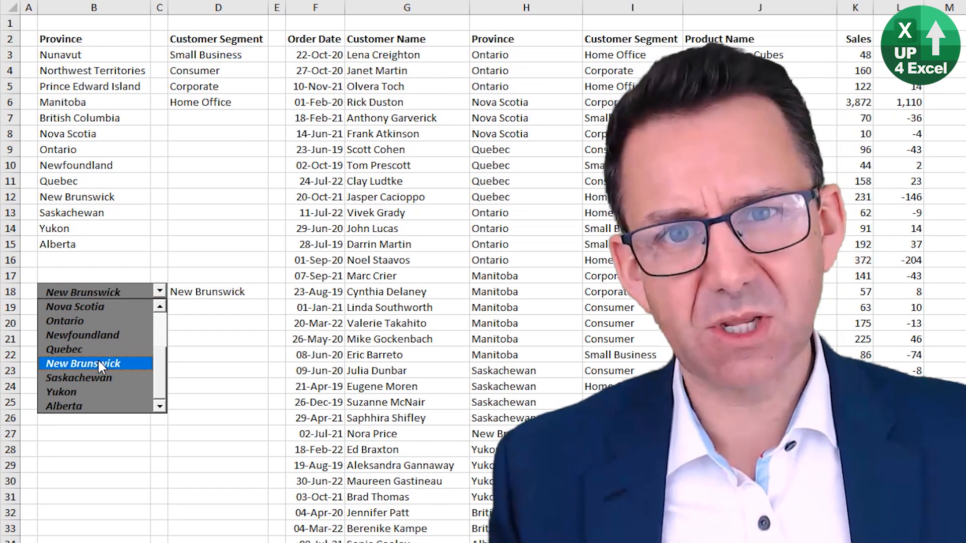
{"action": "left_click", "coordinate": [66, 327]}
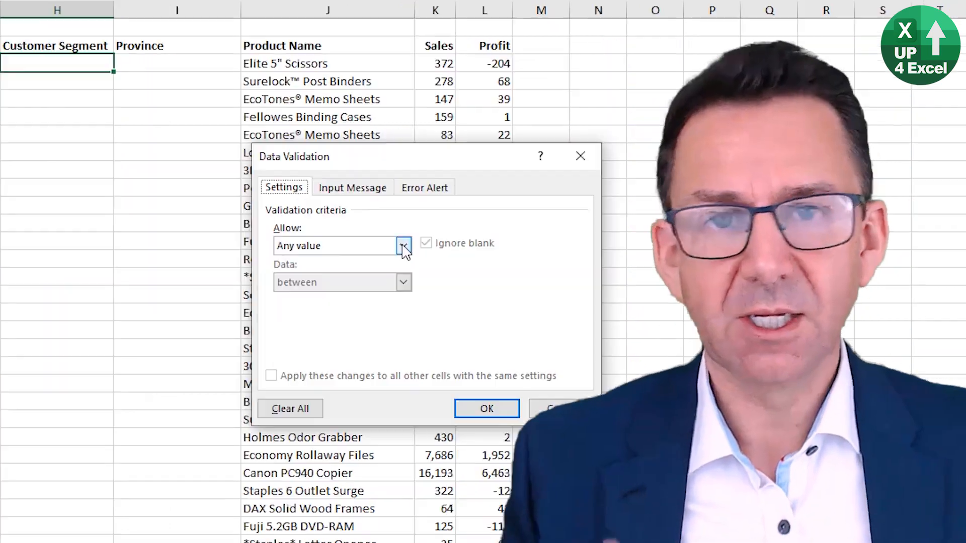
- Apply List data validation with source =$D$3:$D$6 to the first Customer Segment cell in column H
{"action": "left_click", "coordinate": [403, 246]}
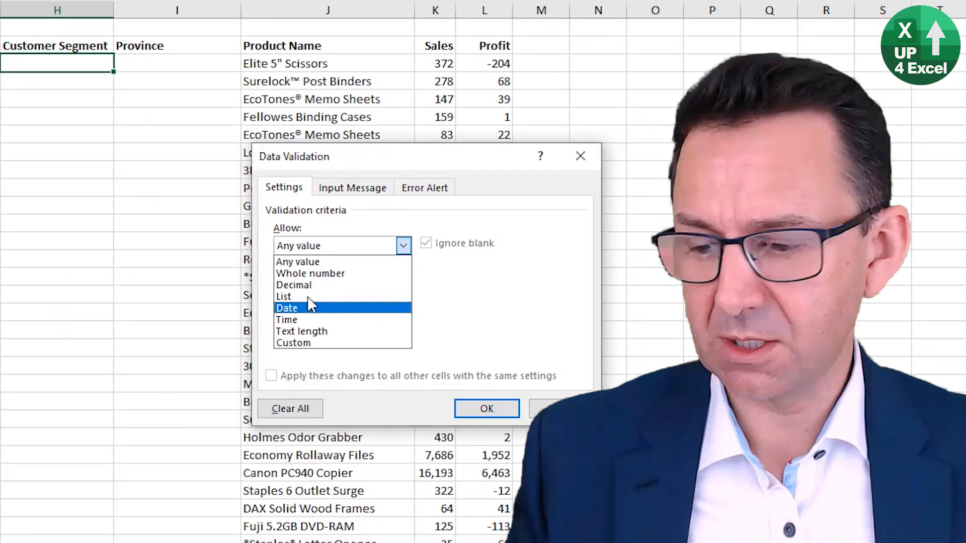
{"action": "left_click", "coordinate": [305, 296]}
{"action": "left_click", "coordinate": [308, 316]}
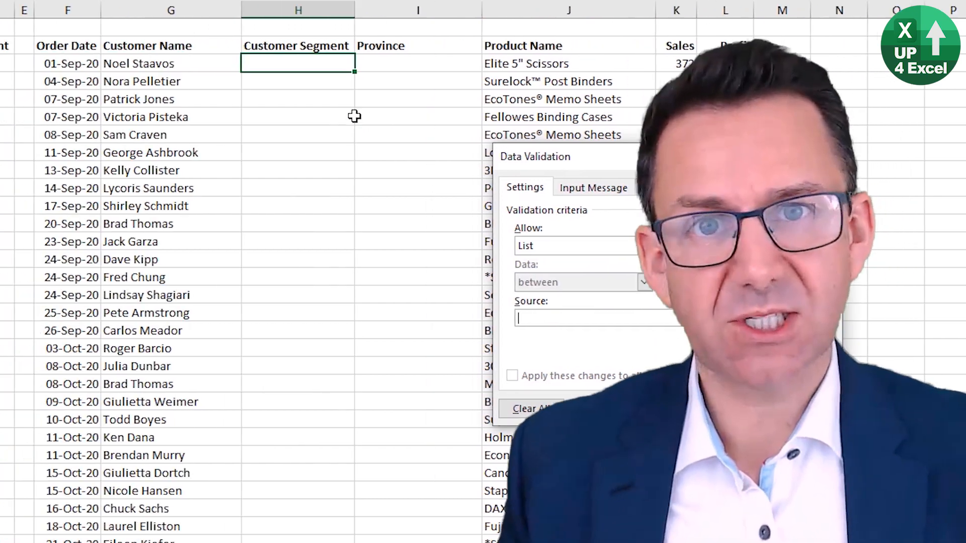
{"action": "left_click_drag", "start_coordinate": [75, 63], "coordinate": [78, 122]}
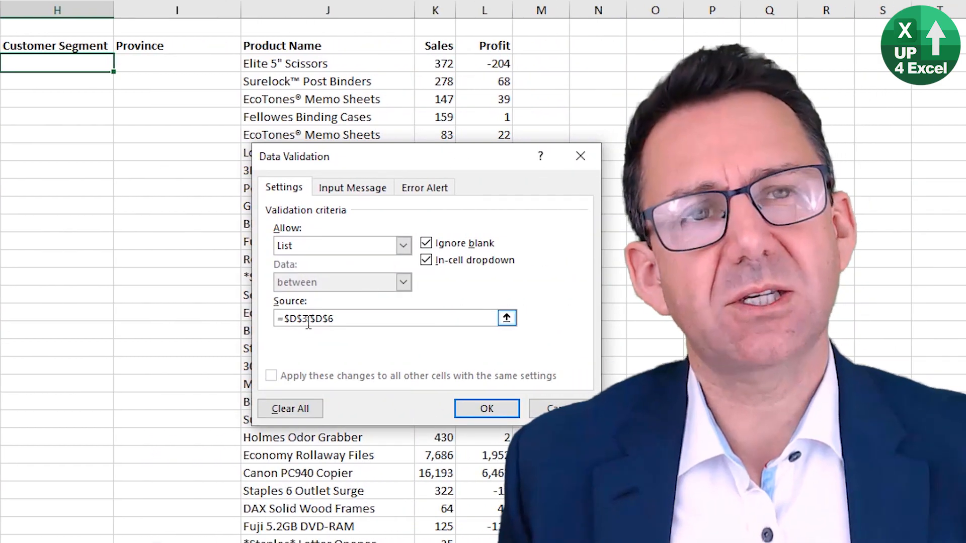
{"action": "left_click", "coordinate": [486, 408]}
- Choose Consumer from the drop-down in the first Customer Segment cell
{"action": "left_click", "coordinate": [122, 63]}
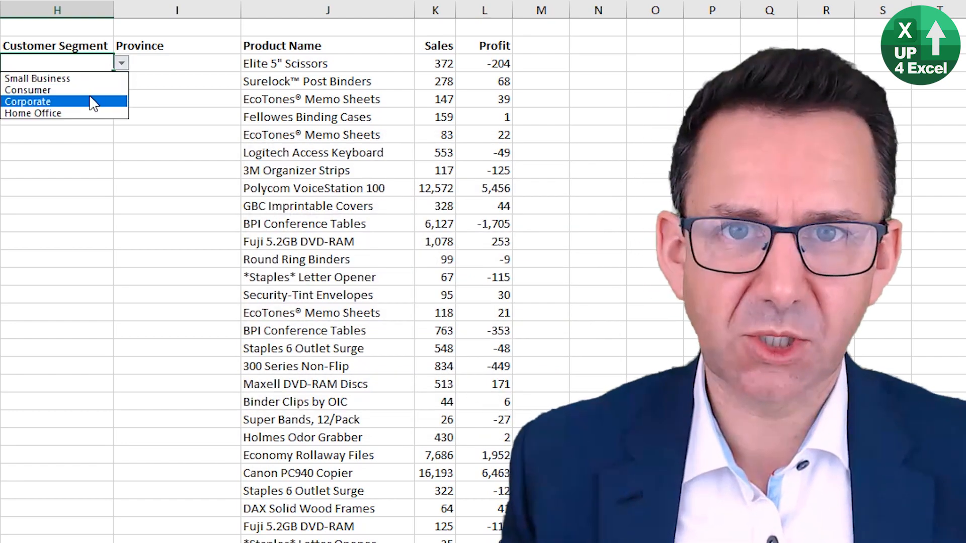
{"action": "left_click", "coordinate": [30, 90]}
{"action": "left_click", "coordinate": [121, 63]}
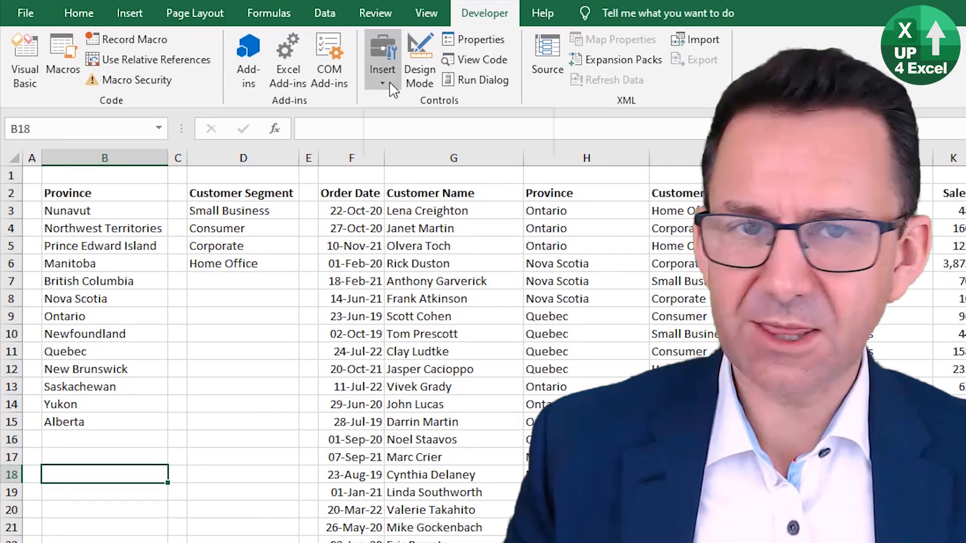
- Insert a form control combo box beneath the Province list and resize it to start at column B's edge on row 17
{"action": "left_click", "coordinate": [392, 89]}
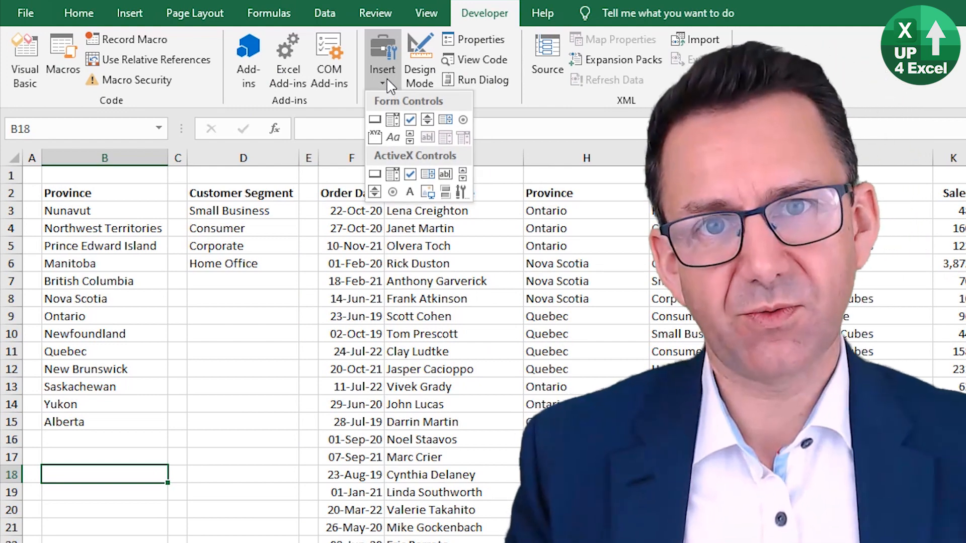
{"action": "left_click", "coordinate": [393, 123]}
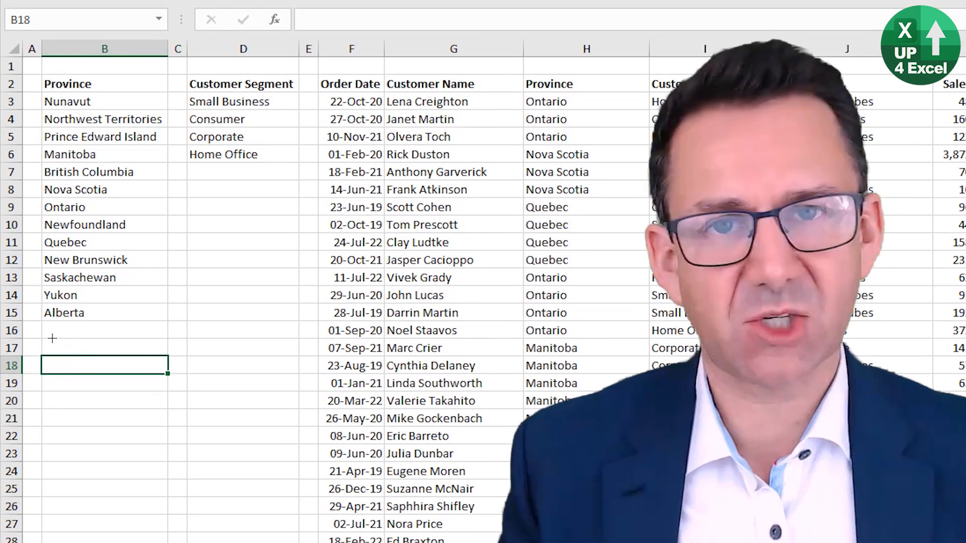
{"action": "left_click_drag", "start_coordinate": [51, 449], "coordinate": [183, 471]}
{"action": "left_click_drag", "start_coordinate": [183, 362], "coordinate": [209, 362]}
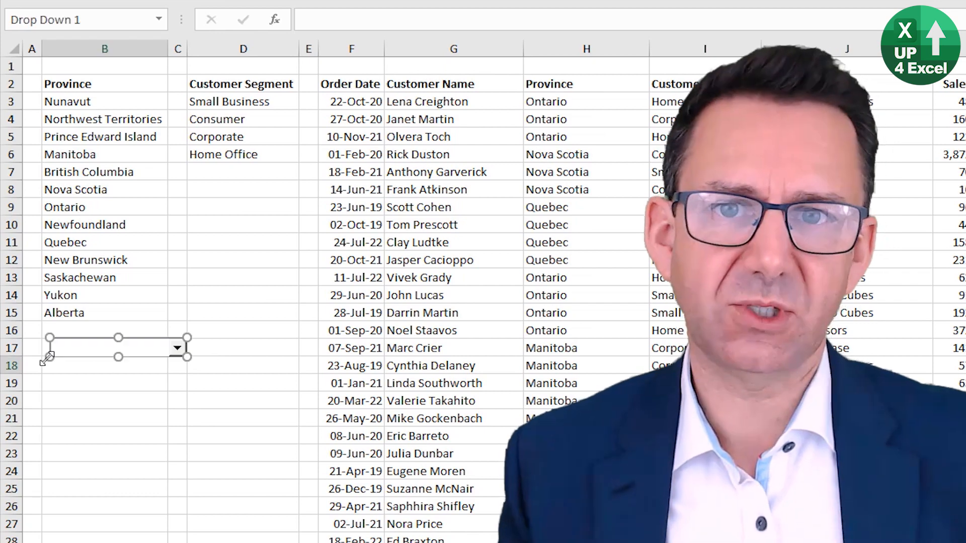
{"action": "left_click_drag", "start_coordinate": [47, 358], "coordinate": [27, 359]}
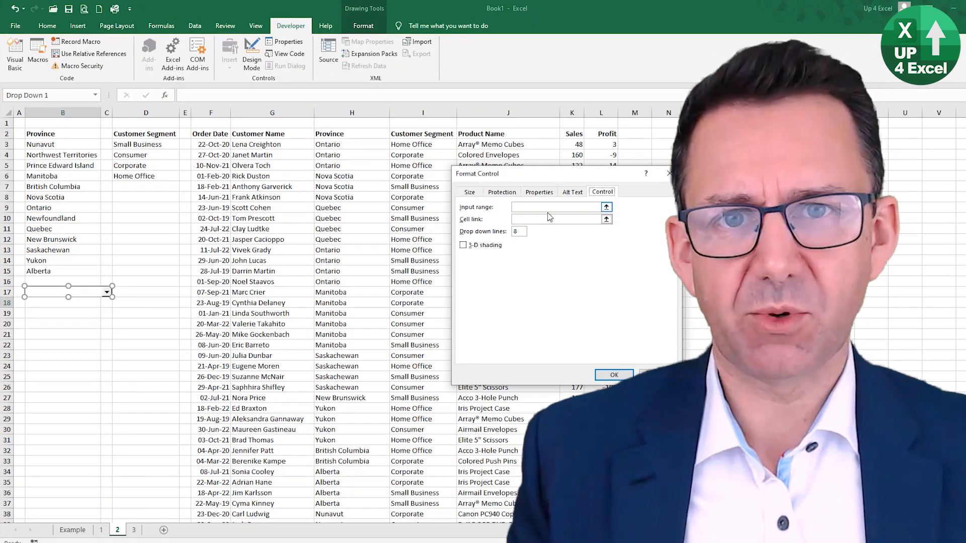
- Set the form control combo box's input range to $B$3:$B$15 and its cell link to $D$17
{"action": "left_click_drag", "start_coordinate": [76, 144], "coordinate": [67, 270]}
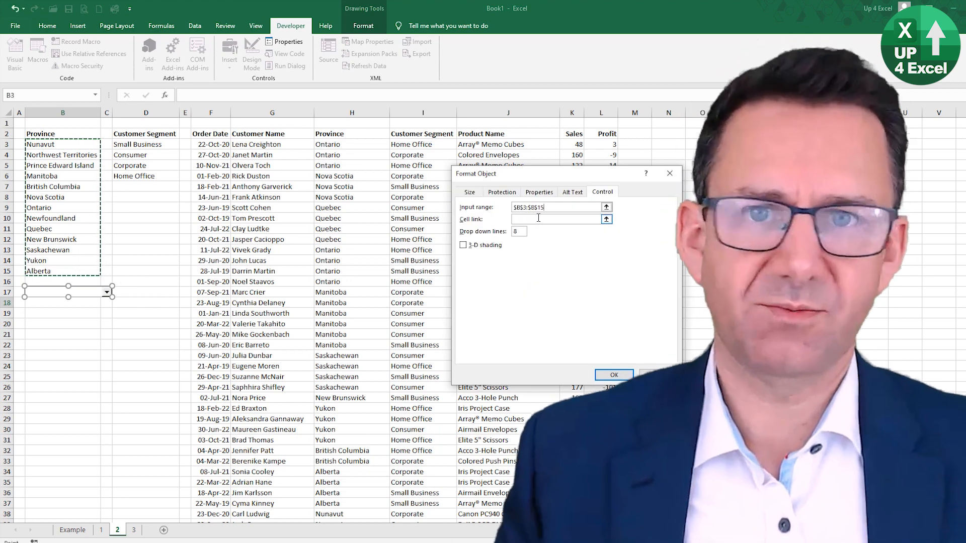
{"action": "left_click", "coordinate": [538, 219]}
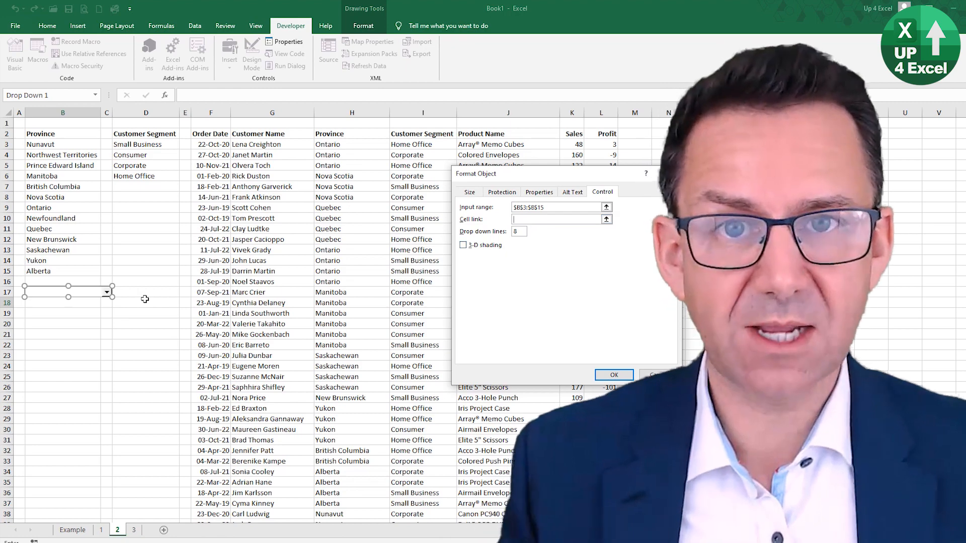
{"action": "left_click", "coordinate": [609, 375]}
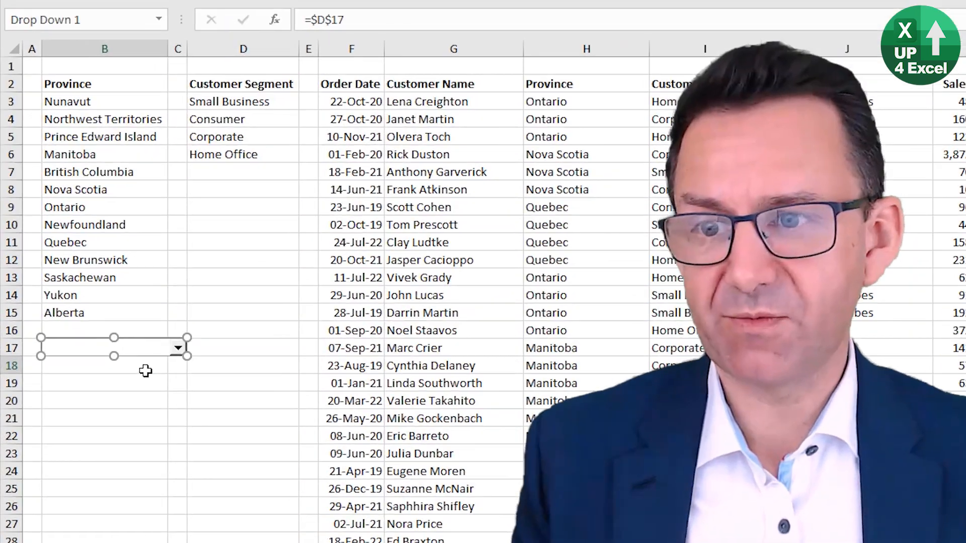
- Deselect the form control combo box and pick a province from its drop-down list
{"action": "left_click", "coordinate": [87, 306]}
{"action": "left_click", "coordinate": [106, 292]}
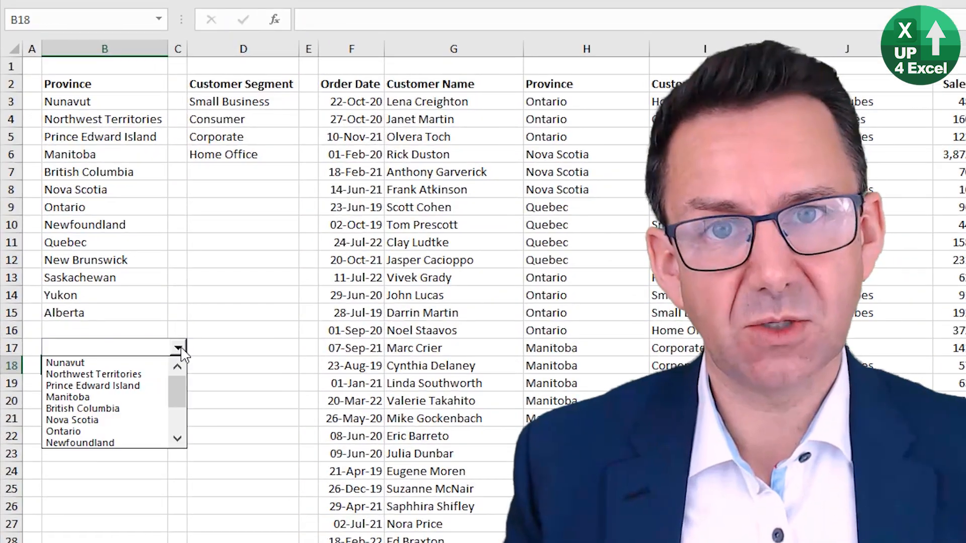
{"action": "left_click", "coordinate": [107, 337]}
{"action": "scroll", "coordinate": [142, 412], "scroll_direction": "up", "scroll_amount": 1}
{"action": "left_click", "coordinate": [143, 407]}
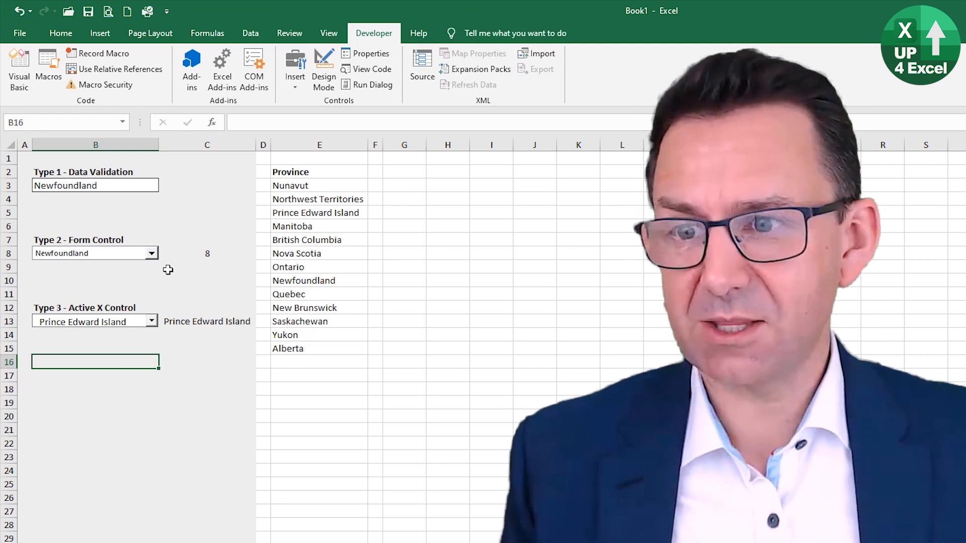
- Choose Alberta in the form control combo box and in the ActiveX combo box
{"action": "left_click", "coordinate": [151, 254]}
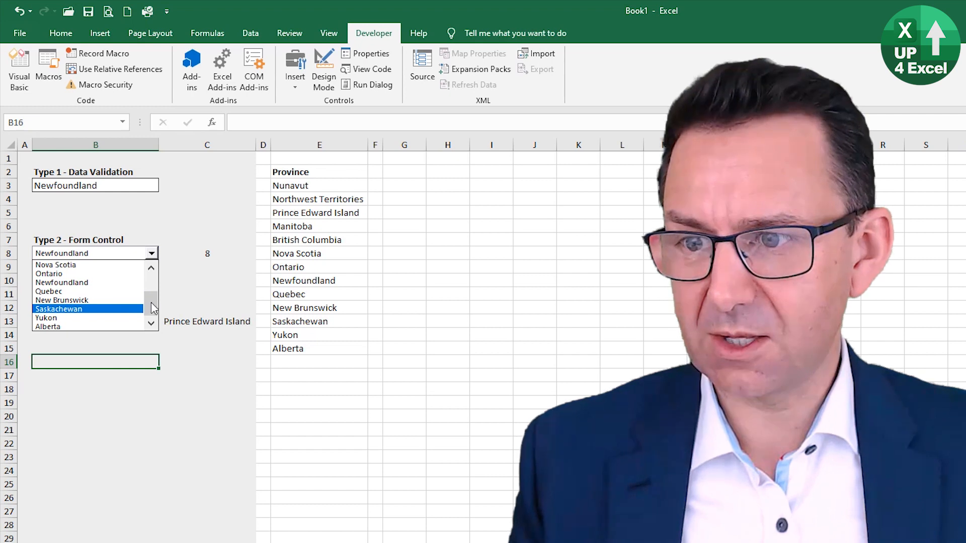
{"action": "left_click", "coordinate": [90, 327]}
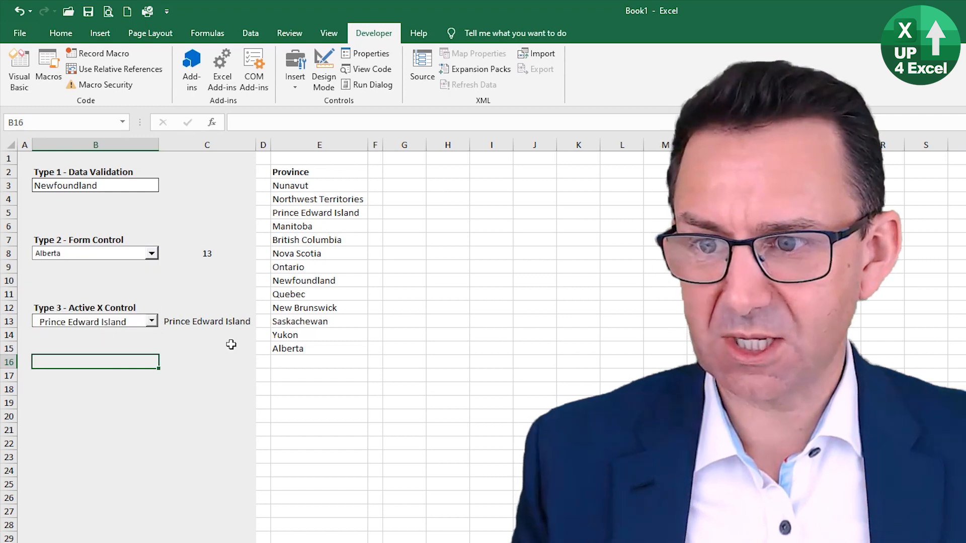
{"action": "left_click", "coordinate": [291, 352]}
{"action": "left_click", "coordinate": [151, 327]}
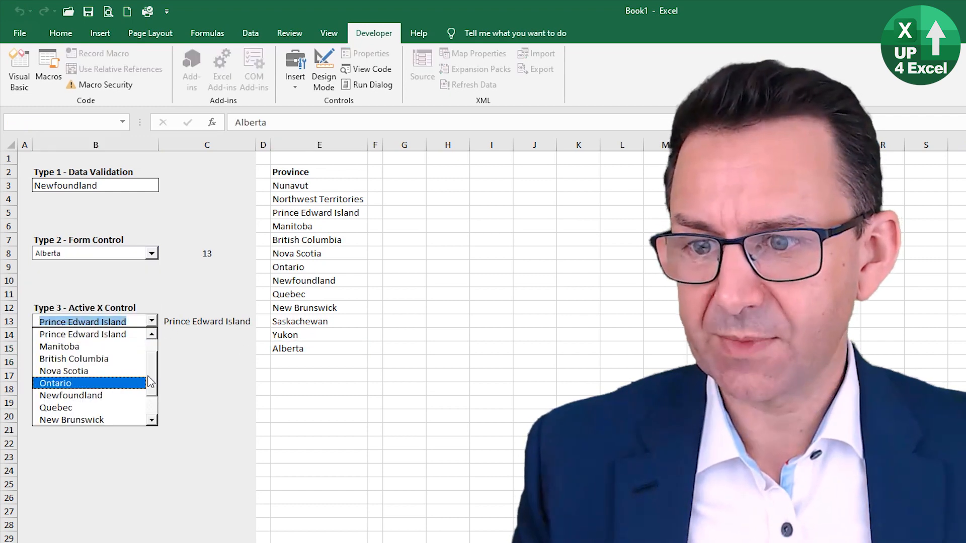
{"action": "scroll", "coordinate": [97, 397], "scroll_direction": "down", "scroll_amount": 1}
{"action": "left_click", "coordinate": [103, 419]}
- Enter Up4Excel in cell E16, directly beneath the last province in the list
{"action": "left_click", "coordinate": [334, 360]}
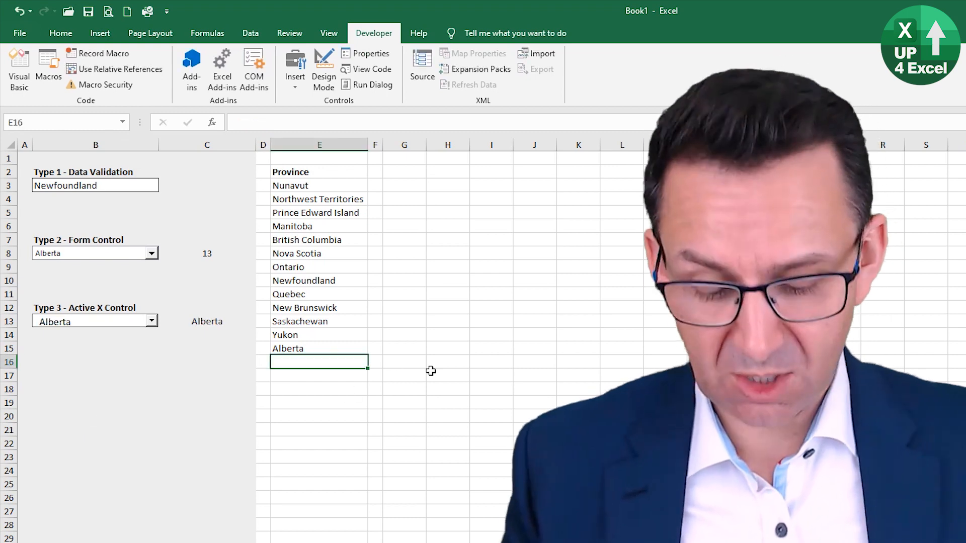
{"action": "type", "text": "Up4Excel"}
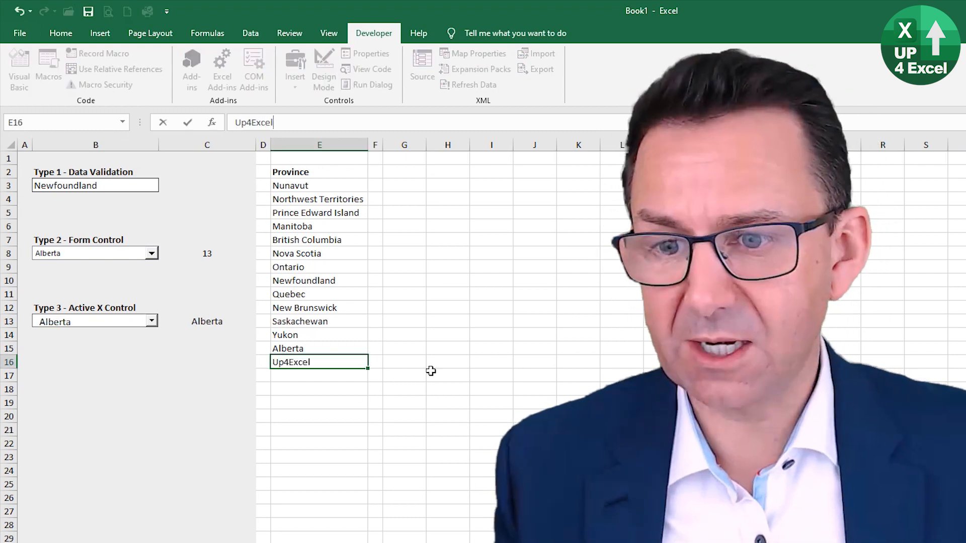
{"action": "key", "text": "Return"}
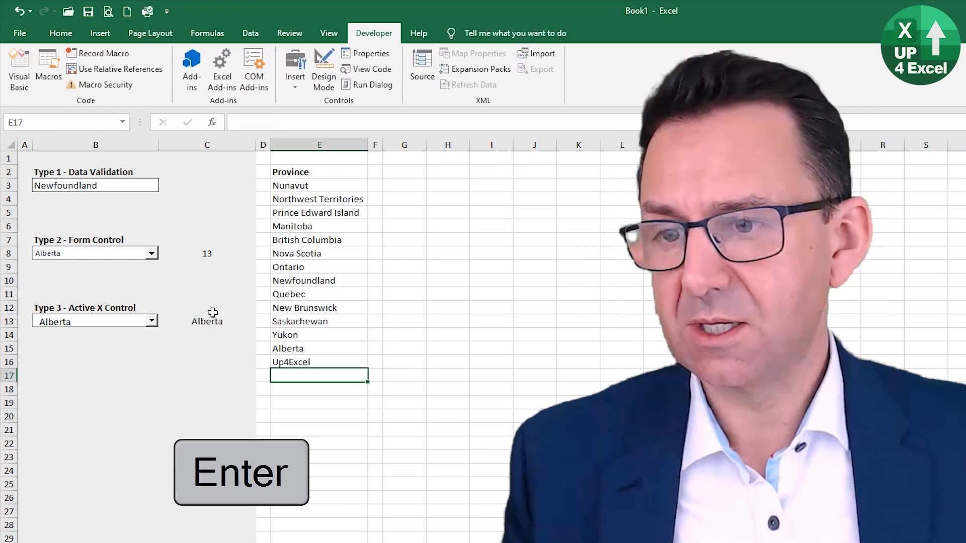
- Check the ActiveX combo box's drop-down list for the Up4Excel entry, leaving Alberta selected
{"action": "left_click", "coordinate": [149, 324]}
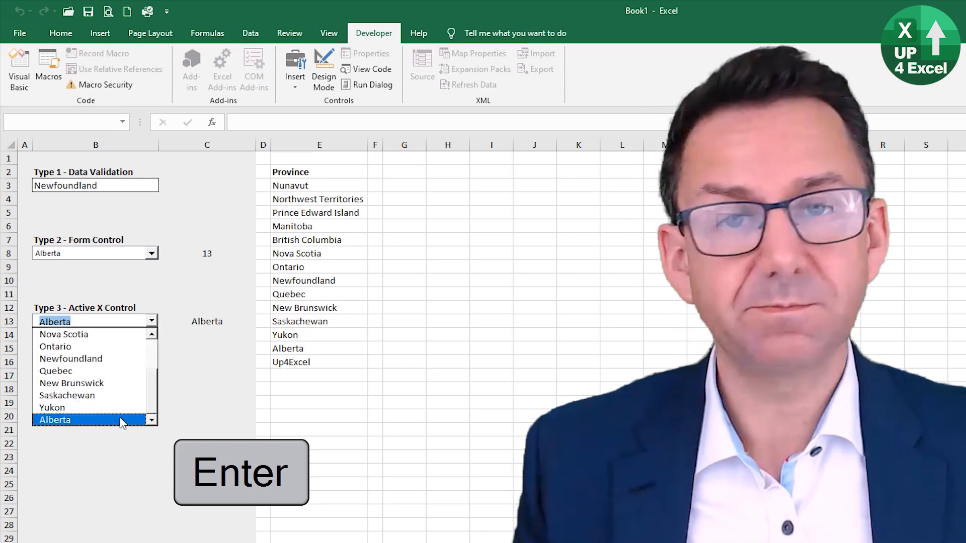
{"action": "left_click", "coordinate": [124, 419]}
{"action": "left_click", "coordinate": [198, 321]}
{"action": "left_click", "coordinate": [316, 376]}
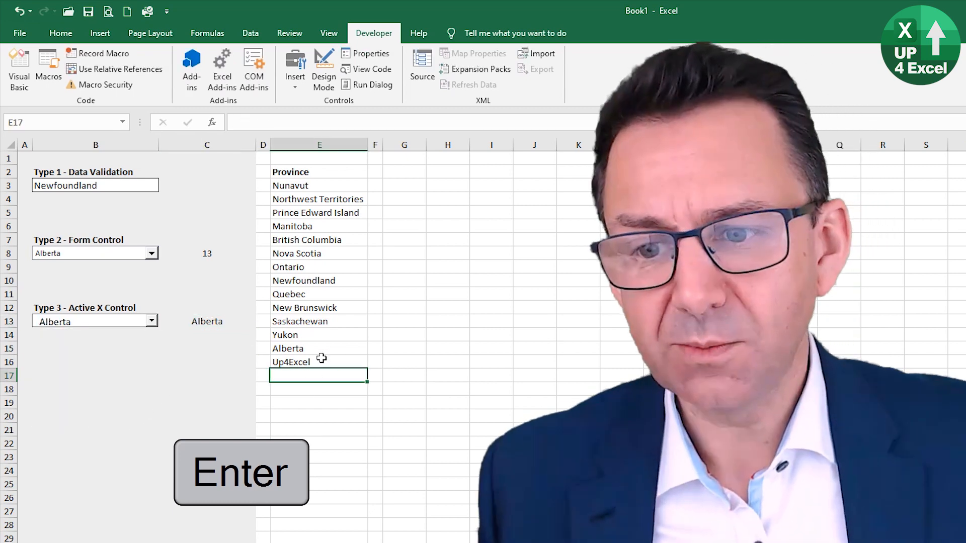
- Delete the Up4Excel entry from cell E16
{"action": "left_click", "coordinate": [321, 352]}
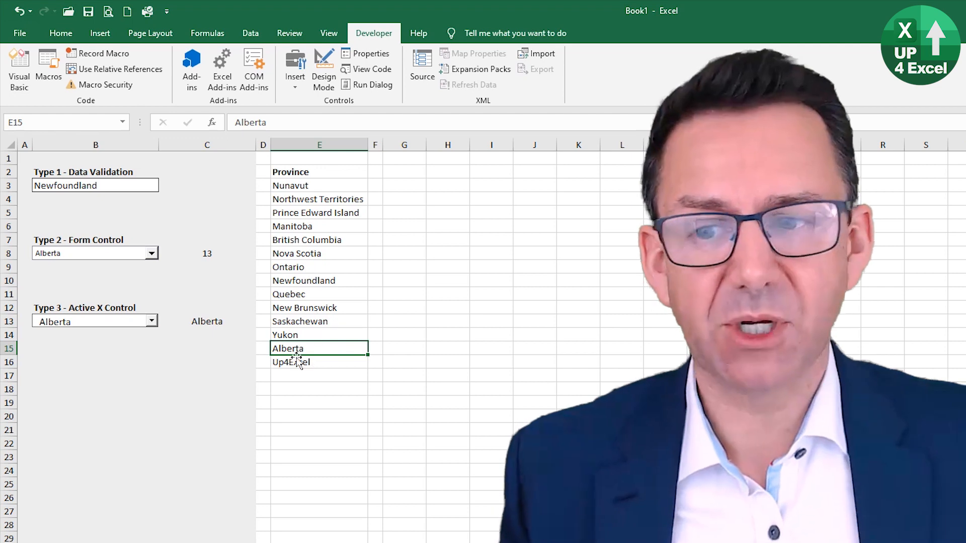
{"action": "left_click", "coordinate": [299, 361]}
{"action": "key", "text": "Delete"}
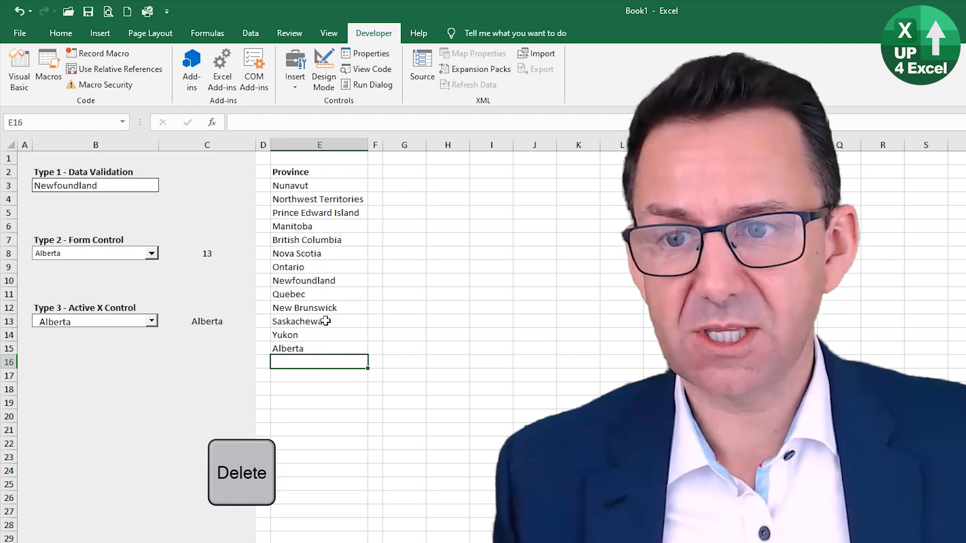
- Convert the Province list in E2:E15 into a table with headers and apply the first, uncoloured Light table style
{"action": "left_click", "coordinate": [329, 243]}
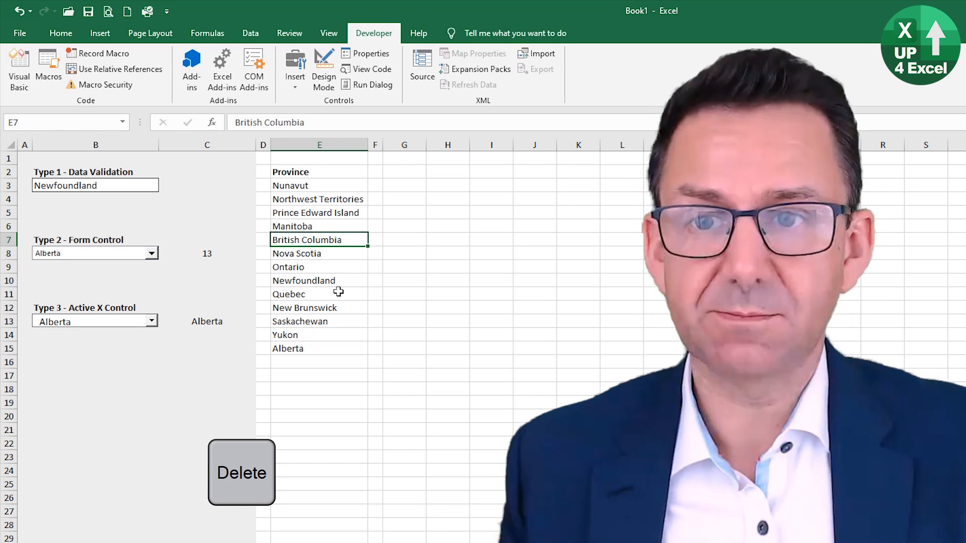
{"action": "key", "text": "ctrl+t"}
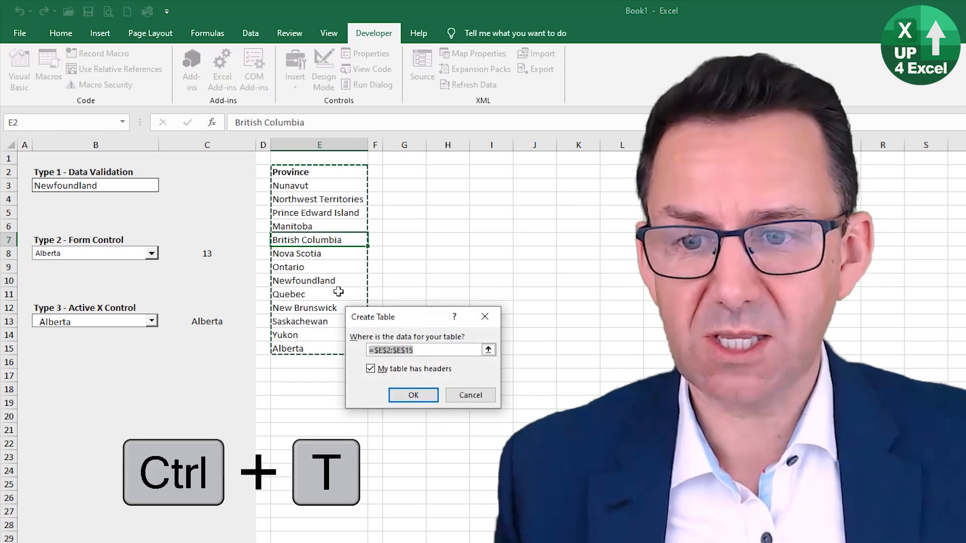
{"action": "key", "text": "Return"}
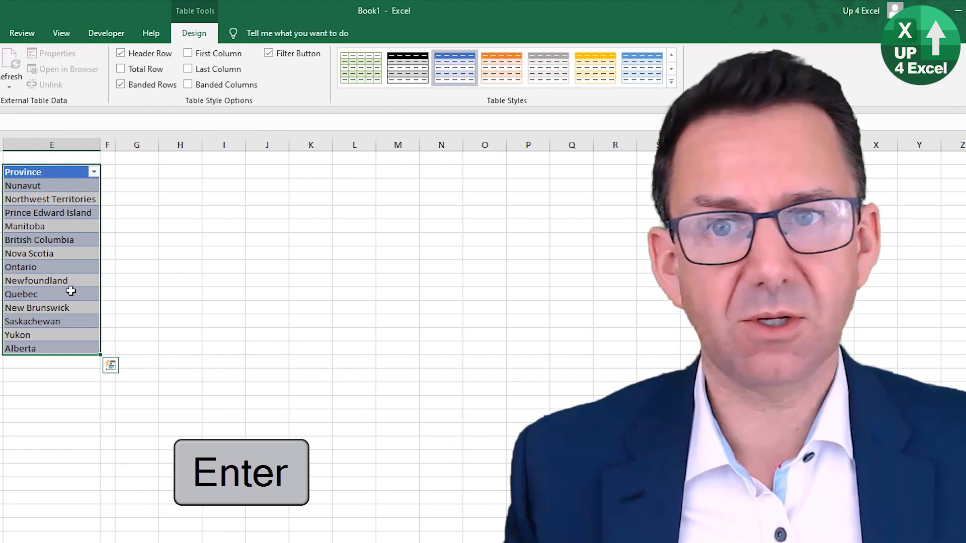
{"action": "left_click", "coordinate": [671, 82]}
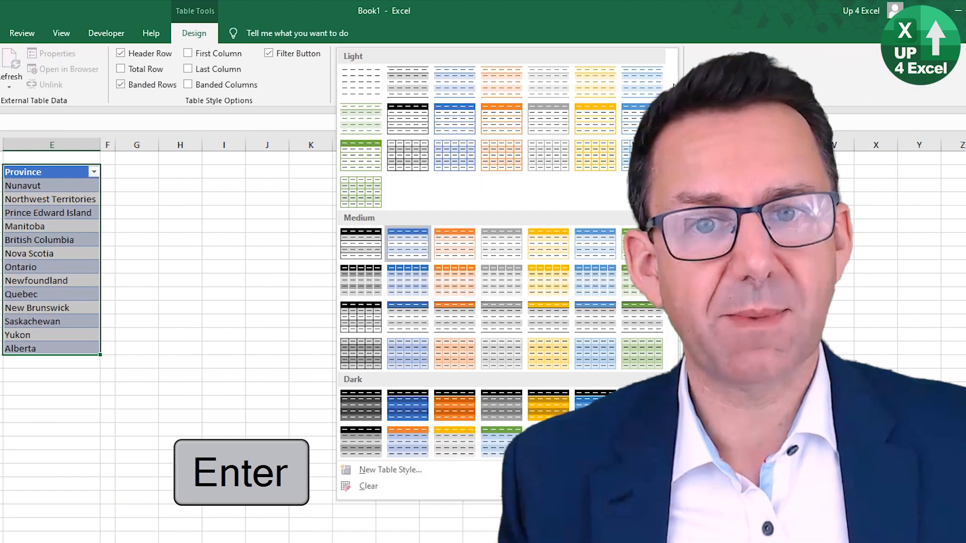
{"action": "left_click", "coordinate": [359, 79]}
{"action": "left_click", "coordinate": [202, 373]}
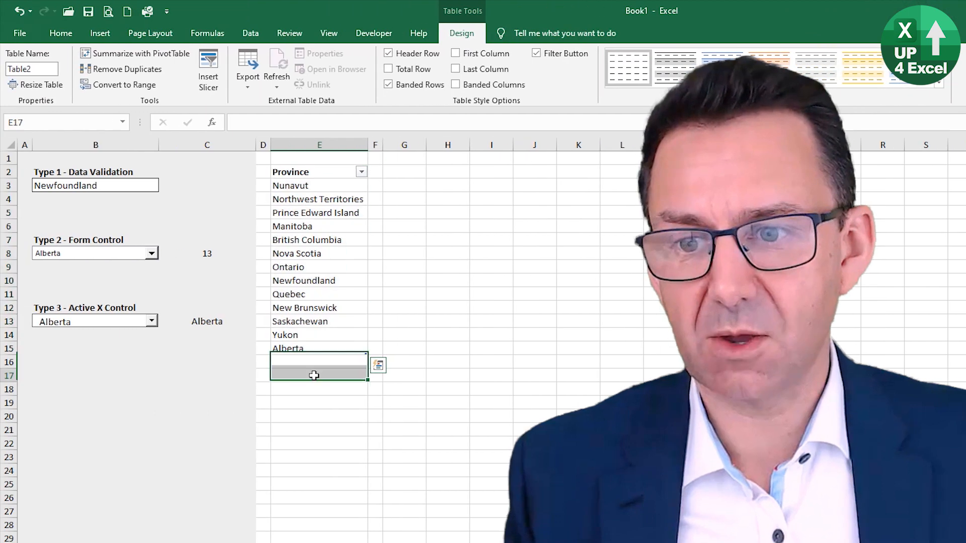
- Reselect Alberta in the ActiveX combo box and enter Up4Excel in cell E16 directly beneath the Province table
{"action": "left_click", "coordinate": [151, 321]}
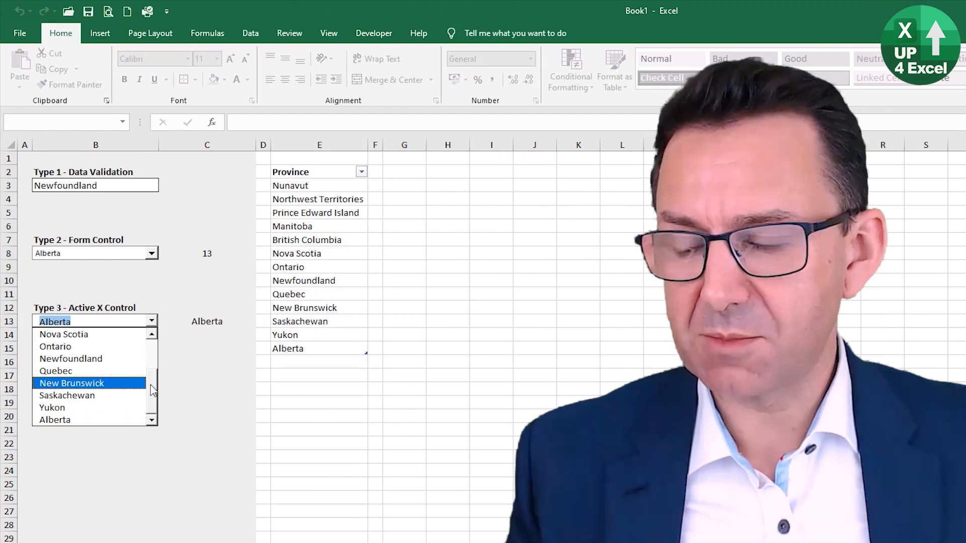
{"action": "left_click", "coordinate": [123, 421]}
{"action": "left_click", "coordinate": [337, 366]}
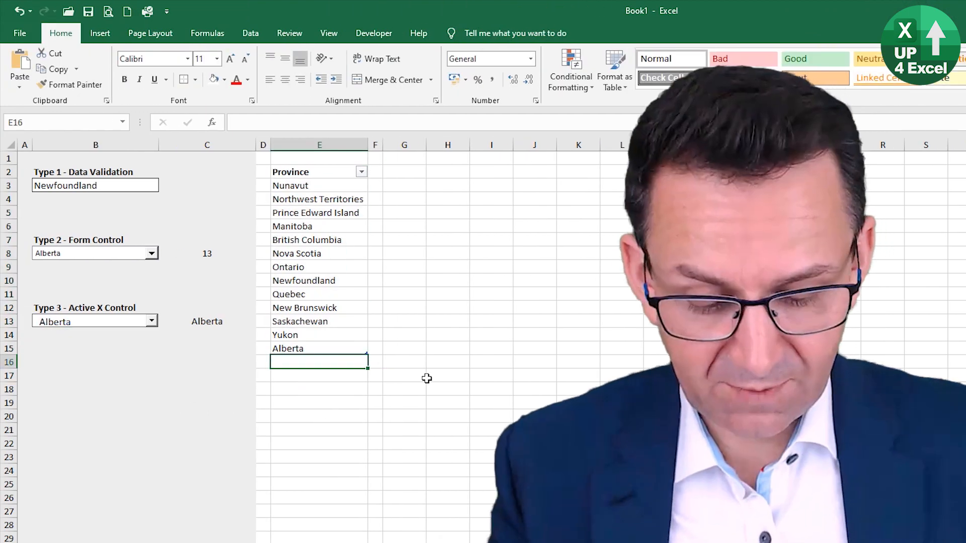
{"action": "type", "text": "Up4Excel"}
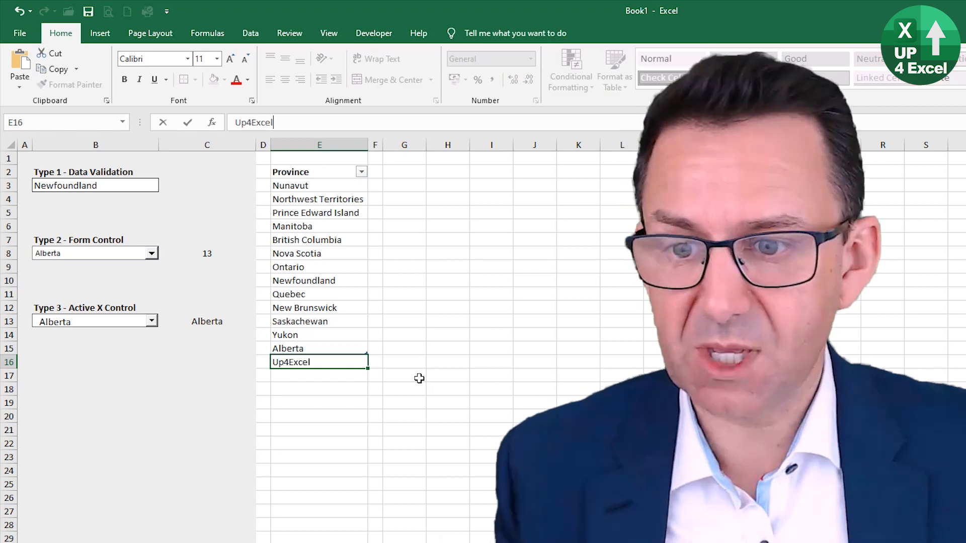
{"action": "key", "text": "Return"}
{"action": "left_click", "coordinate": [101, 33]}
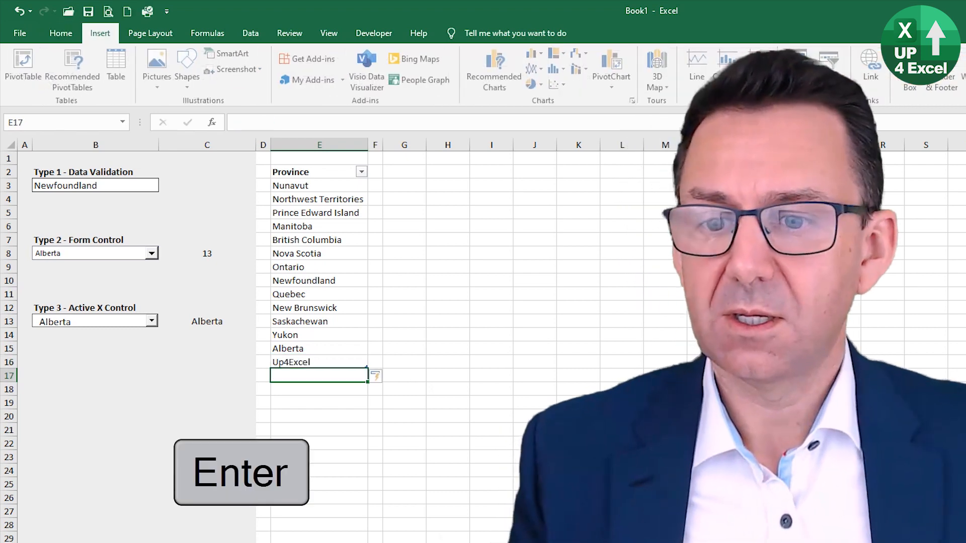
{"action": "left_click", "coordinate": [332, 349]}
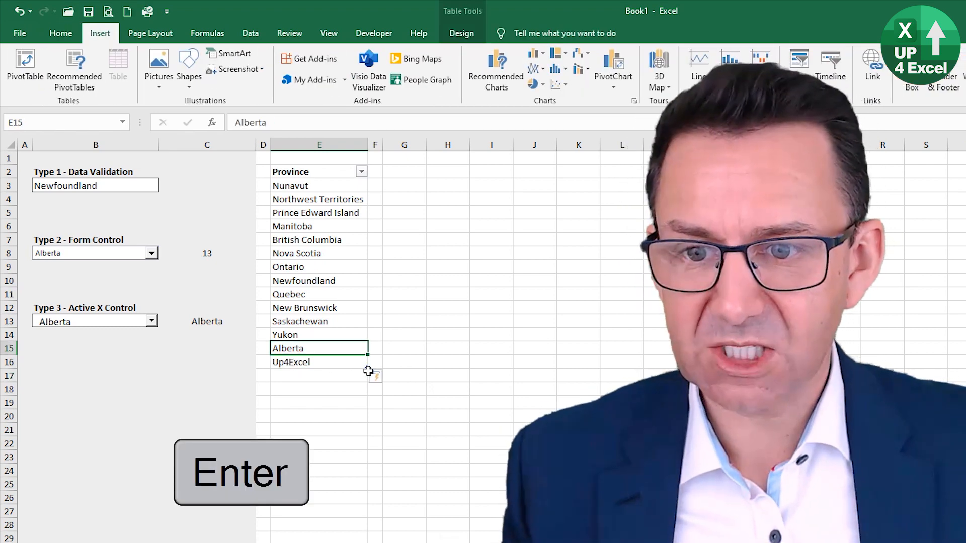
{"action": "left_click", "coordinate": [283, 391]}
- Choose Up4Excel in the form control combo box and in the ActiveX combo box
{"action": "left_click", "coordinate": [151, 254]}
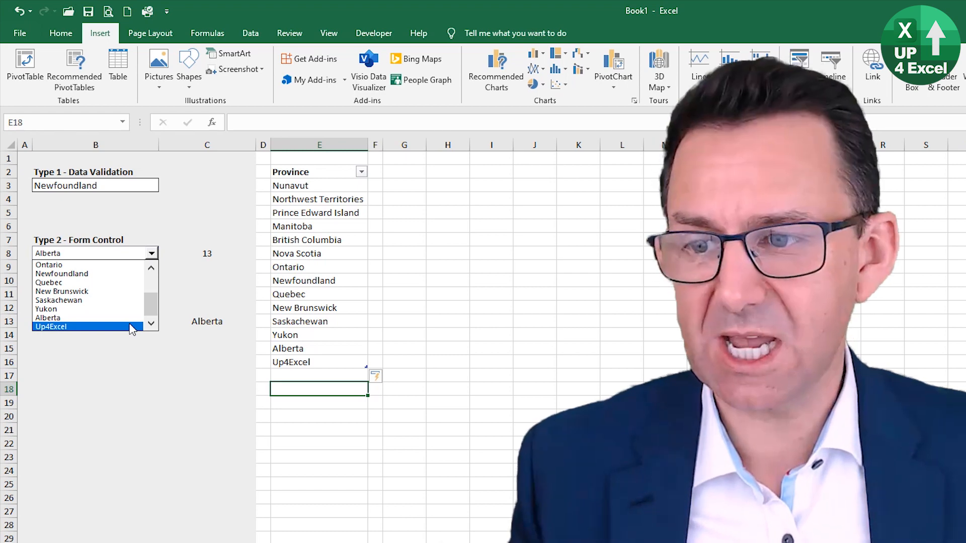
{"action": "left_click", "coordinate": [114, 327]}
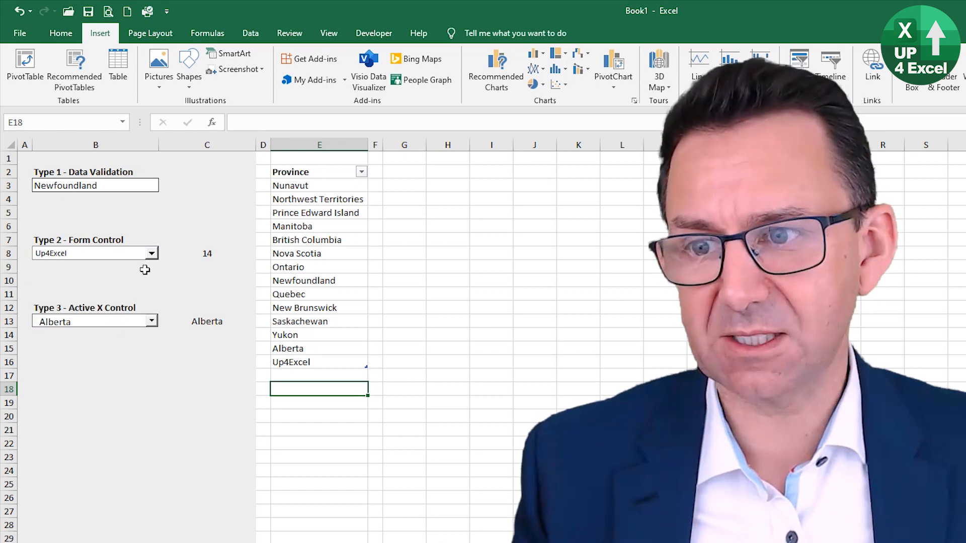
{"action": "left_click", "coordinate": [151, 320]}
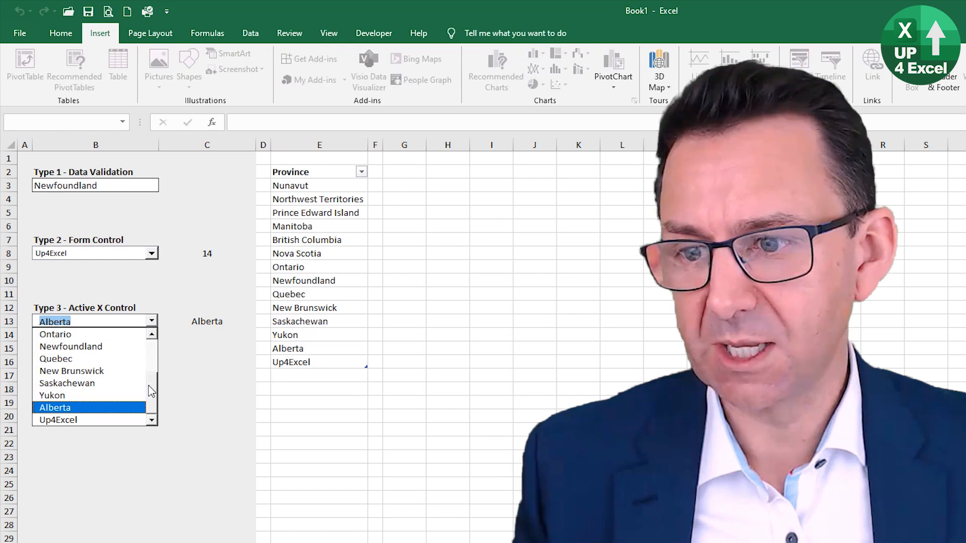
{"action": "left_click", "coordinate": [106, 420]}
- Choose Up4Excel from the data validation drop-down in cell B3
{"action": "left_click", "coordinate": [152, 186]}
{"action": "left_click", "coordinate": [165, 187]}
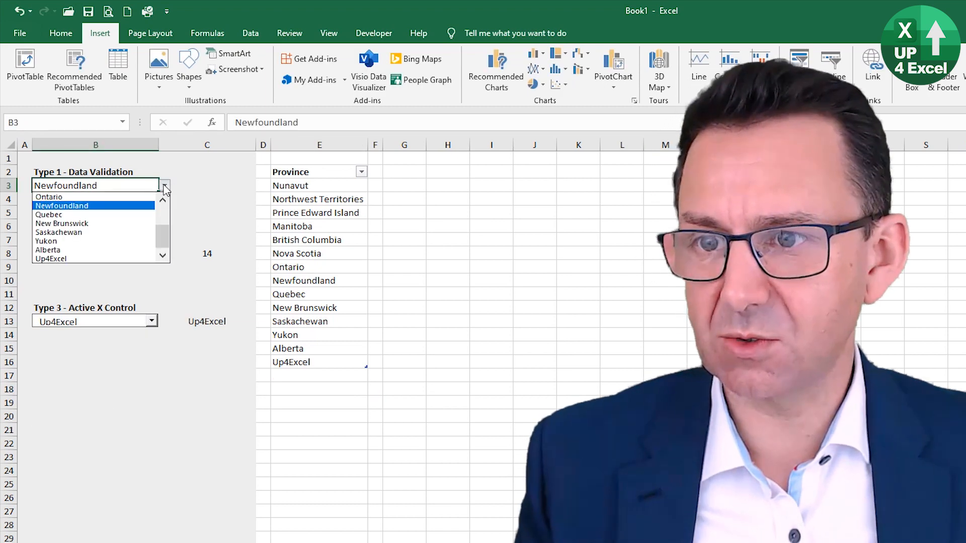
{"action": "left_click_drag", "start_coordinate": [164, 243], "coordinate": [163, 254]}
{"action": "left_click", "coordinate": [99, 258]}
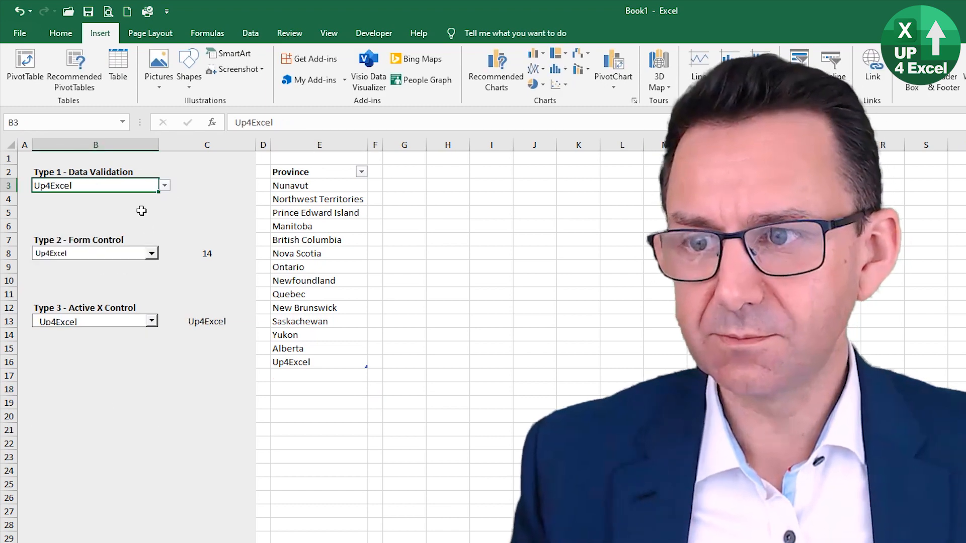
{"action": "left_click", "coordinate": [143, 212]}
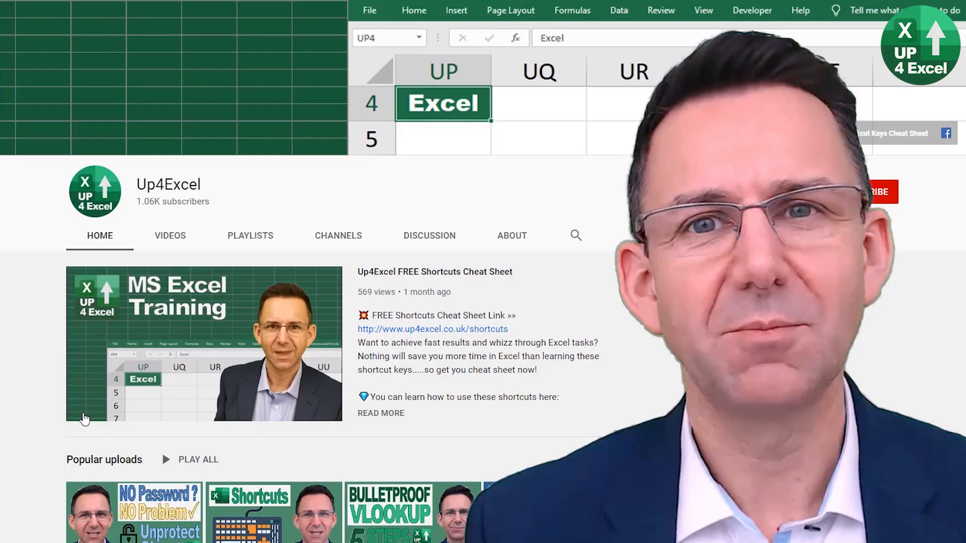
- Switch to the Up4Excel YouTube channel and look through its home page, videos and playlists
{"action": "scroll", "coordinate": [332, 302], "scroll_direction": "down", "scroll_amount": 11}
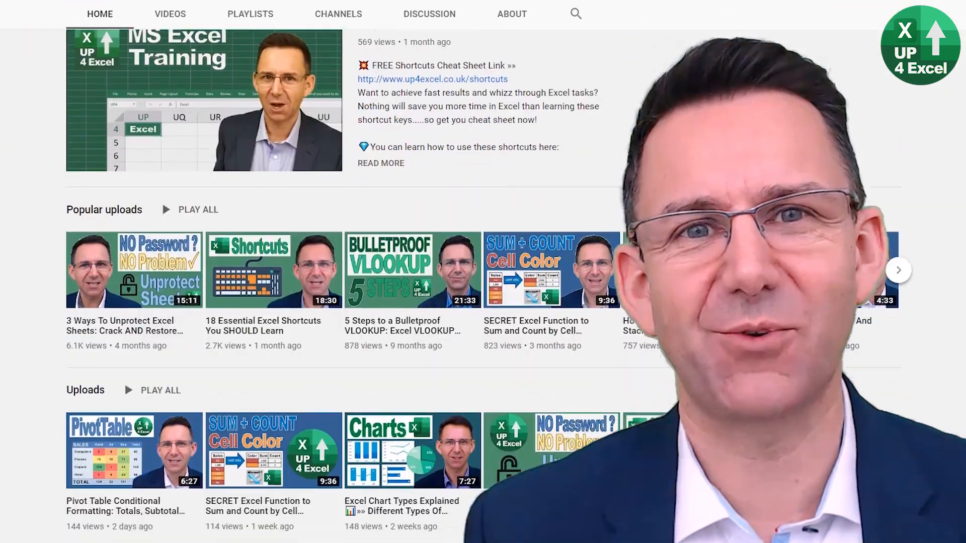
{"action": "scroll", "coordinate": [332, 302], "scroll_direction": "down", "scroll_amount": 1}
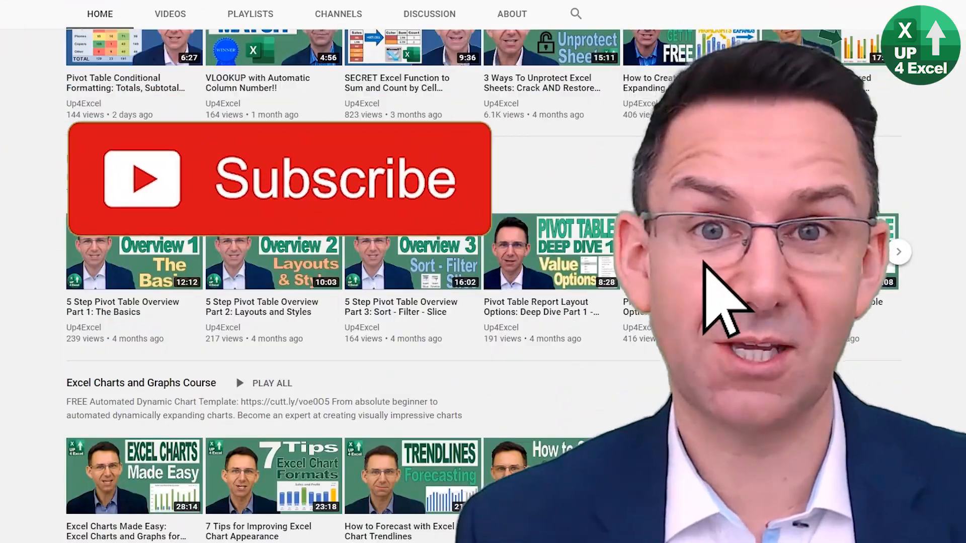
{"action": "left_click", "coordinate": [170, 20]}
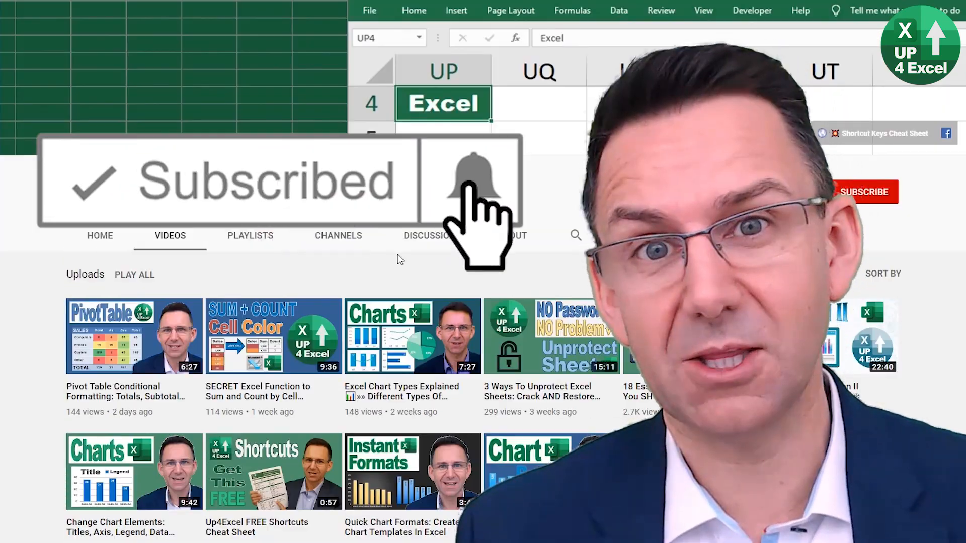
{"action": "scroll", "coordinate": [241, 20], "scroll_direction": "down", "scroll_amount": 8}
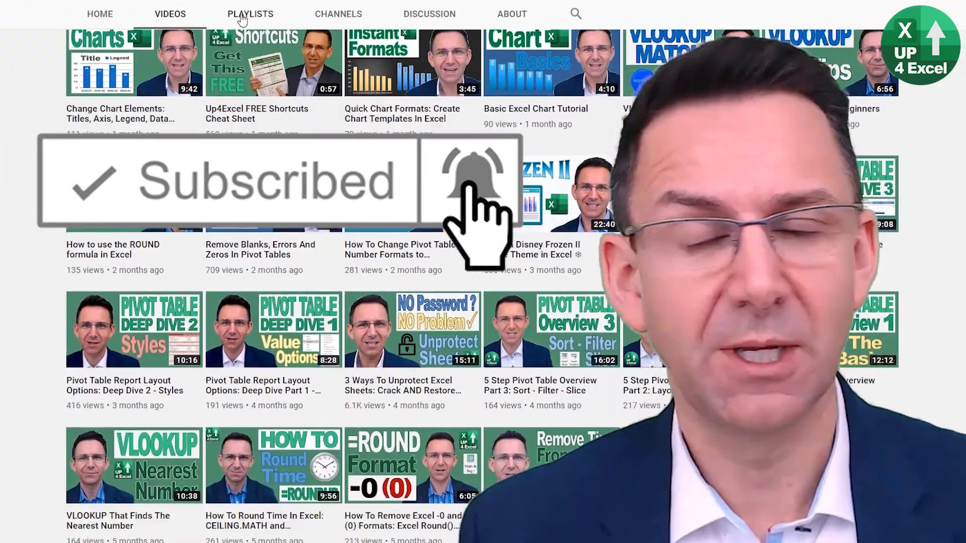
{"action": "left_click", "coordinate": [241, 15]}
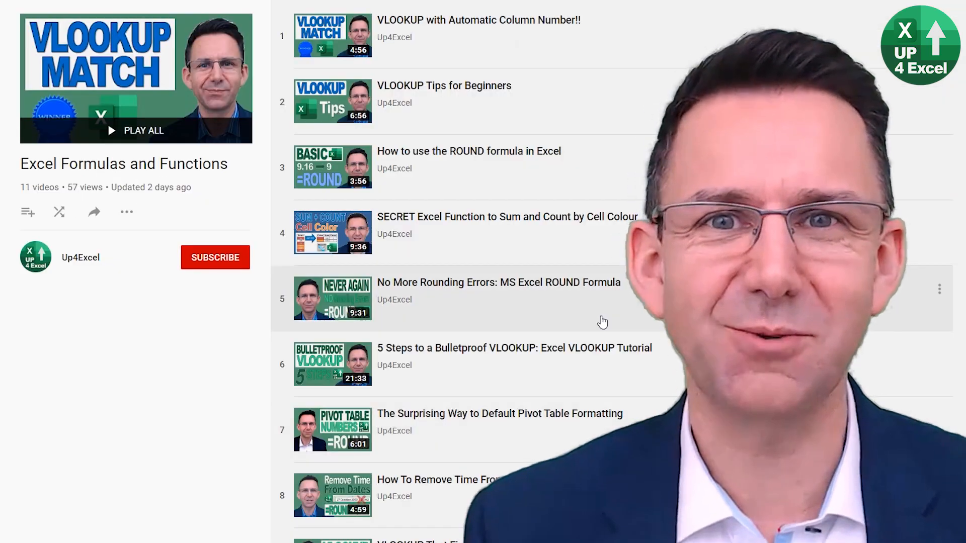
{"action": "scroll", "coordinate": [601, 324], "scroll_direction": "down", "scroll_amount": 2}
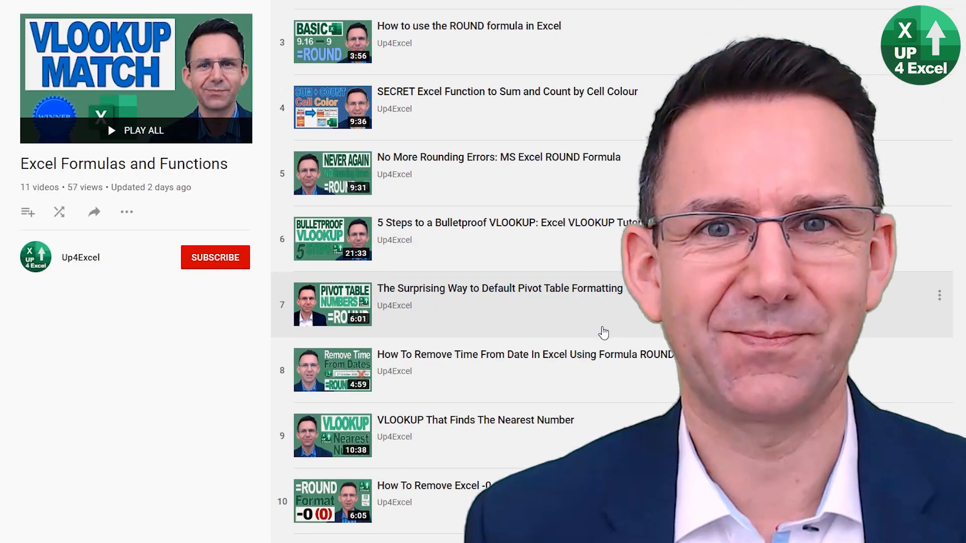